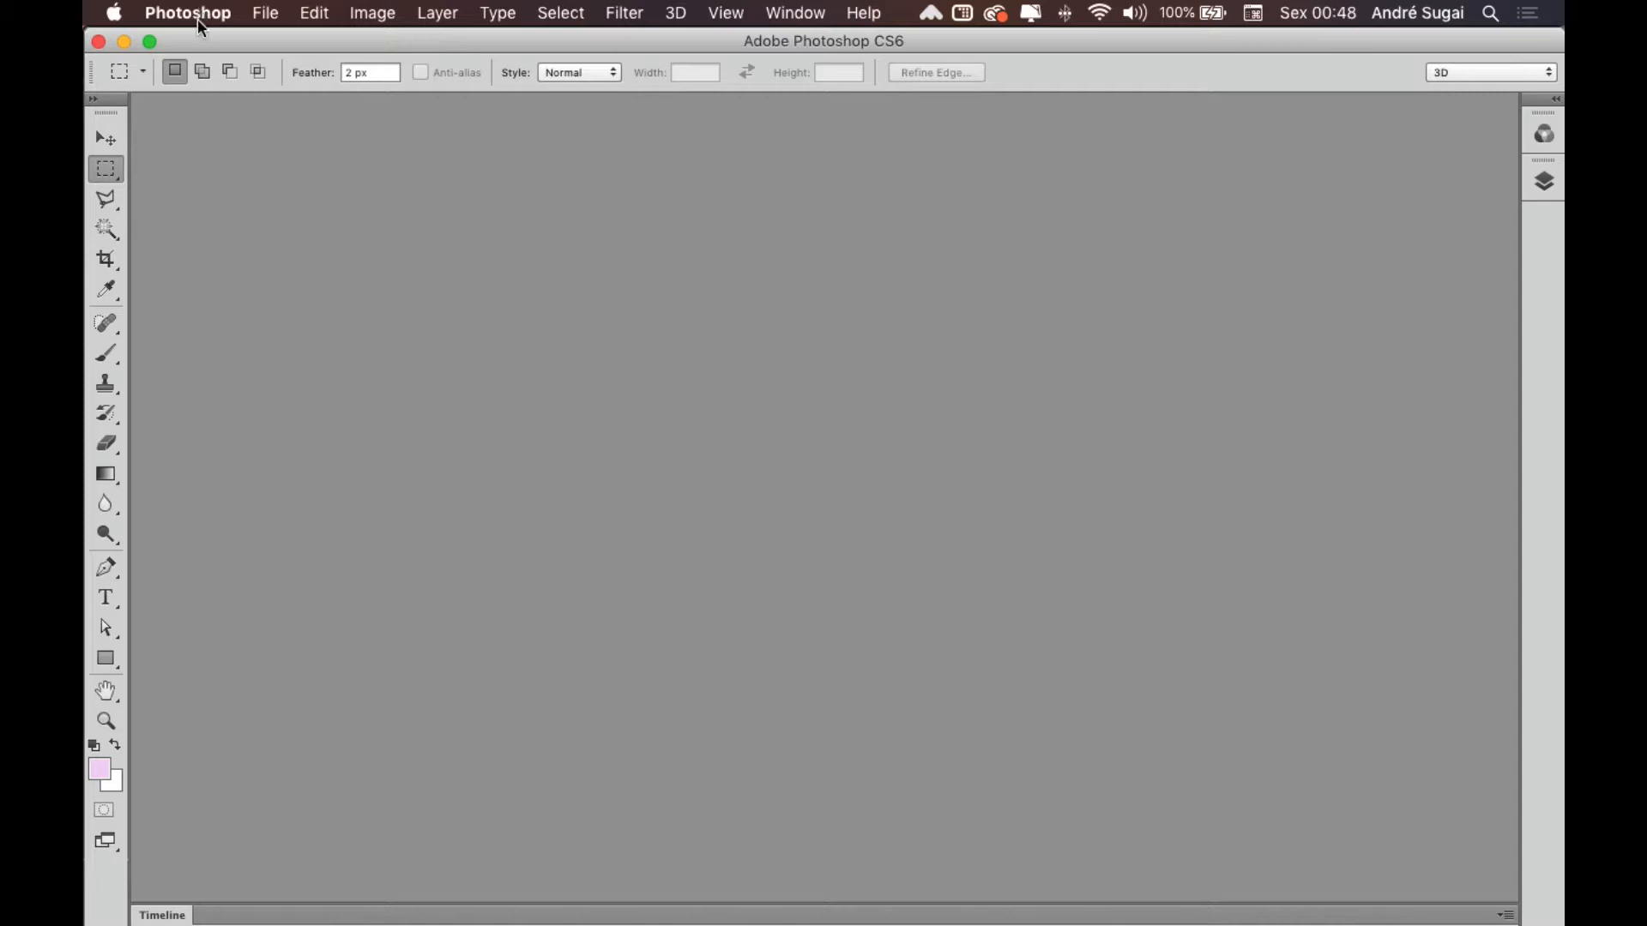
Step: Check the installed Photoshop version in the About information and dismiss the splash screen
{"action": "left_click", "coordinate": [208, 15]}
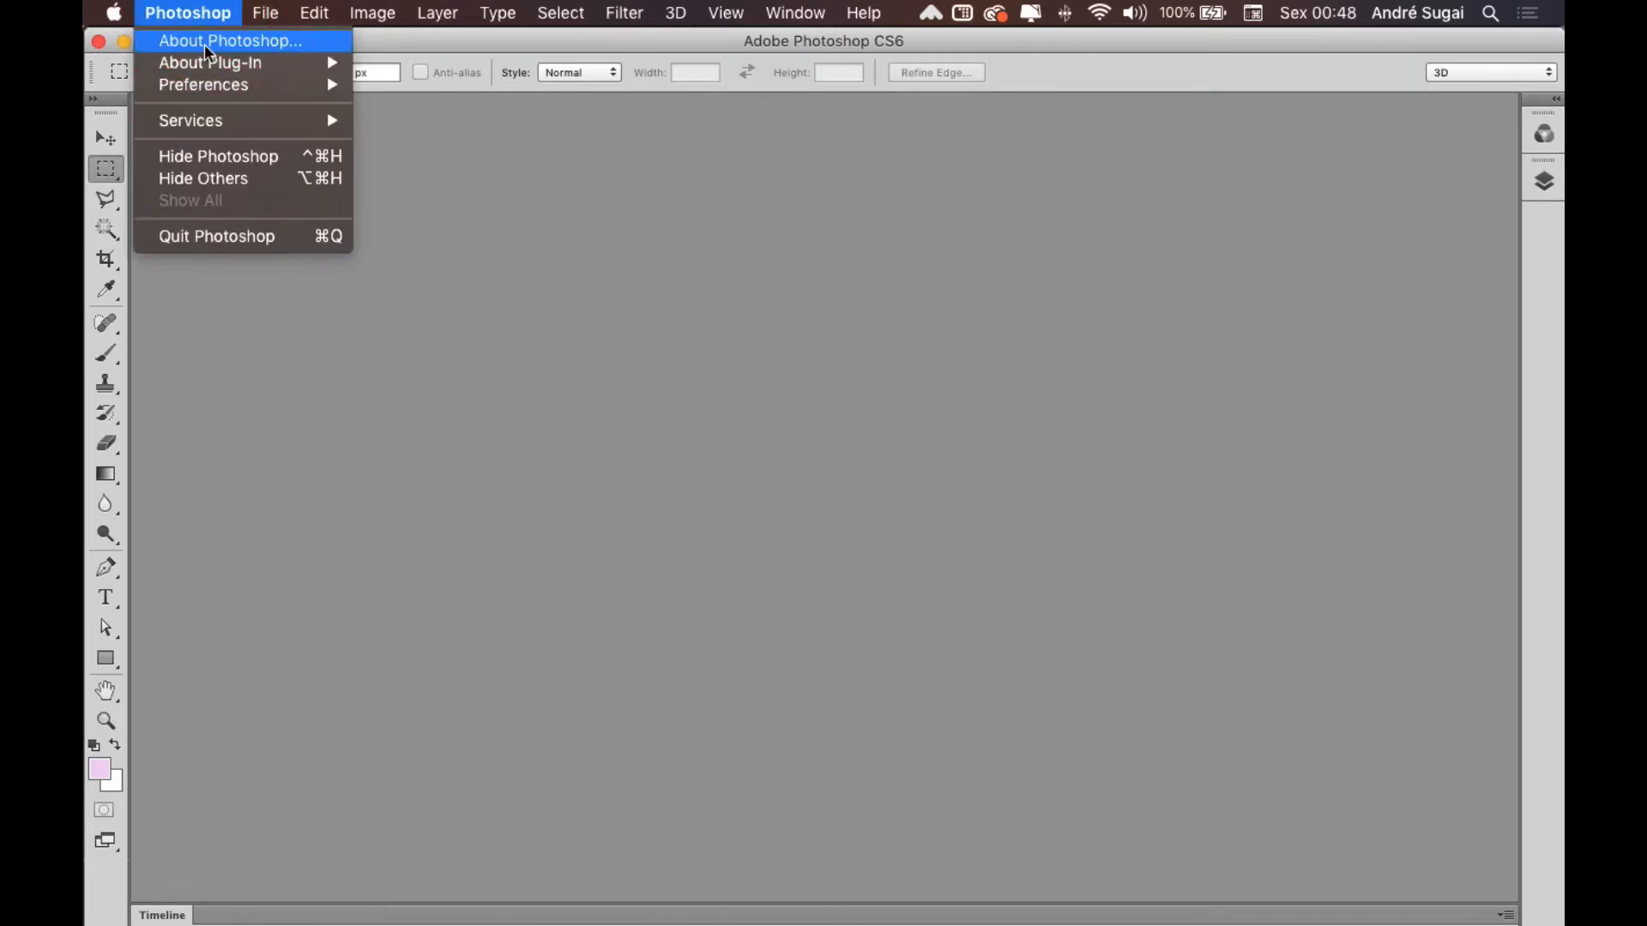
{"action": "left_click", "coordinate": [513, 321]}
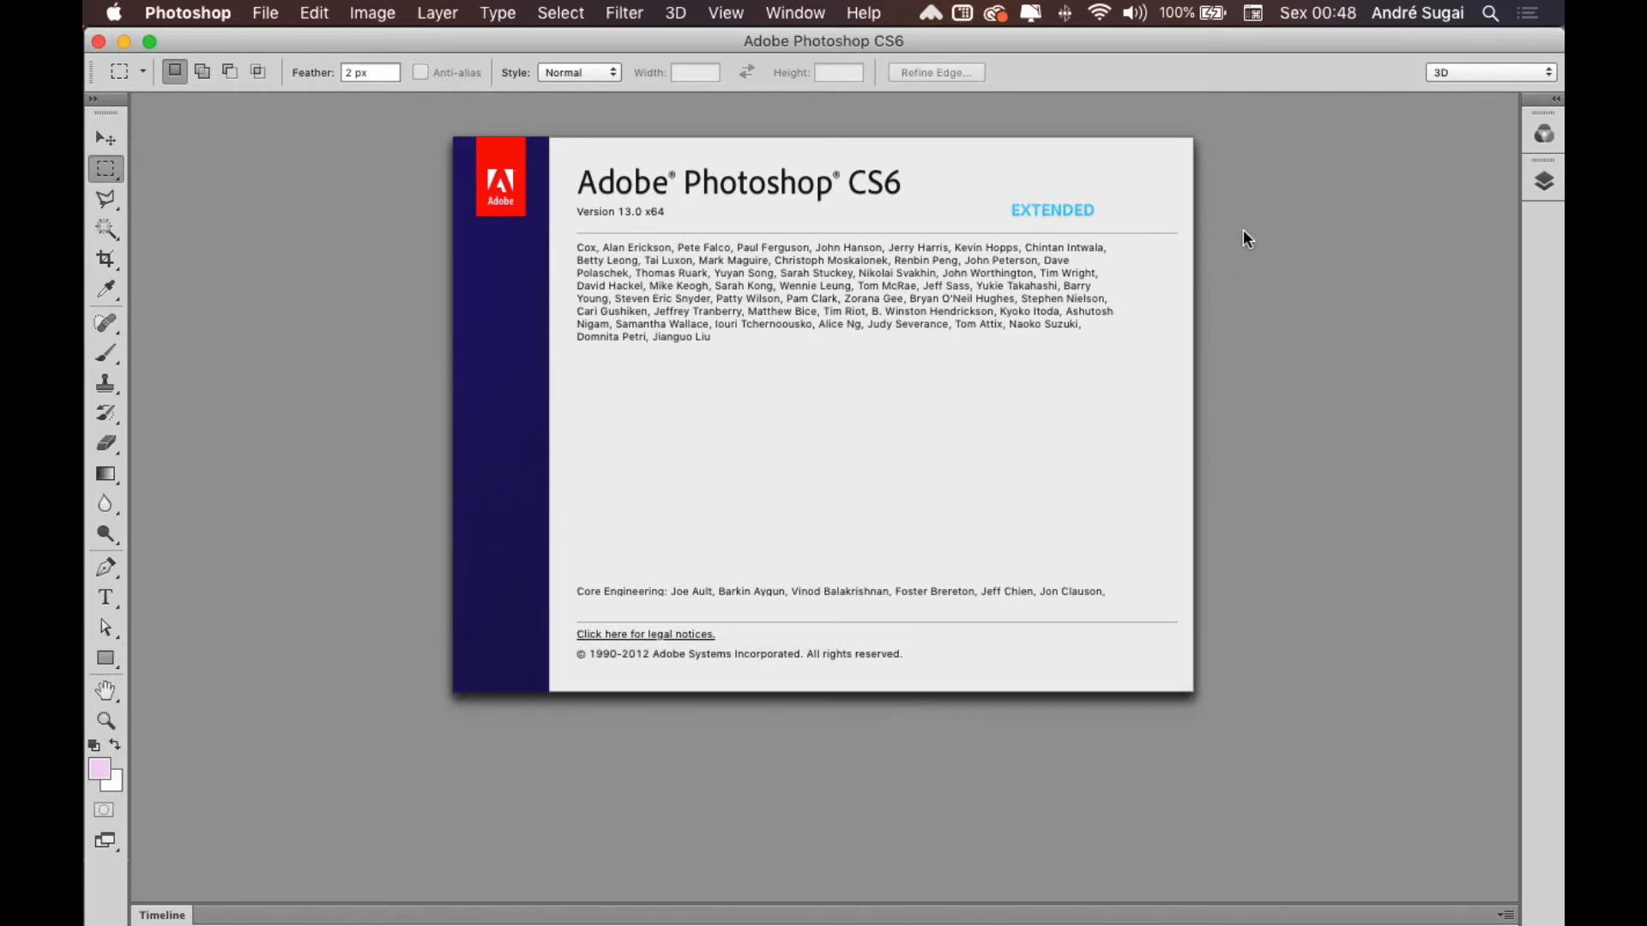
{"action": "left_click", "coordinate": [1243, 231]}
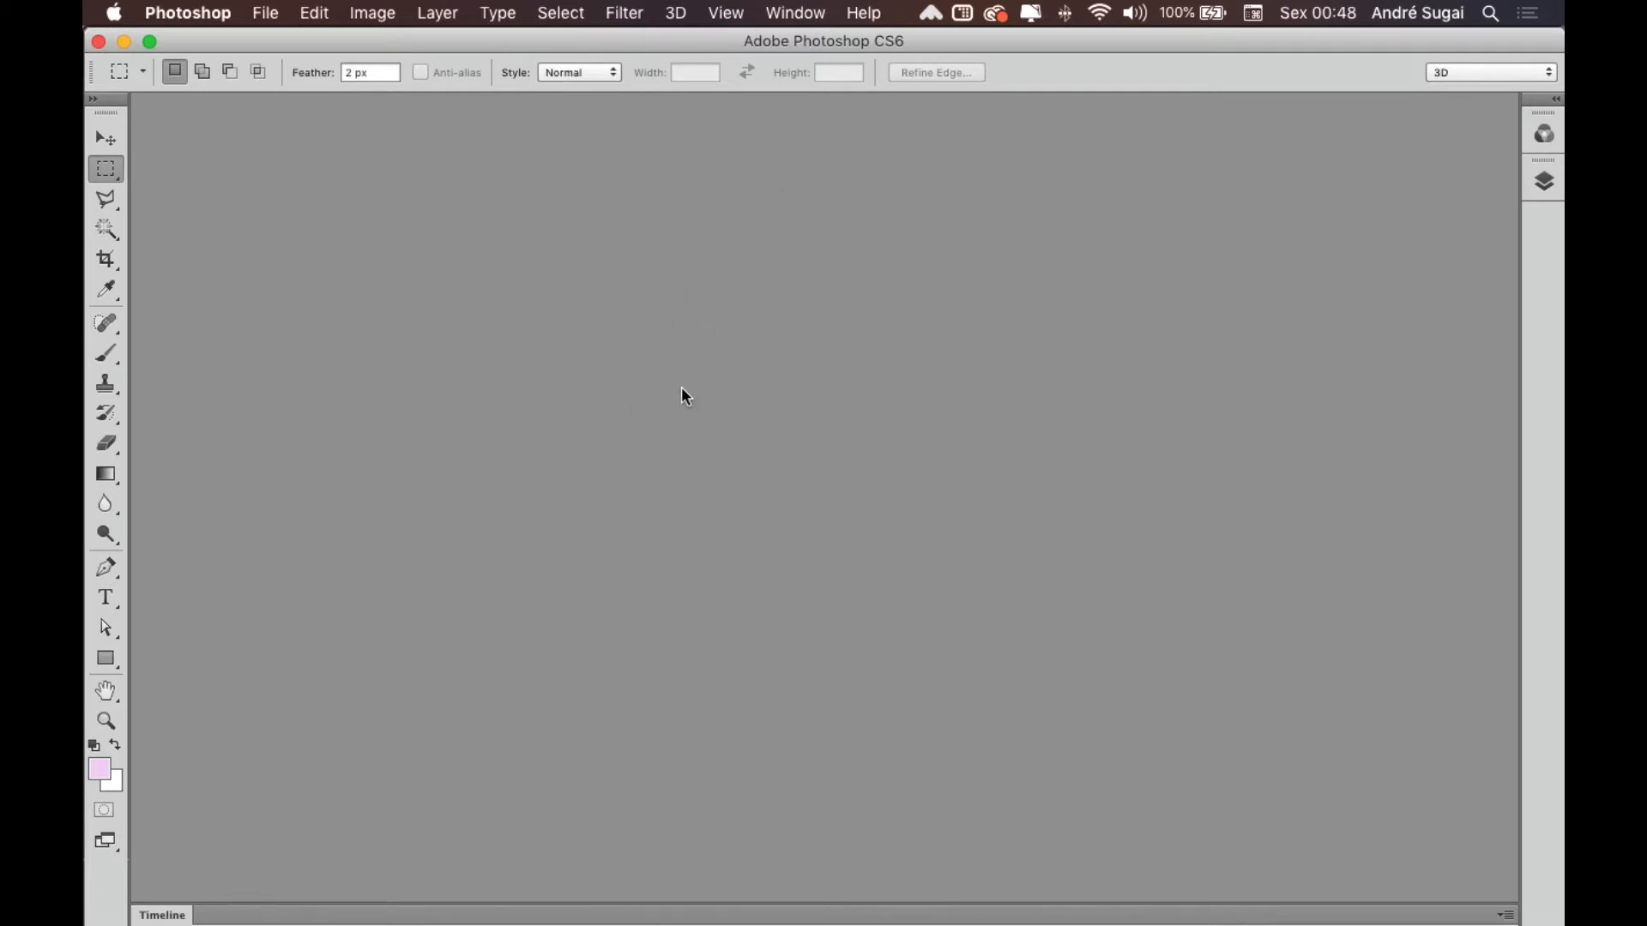
Step: Create a new document named "Texto 3D" using the Web preset at 1600 x 1200 pixels, 72 pixels/inch, with a white background
{"action": "left_click", "coordinate": [264, 13]}
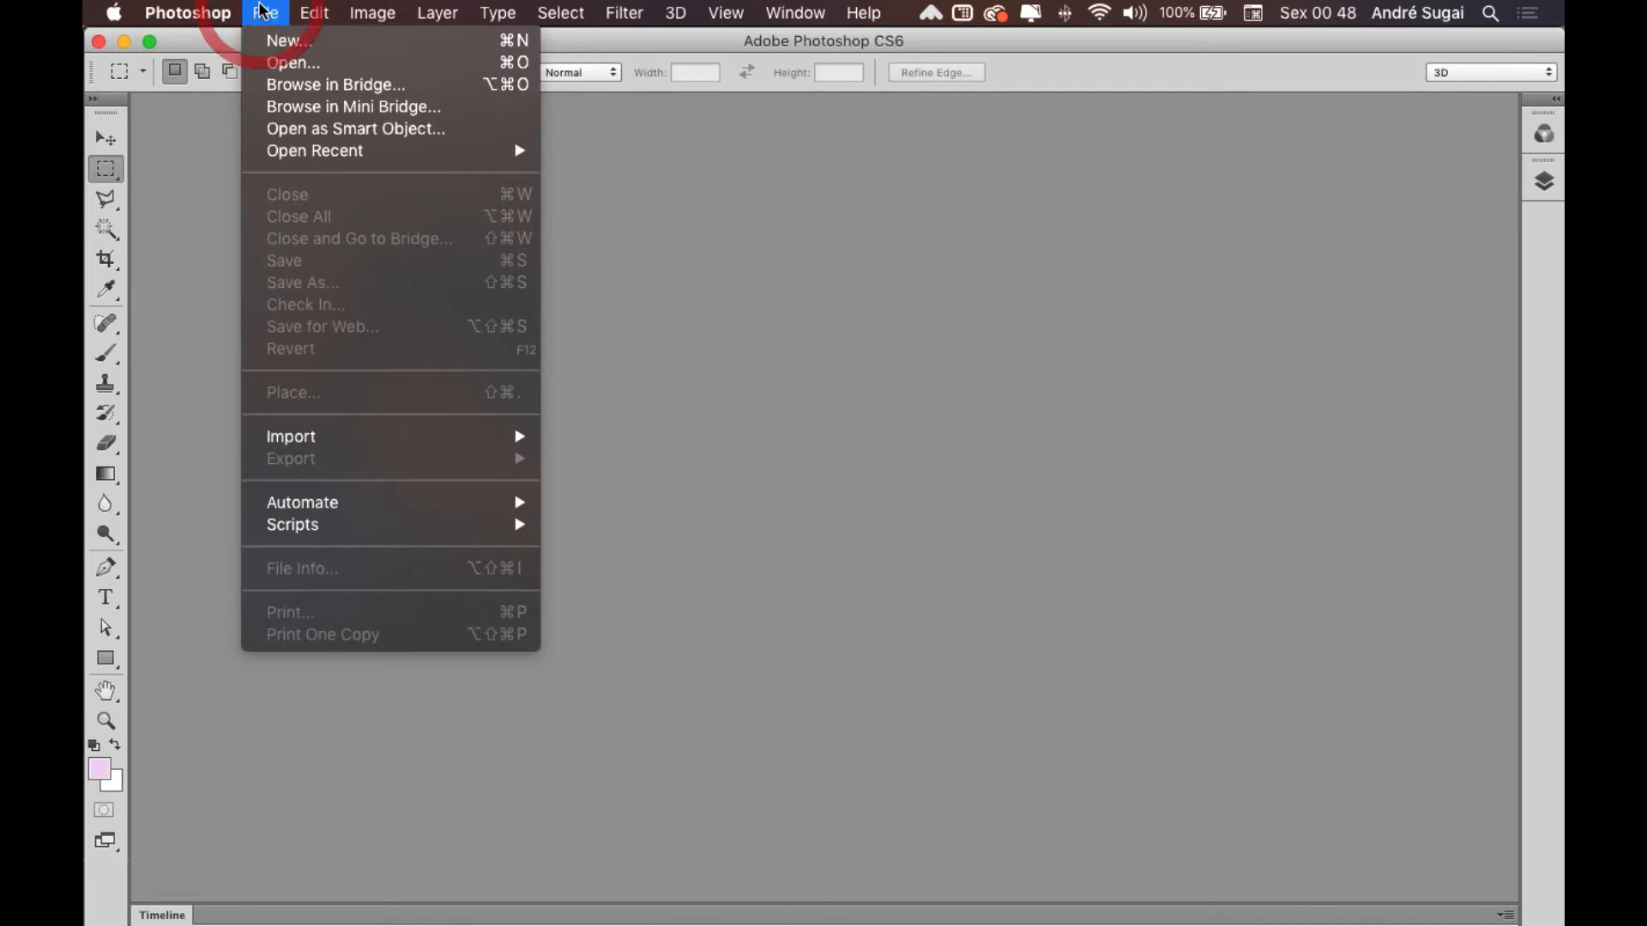
{"action": "left_click", "coordinate": [353, 43]}
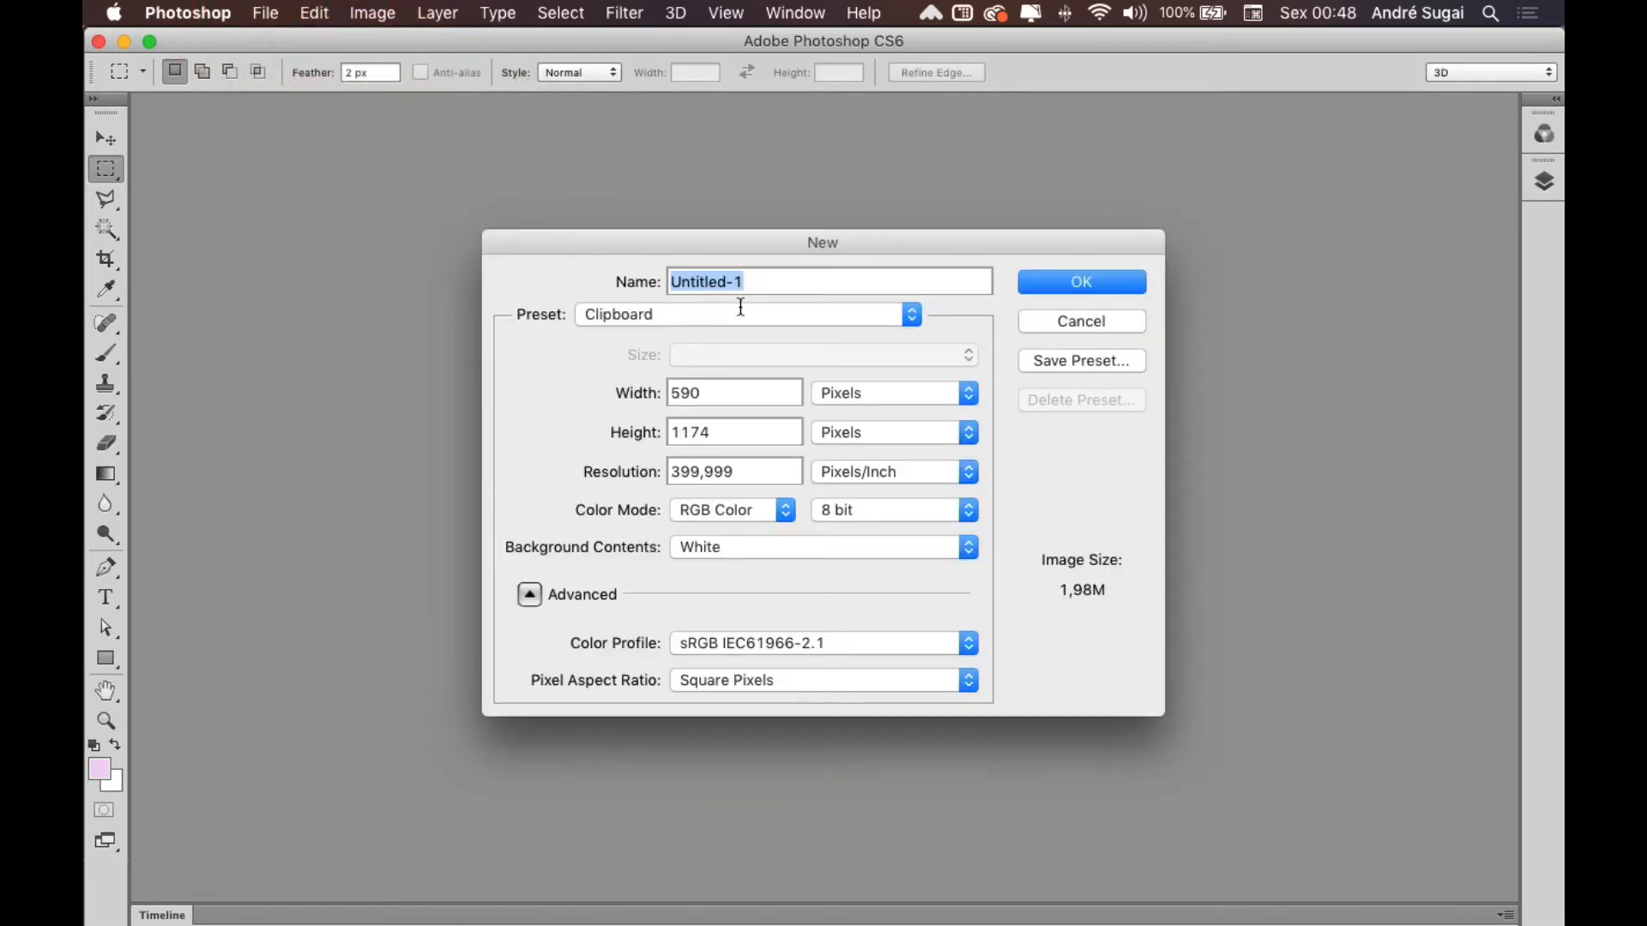
{"action": "key", "text": "shift"}
{"action": "type", "text": "Tex"}
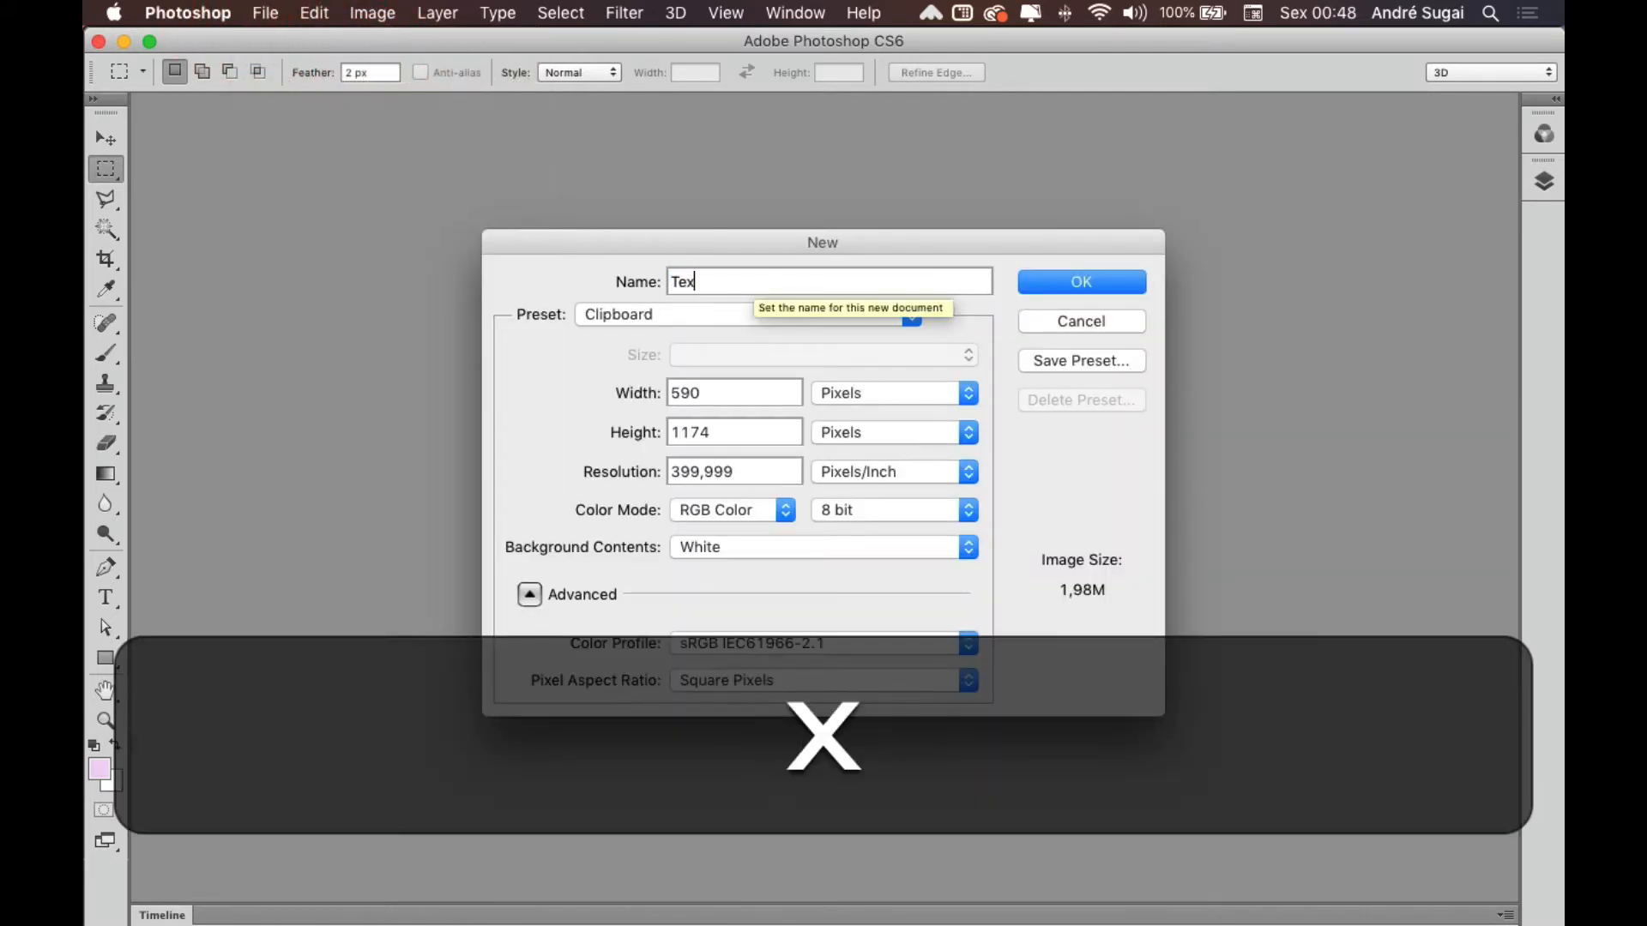
{"action": "type", "text": "to 3D"}
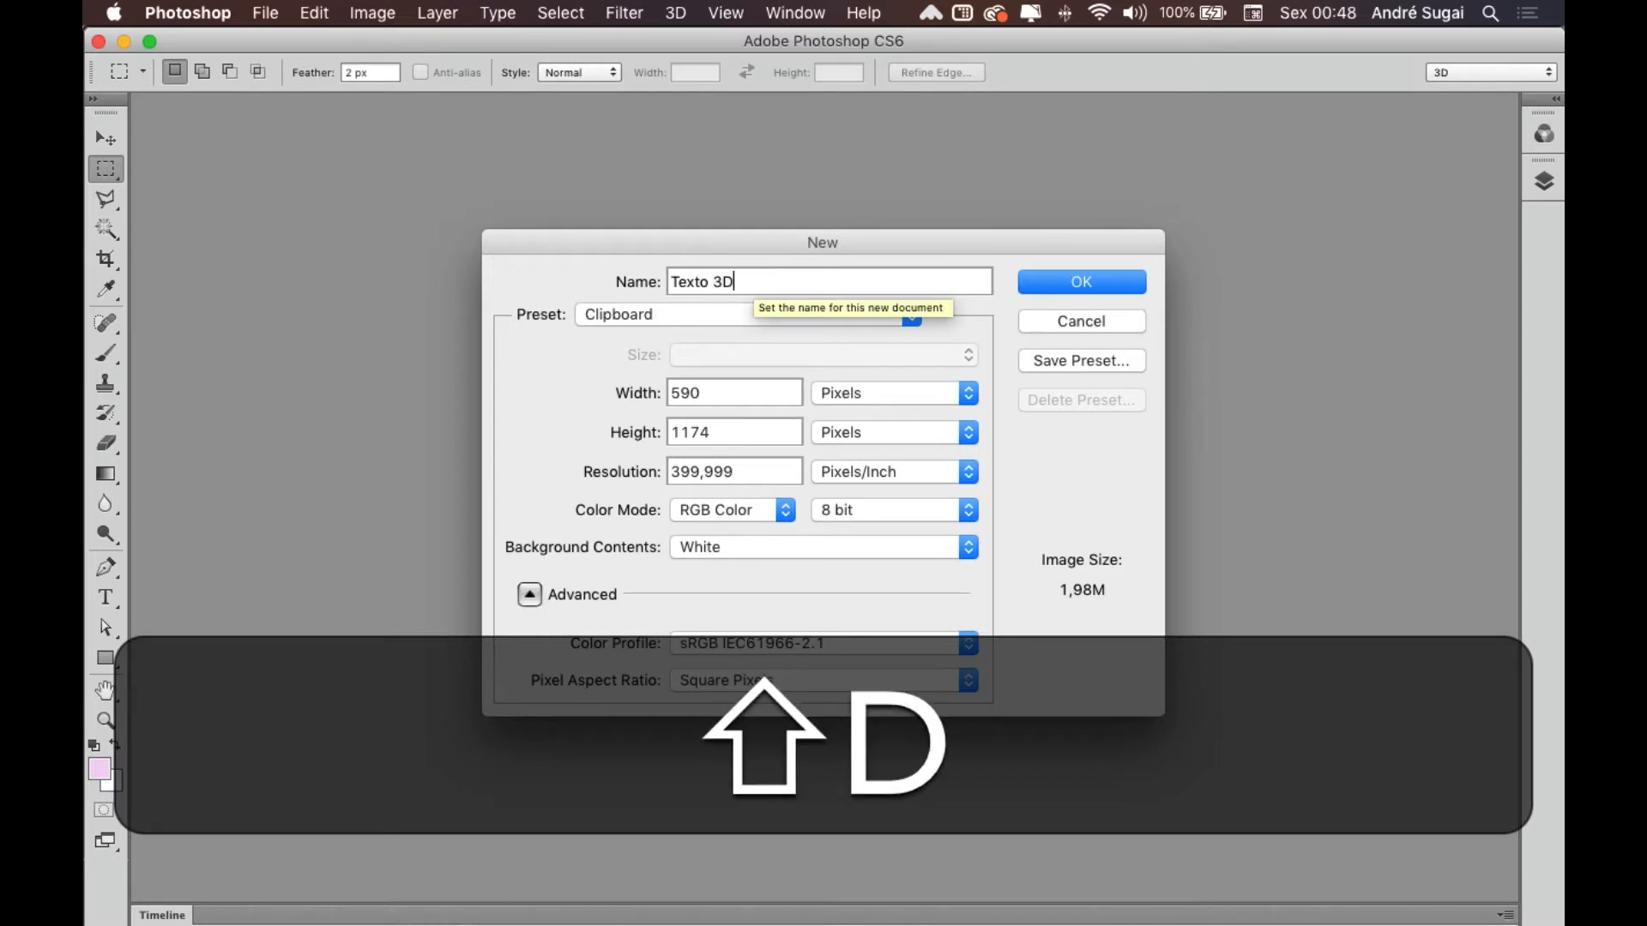
{"action": "left_click", "coordinate": [659, 314]}
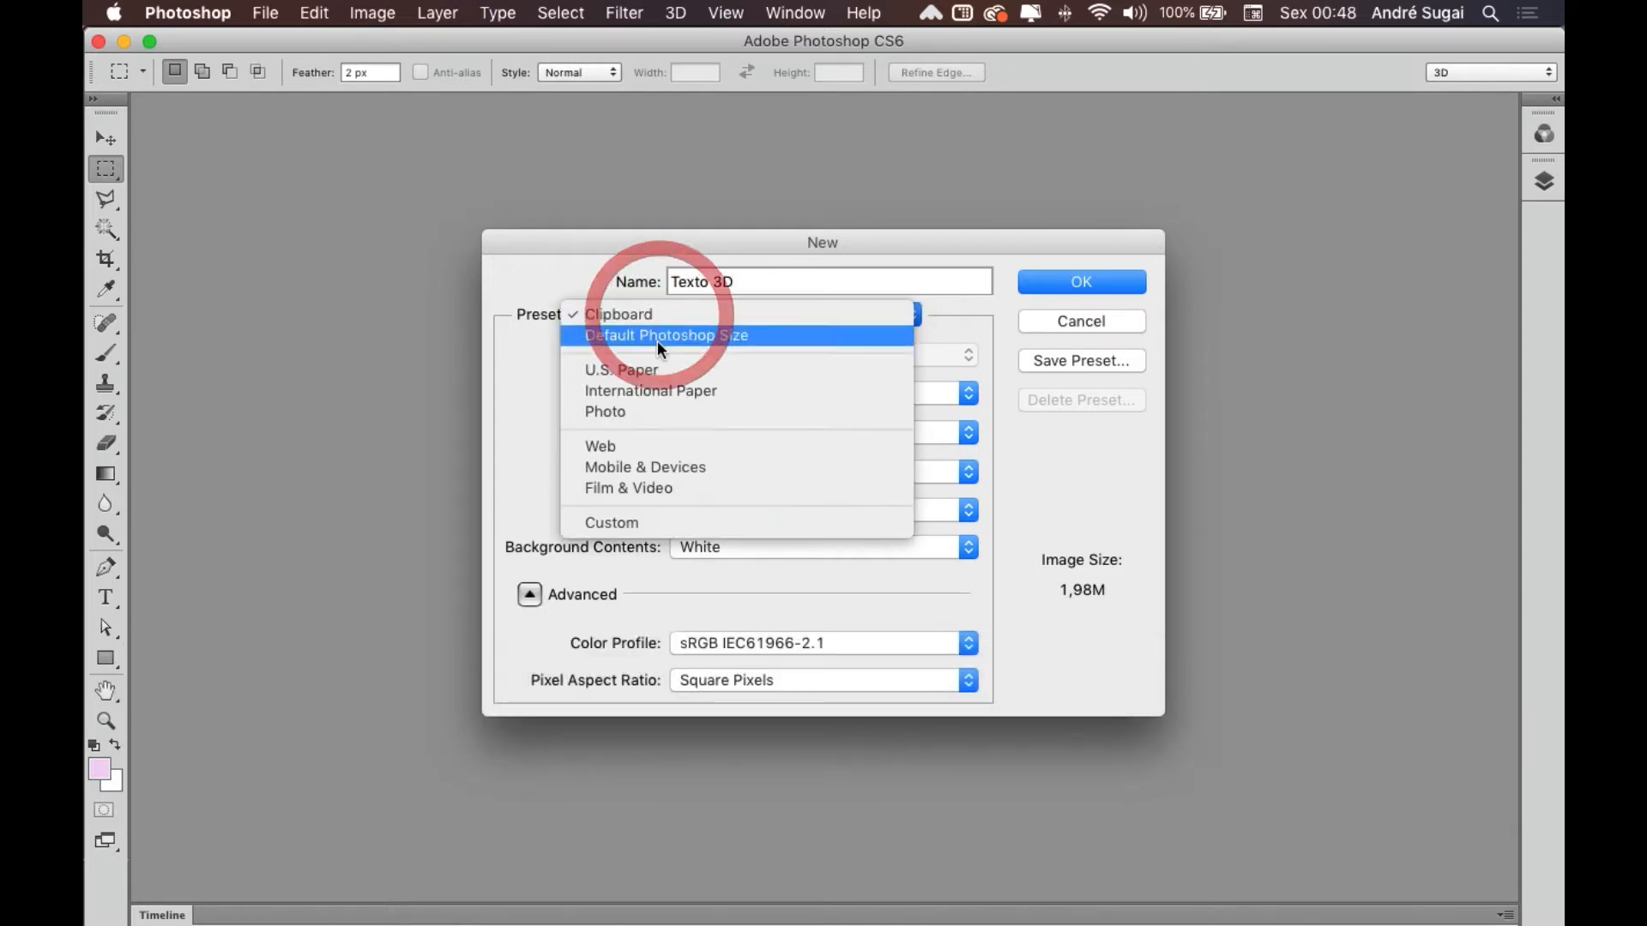
{"action": "left_click", "coordinate": [664, 440]}
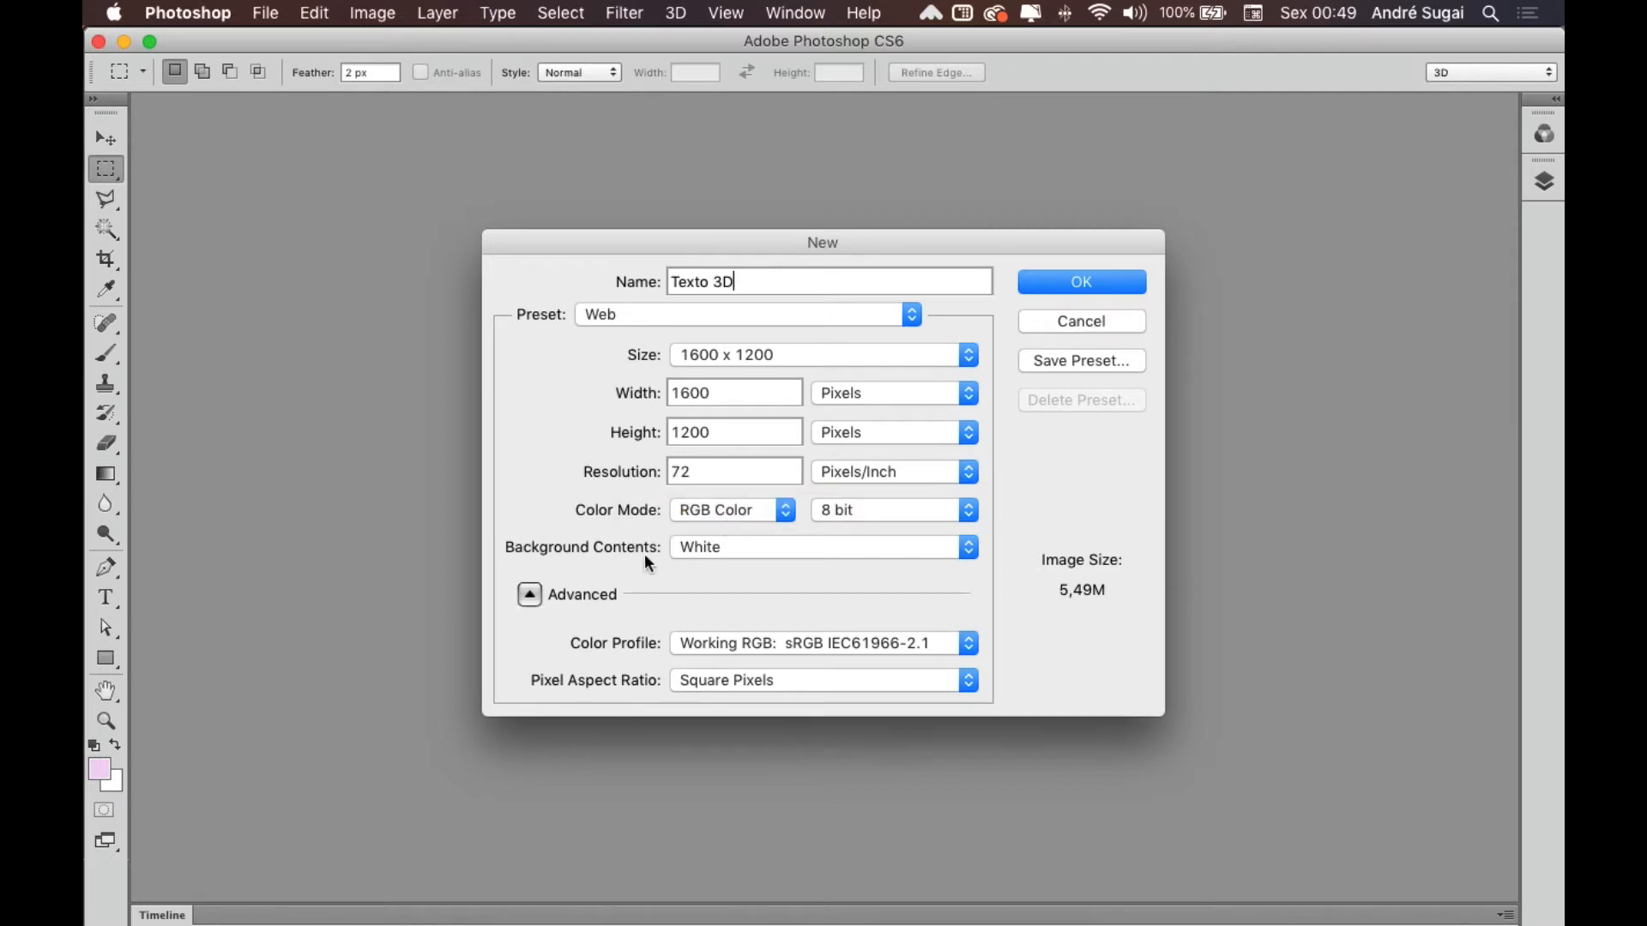
{"action": "left_click", "coordinate": [1083, 283]}
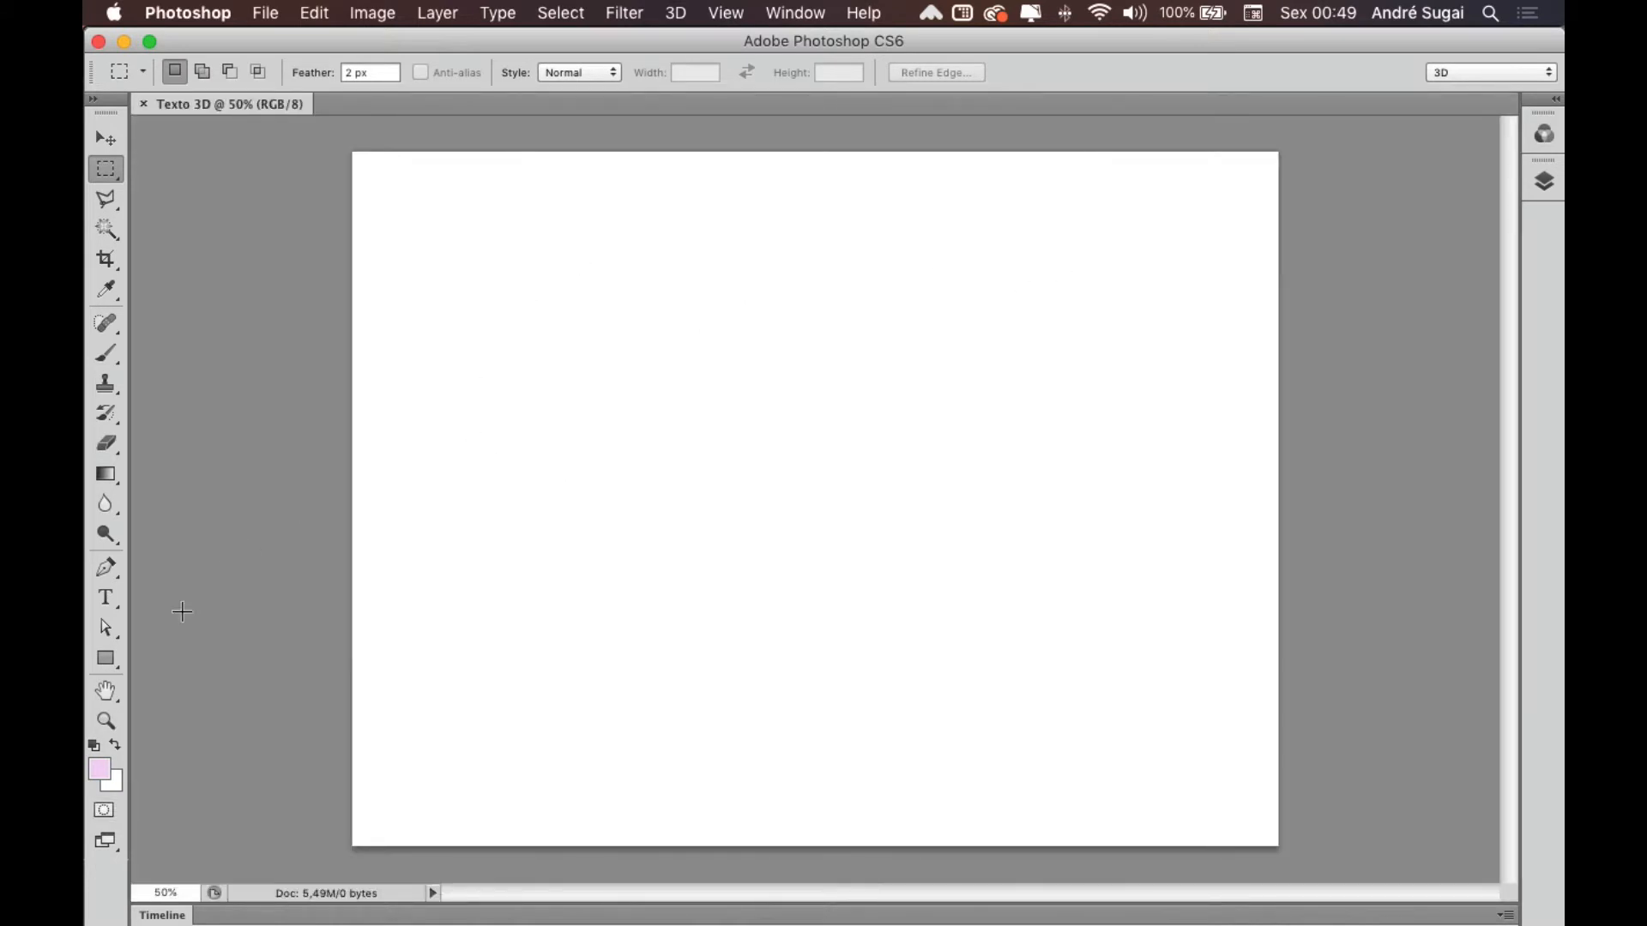
Step: Add the horizontal text "TUTPS" near the middle of the blank canvas
{"action": "left_click", "coordinate": [109, 602]}
{"action": "left_click", "coordinate": [672, 462]}
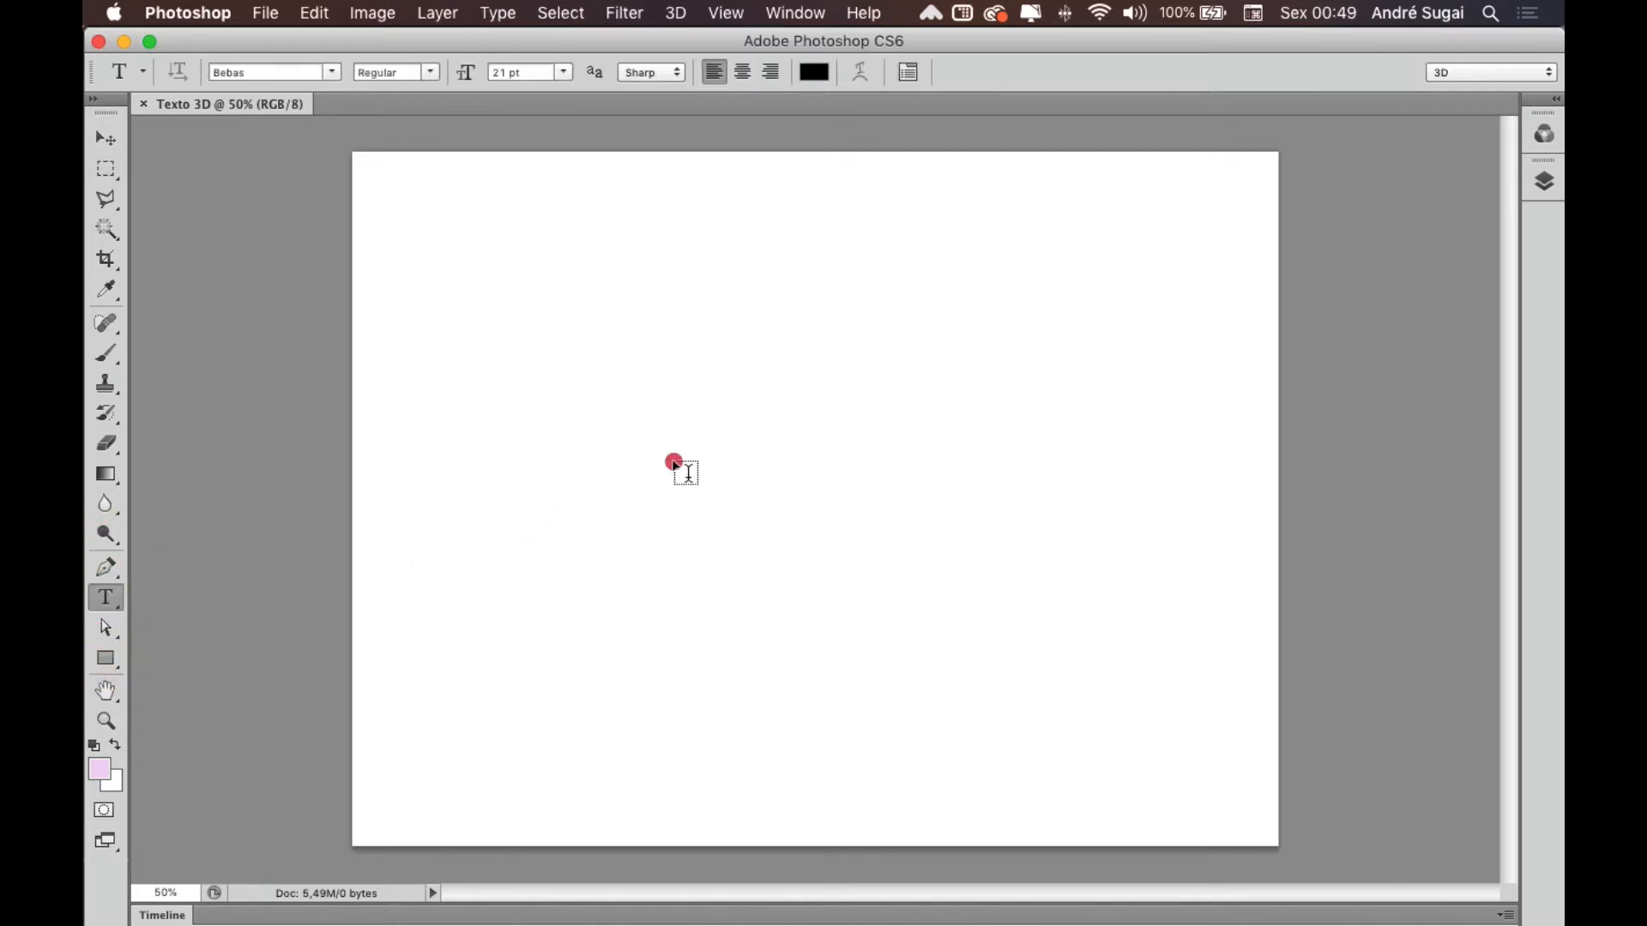
{"action": "type", "text": "TUTS"}
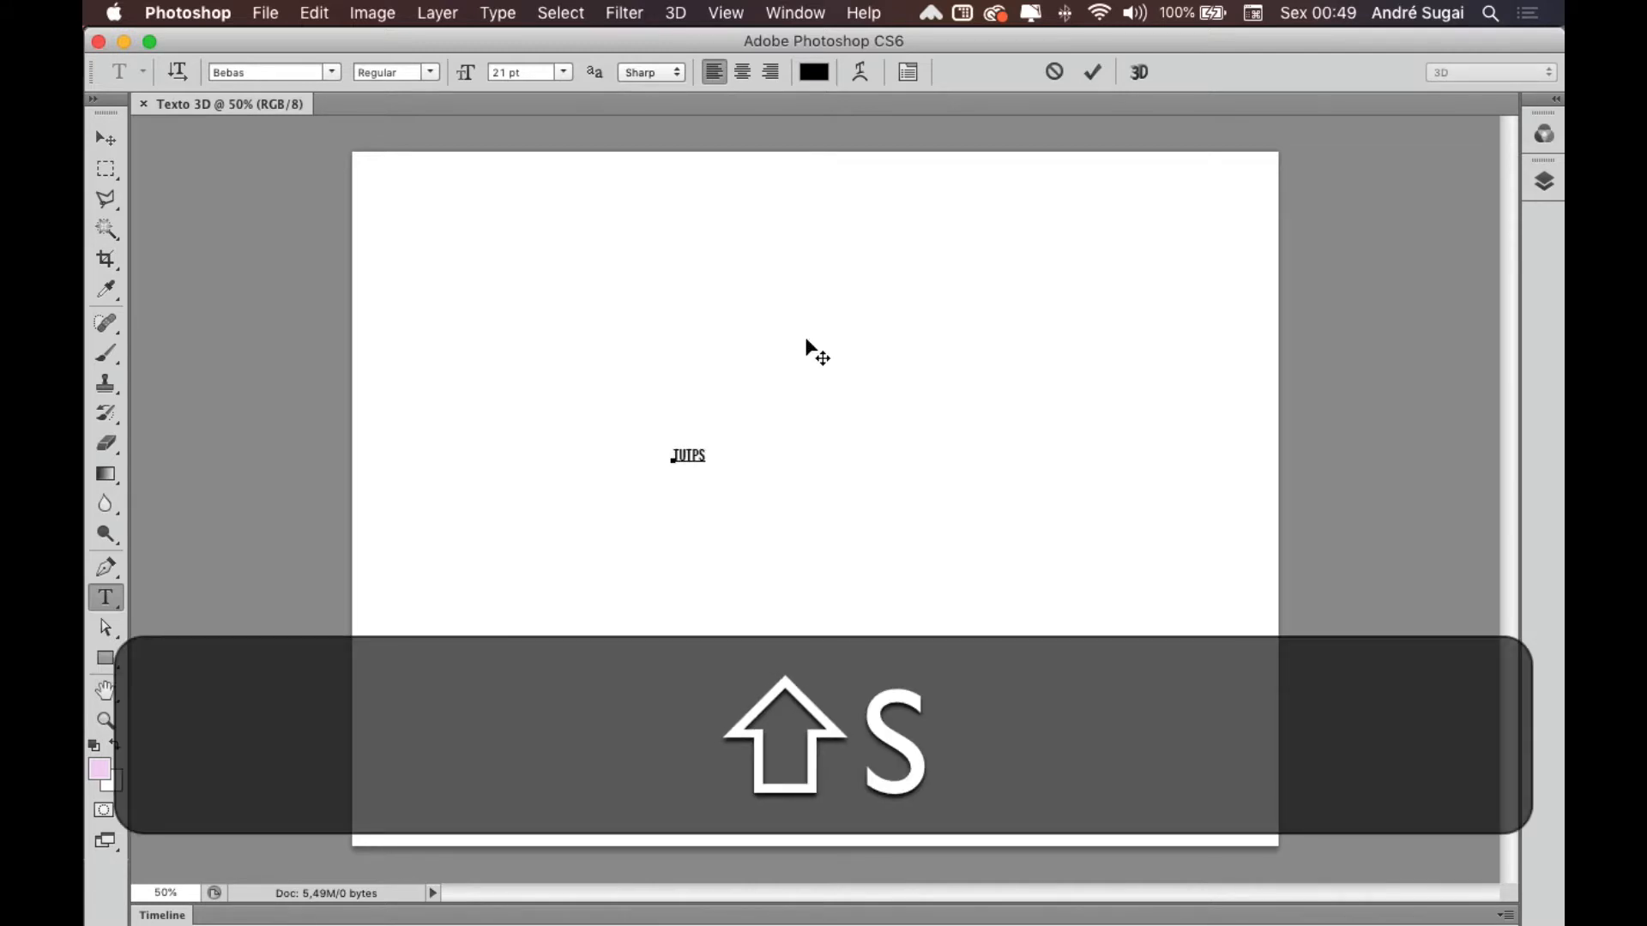
{"action": "key", "text": "shift+super+s"}
{"action": "key", "text": "super+Return"}
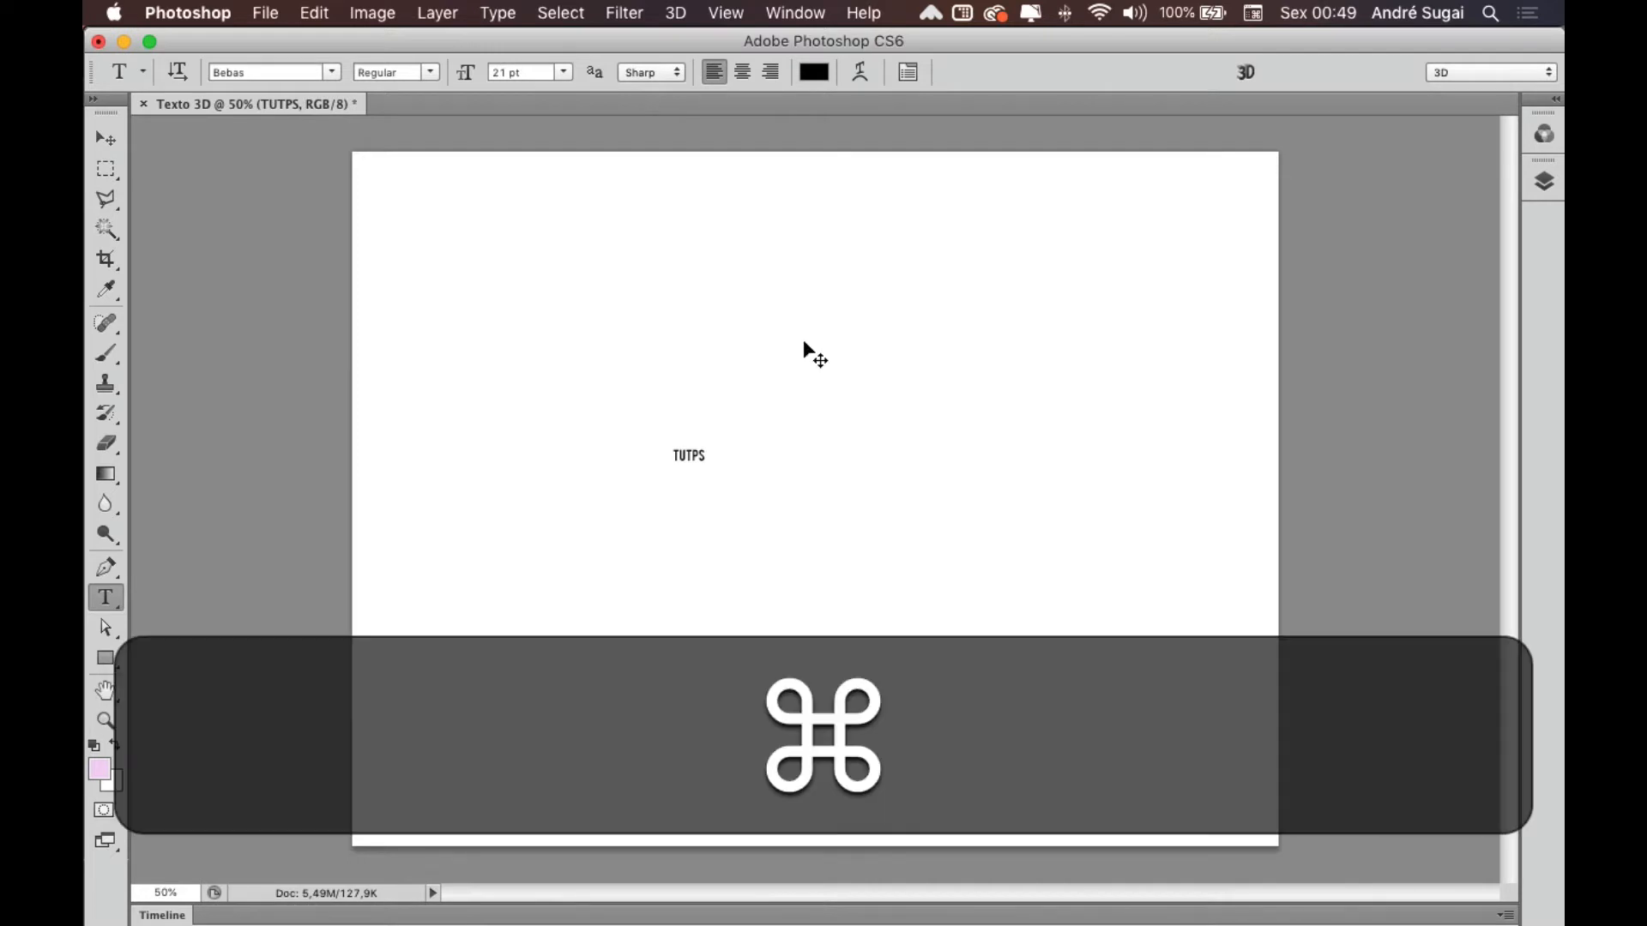
Step: Scale the TUTPS text proportionally to about 2365% so it spans most of the canvas width, and position it between the side edges
{"action": "key", "text": "super+t"}
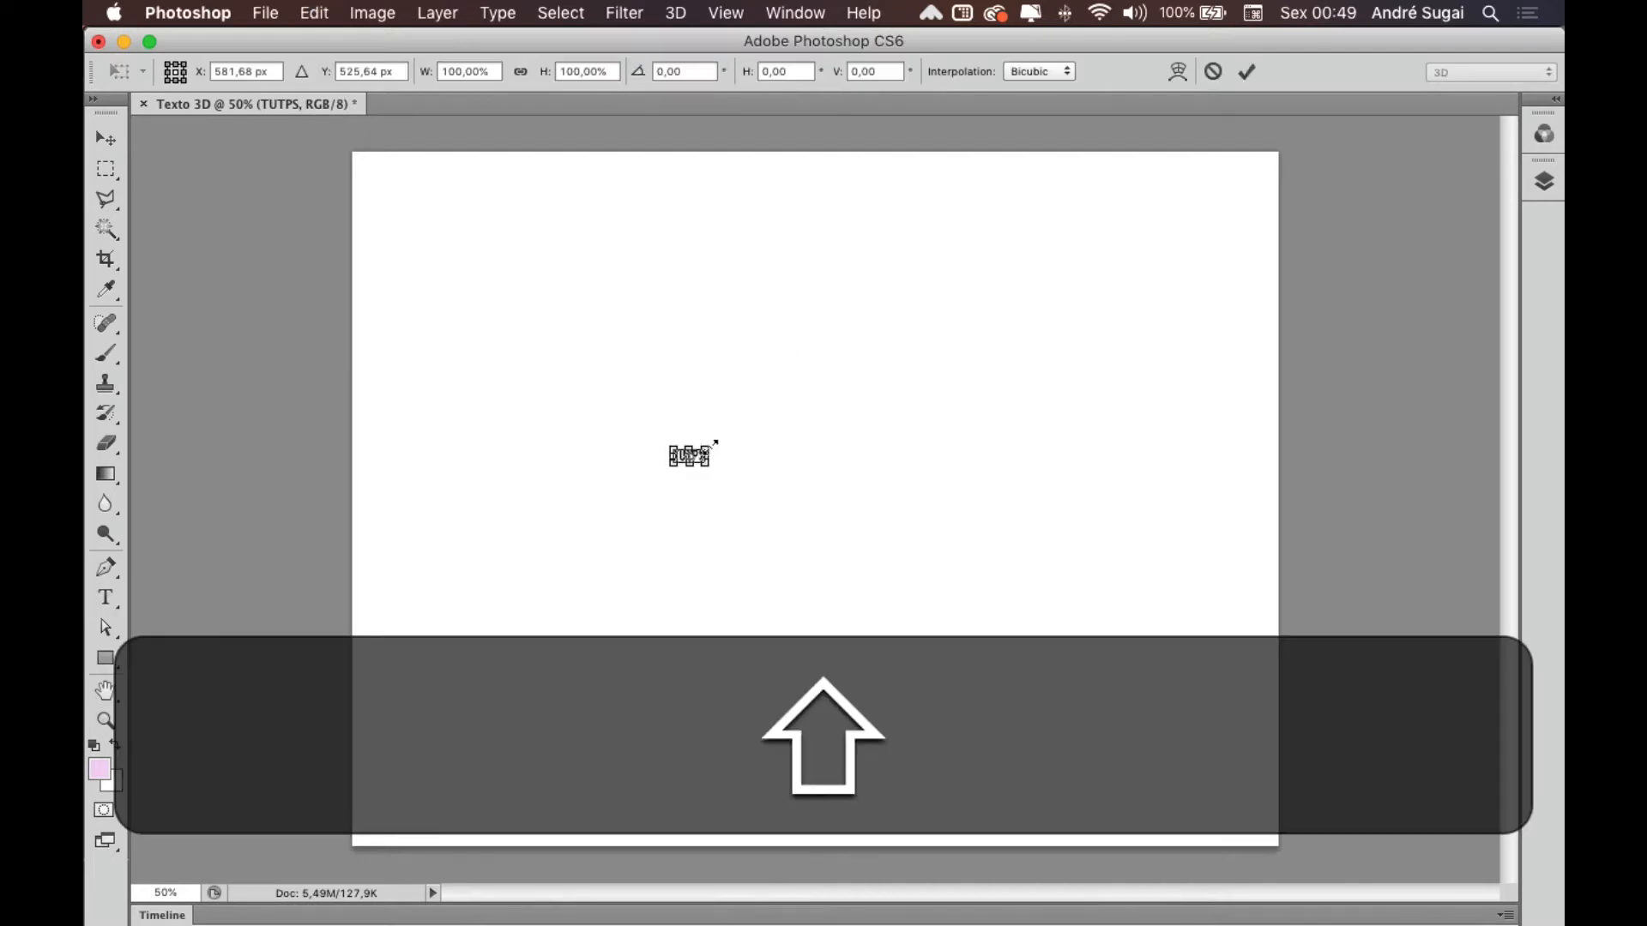
{"action": "left_click_drag", "start_coordinate": [709, 446], "coordinate": [1110, 265]}
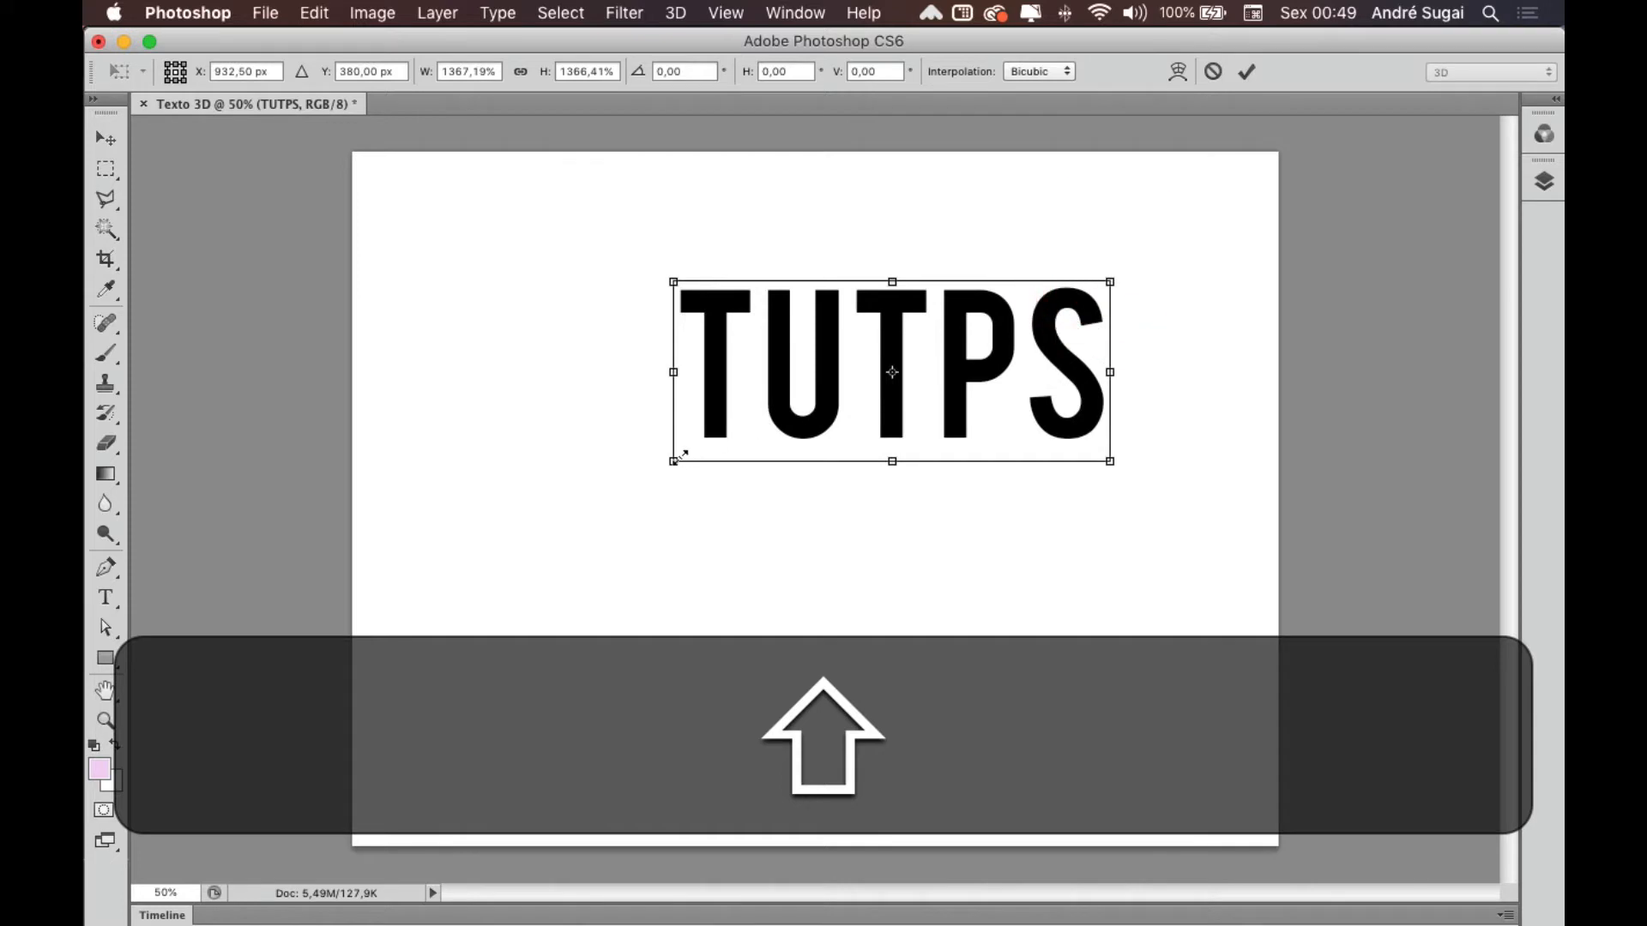
{"action": "left_click_drag", "start_coordinate": [674, 461], "coordinate": [463, 581]}
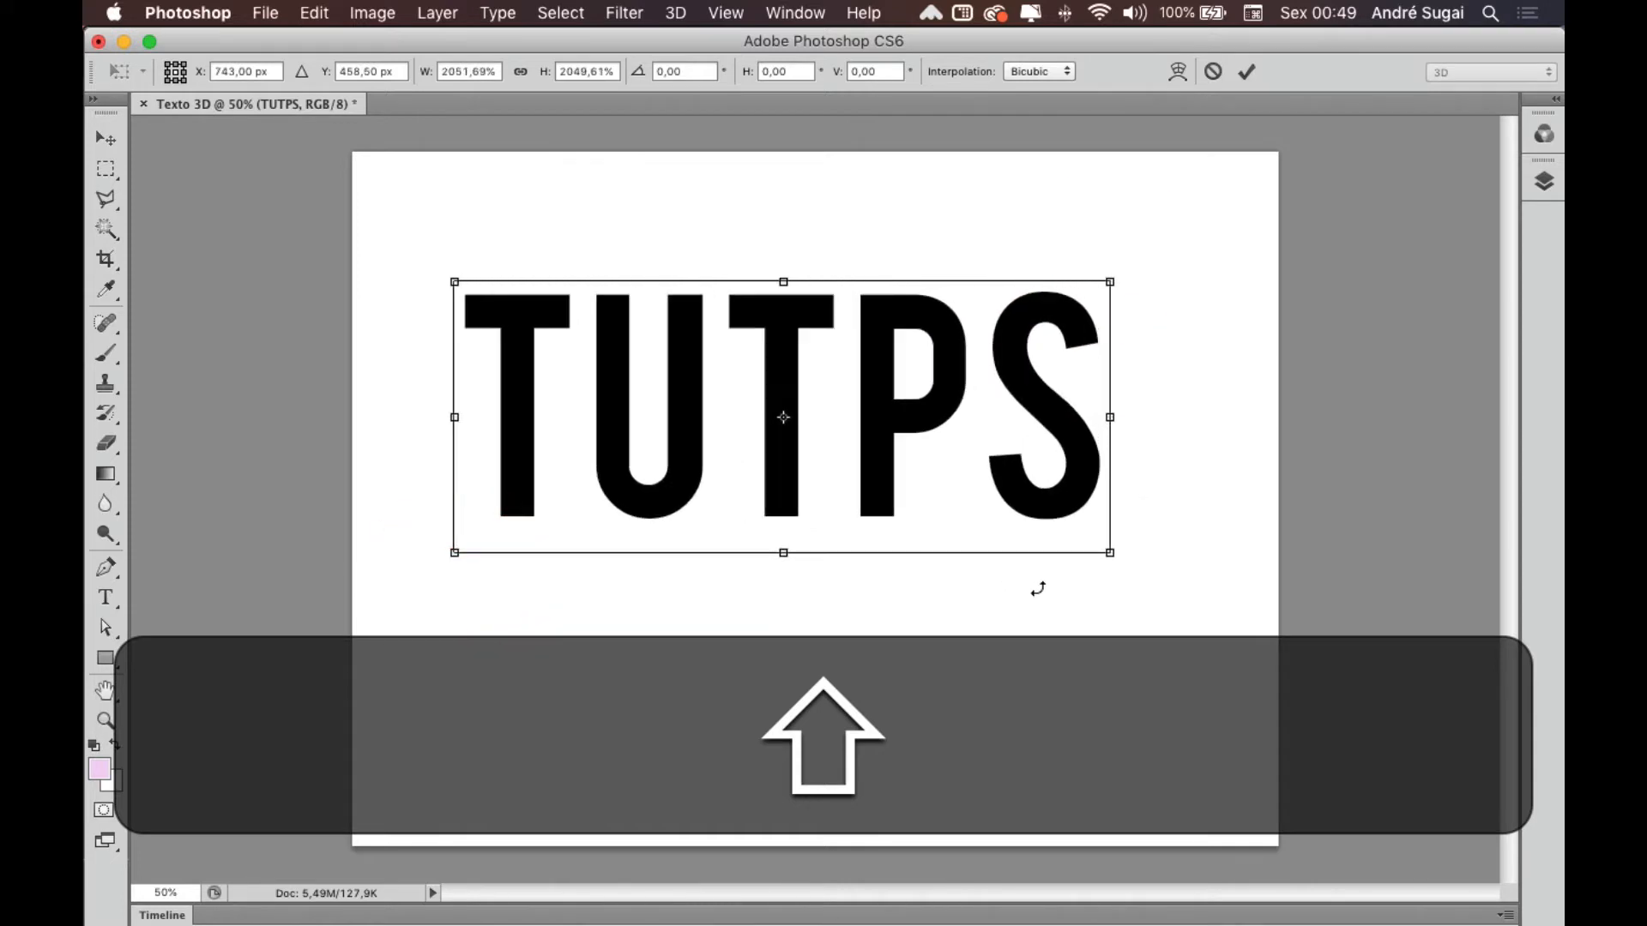
{"action": "left_click_drag", "start_coordinate": [1112, 552], "coordinate": [1187, 651]}
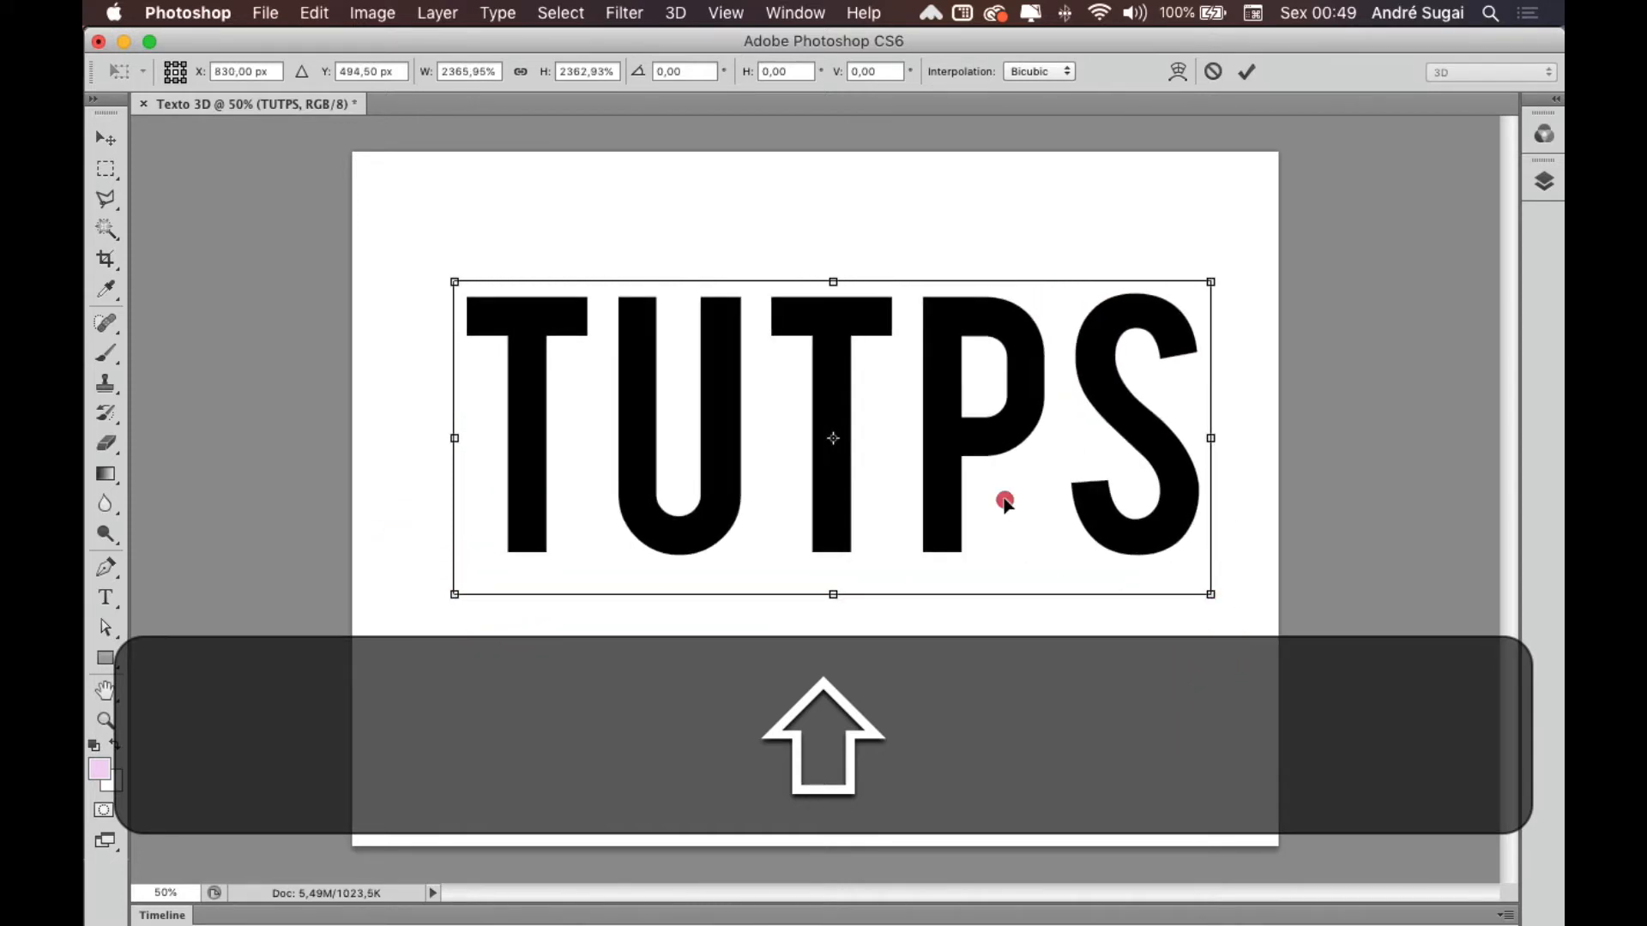
{"action": "left_click_drag", "start_coordinate": [1000, 515], "coordinate": [987, 498]}
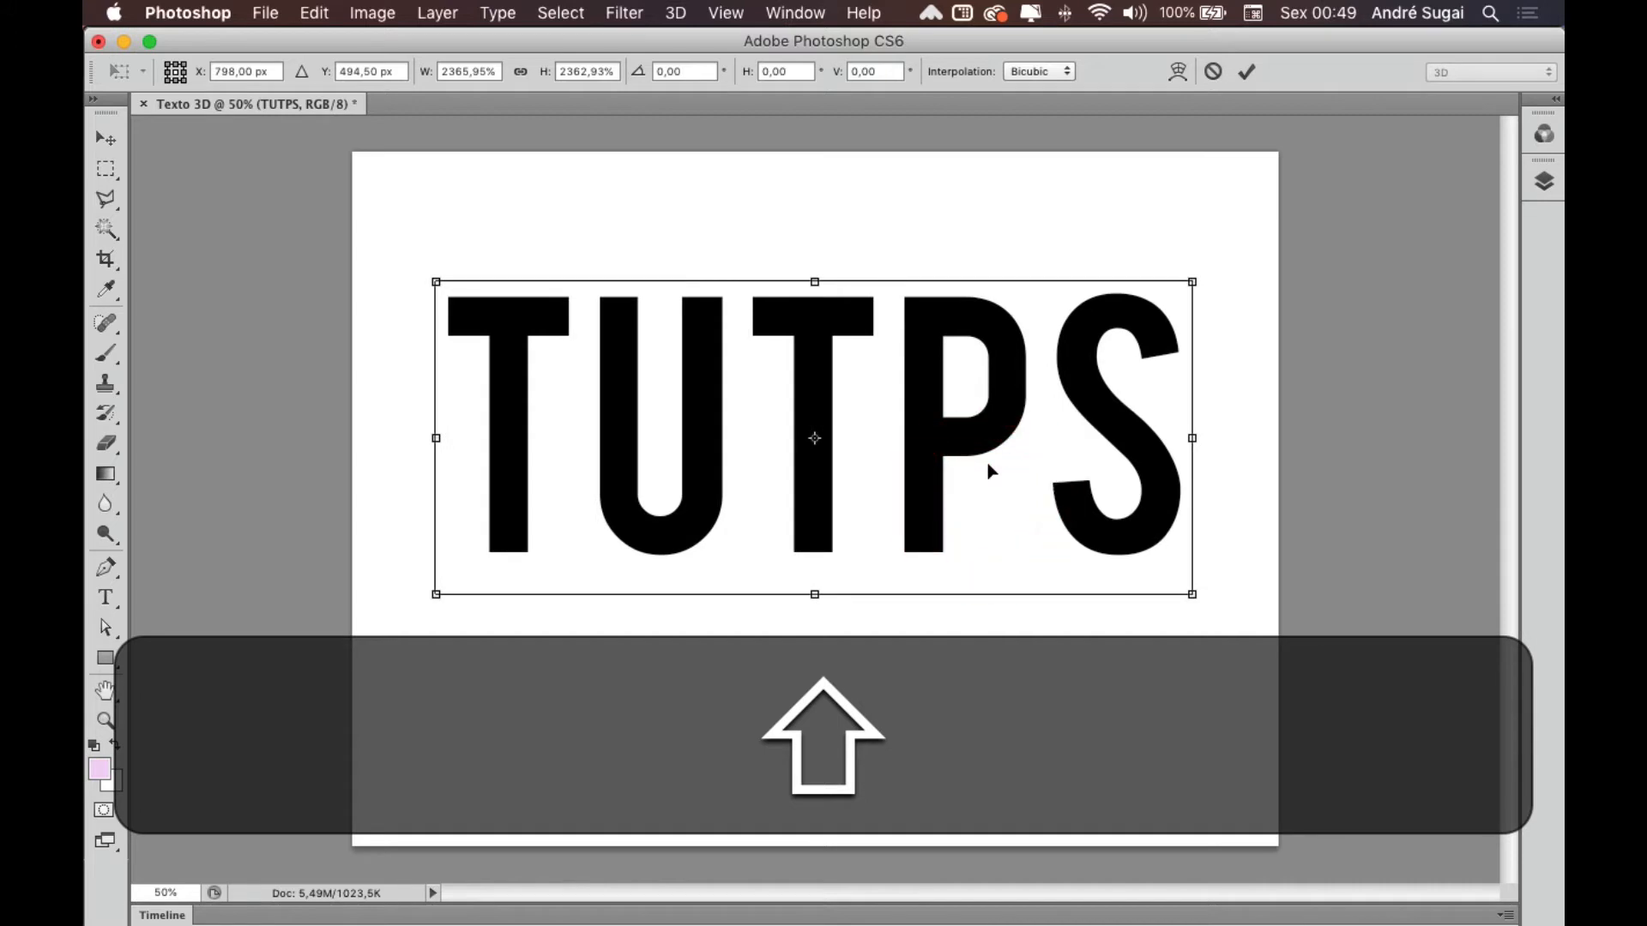
{"action": "key", "text": "Return"}
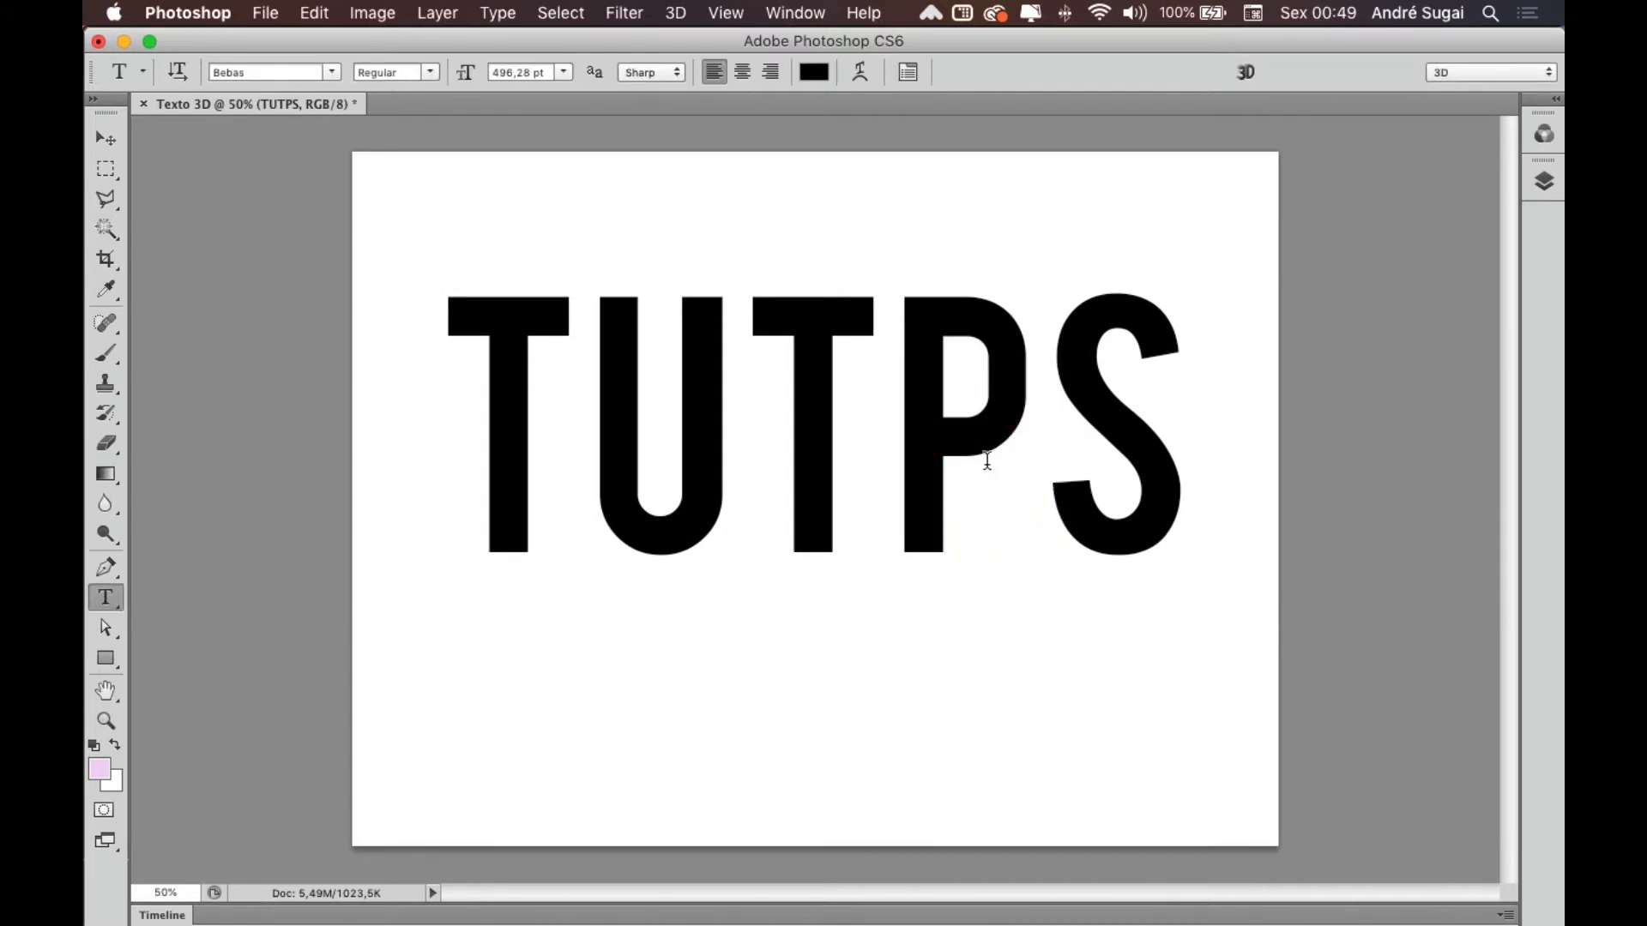
Step: Align the TUTPS text to the vertical and horizontal centers of the whole canvas, and clear the selection
{"action": "key", "text": "super+a"}
{"action": "left_click", "coordinate": [109, 142]}
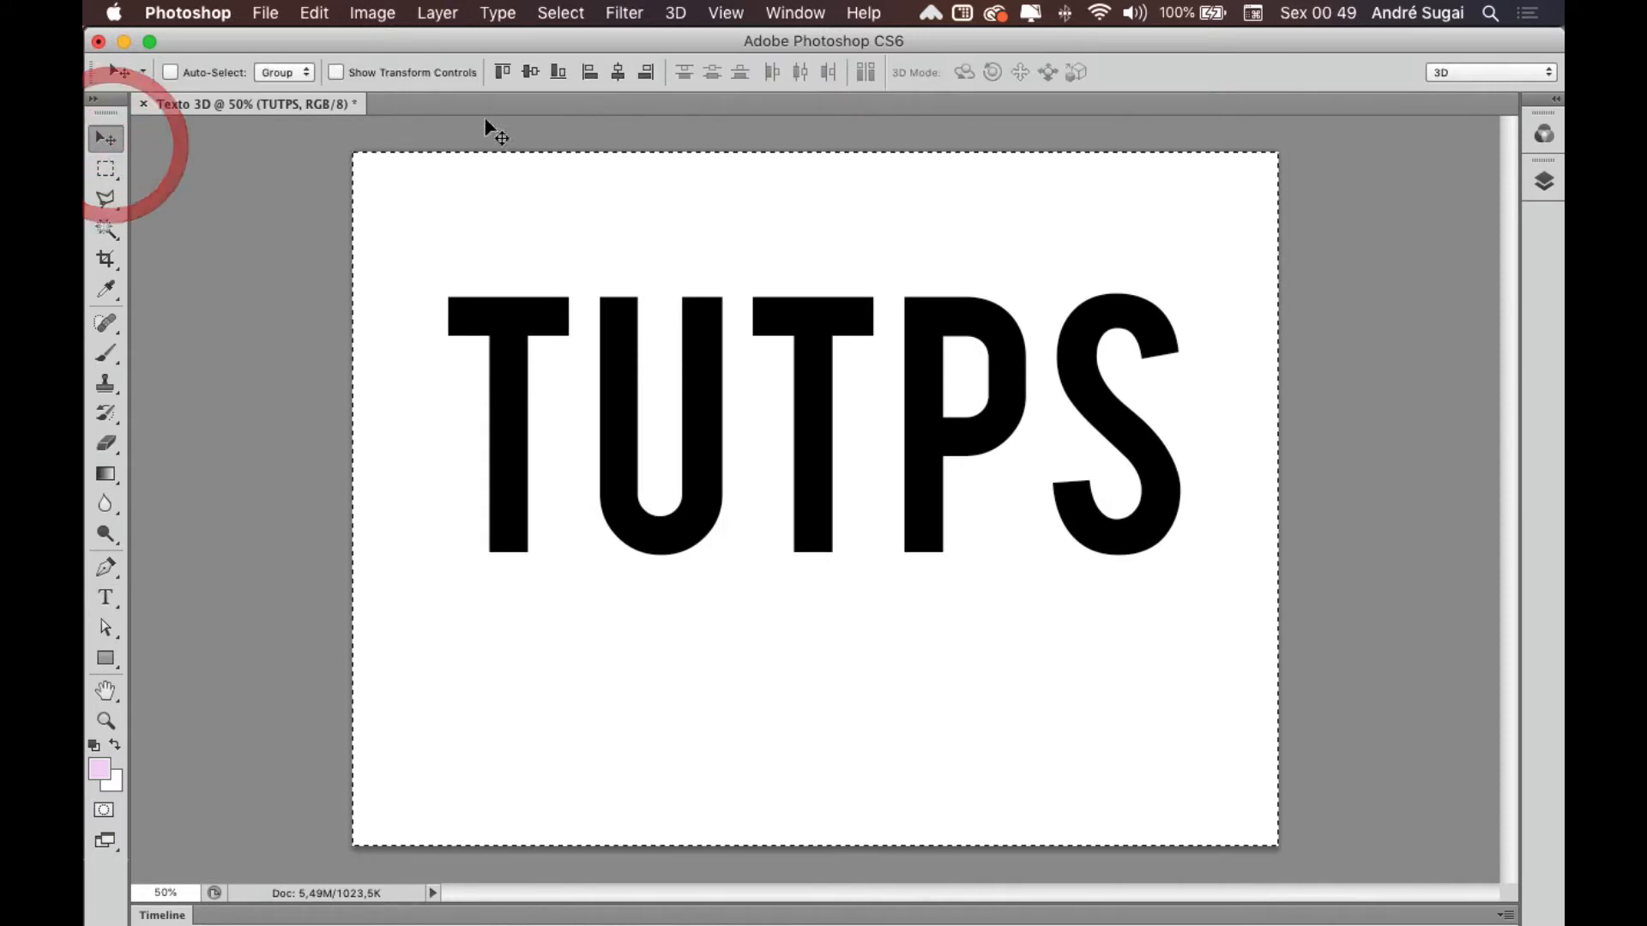
{"action": "left_click", "coordinate": [530, 72]}
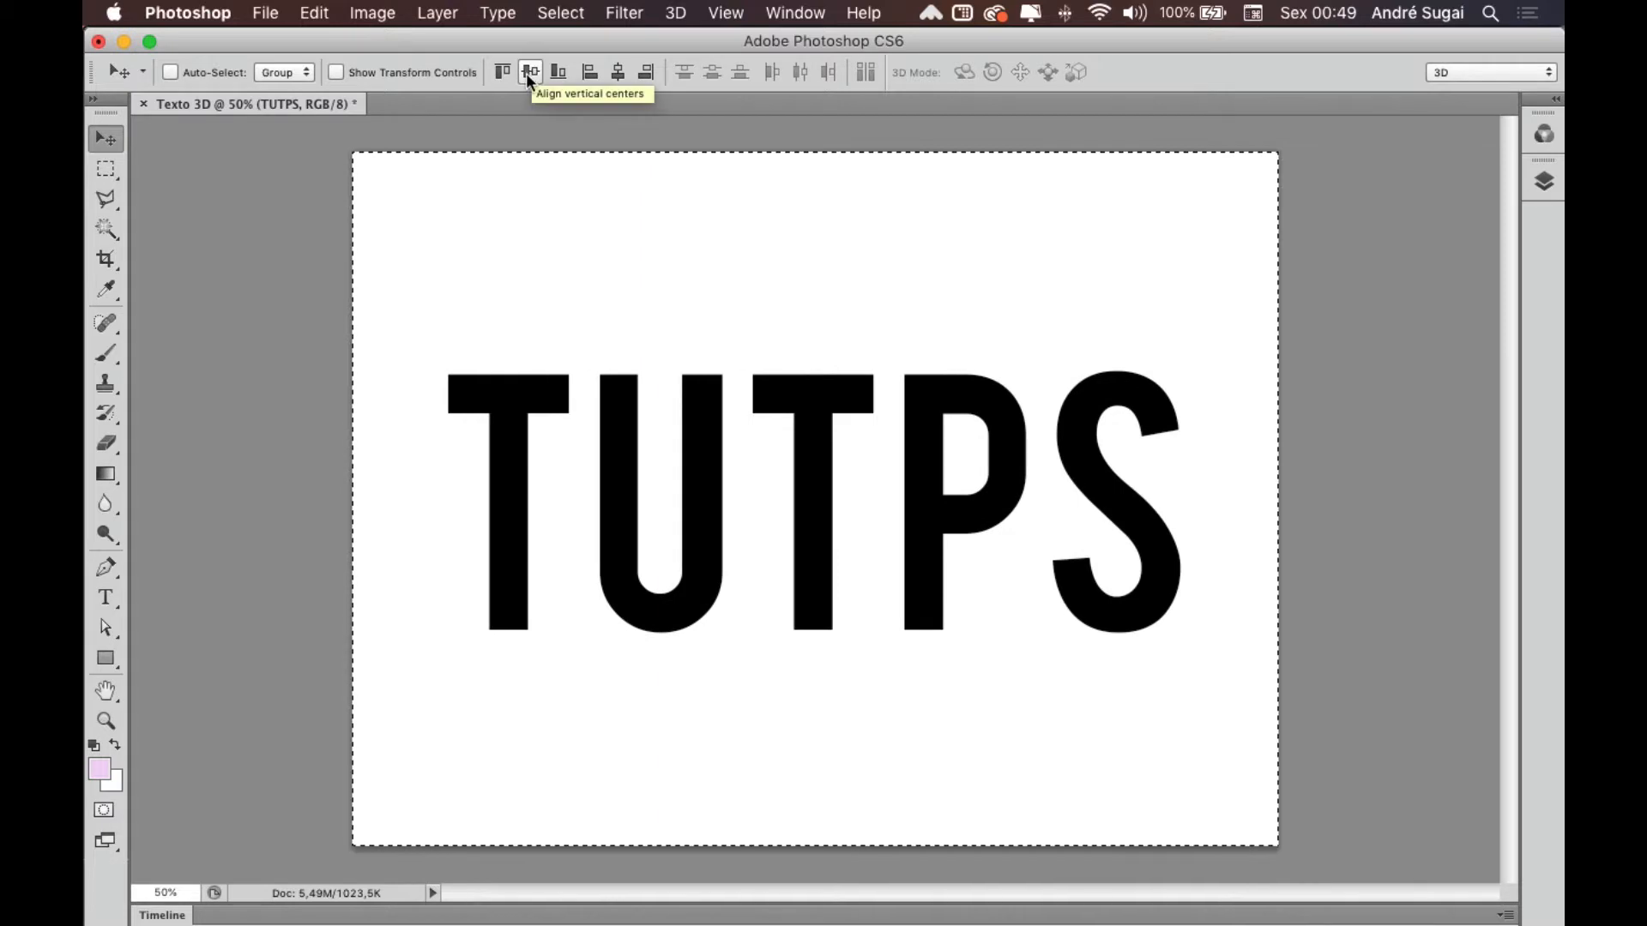
{"action": "left_click", "coordinate": [616, 73]}
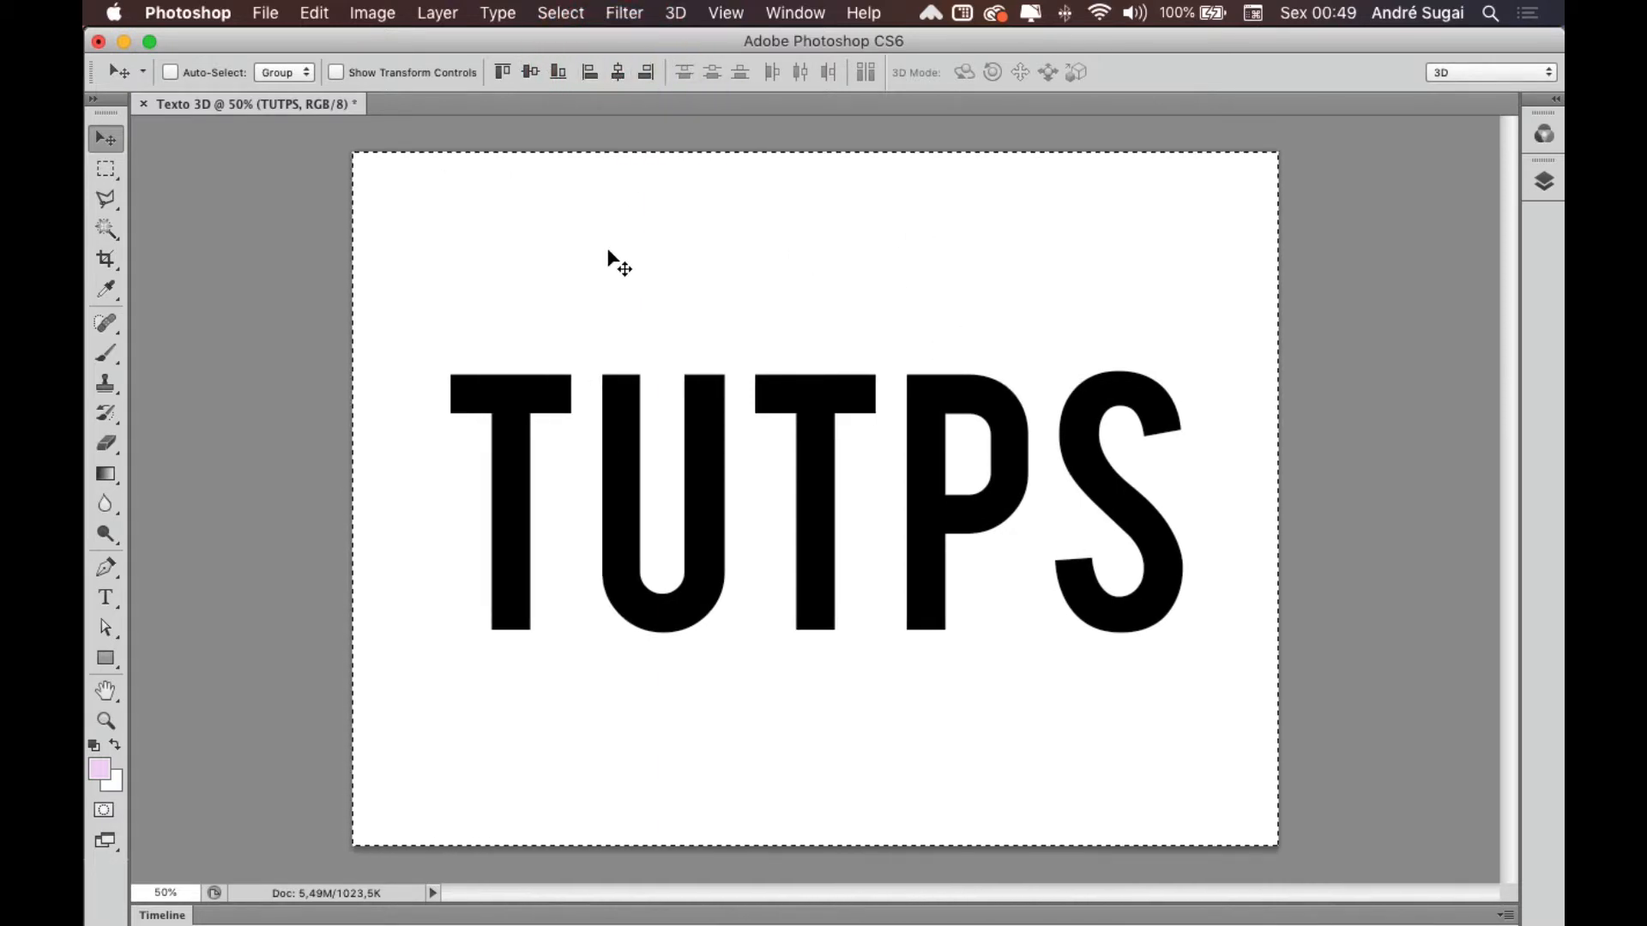
{"action": "key", "text": "super"}
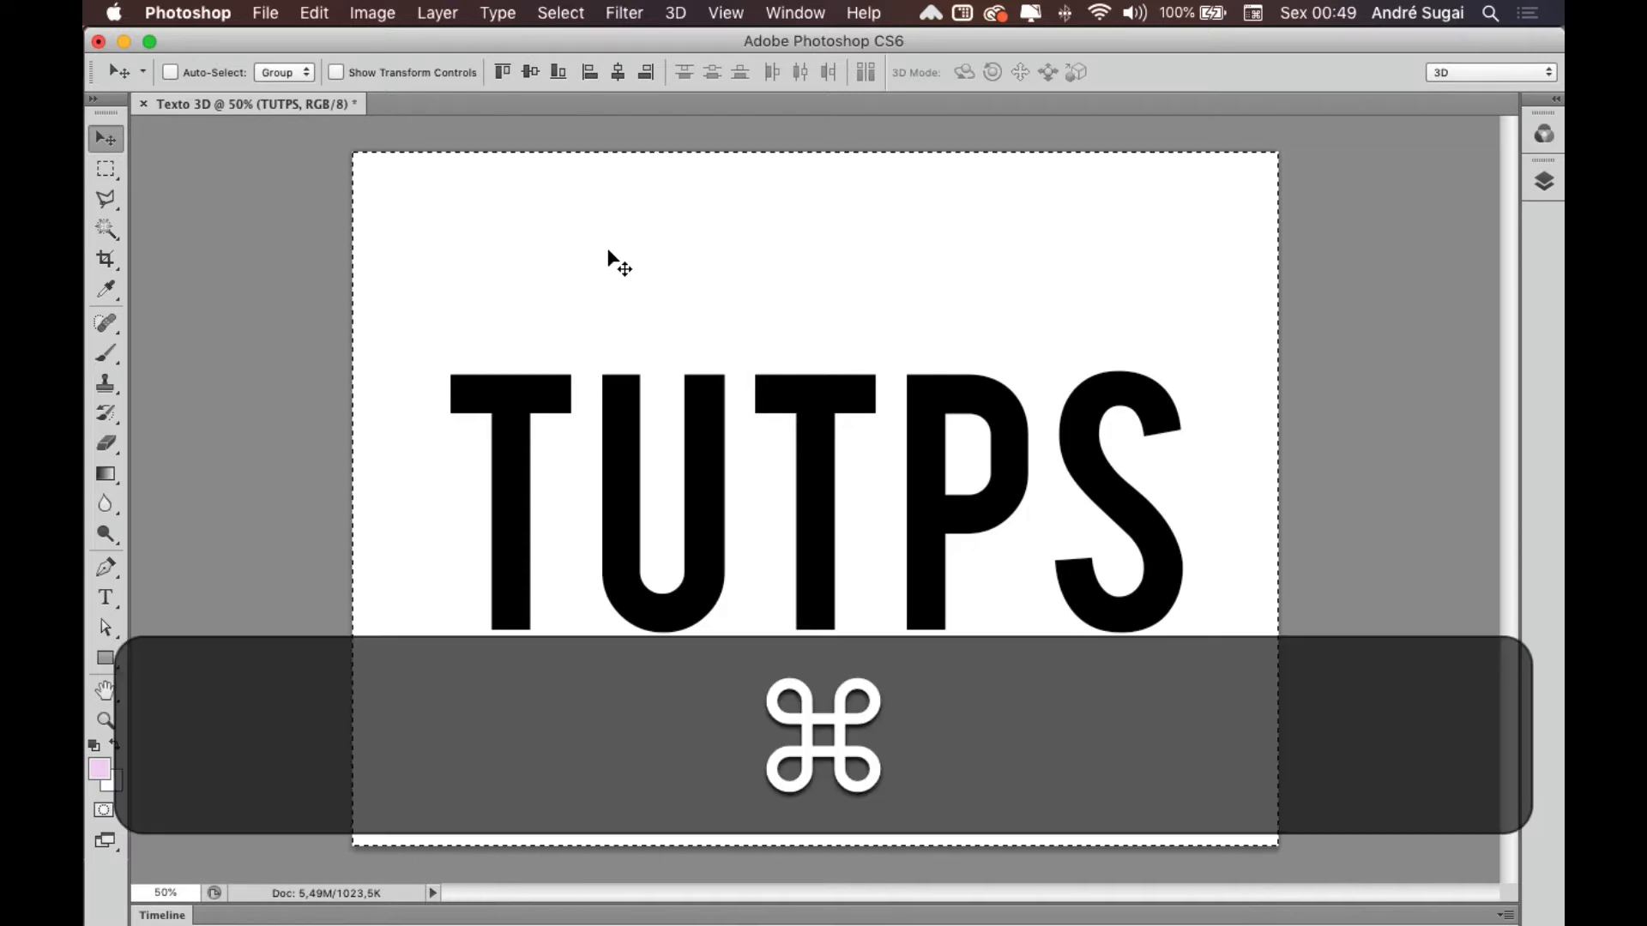
{"action": "key", "text": "super+d"}
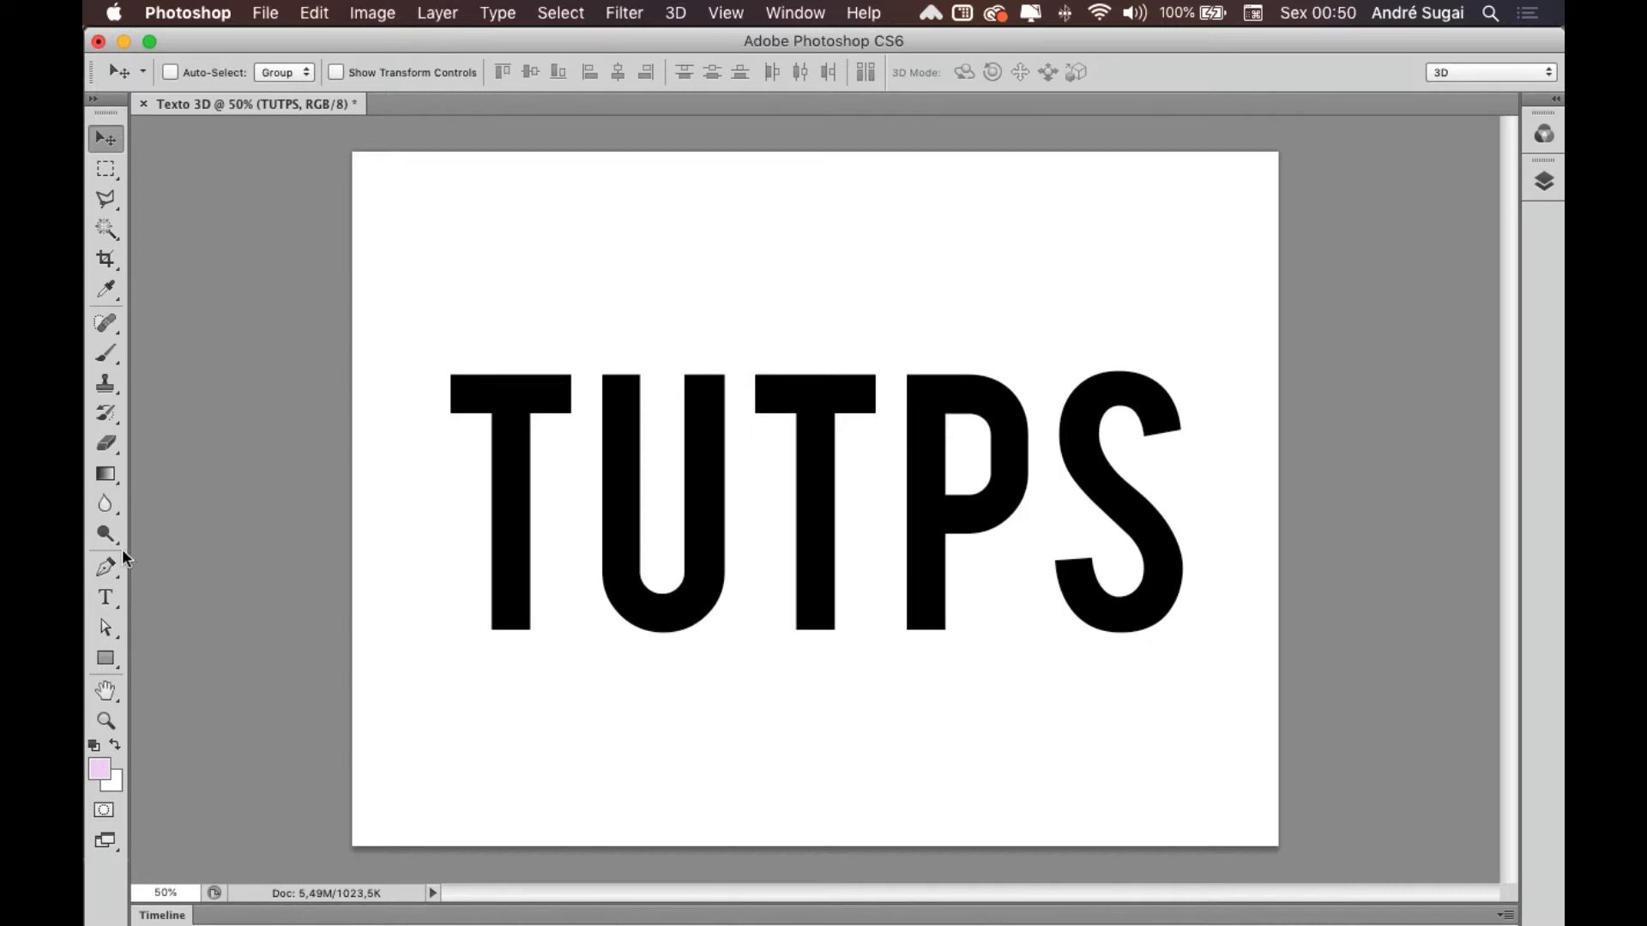
Step: Change the font of the entire TUTPS text to Bungee Inline
{"action": "left_click", "coordinate": [105, 598]}
{"action": "left_click_drag", "start_coordinate": [478, 451], "coordinate": [1250, 478]}
{"action": "left_click", "coordinate": [331, 72]}
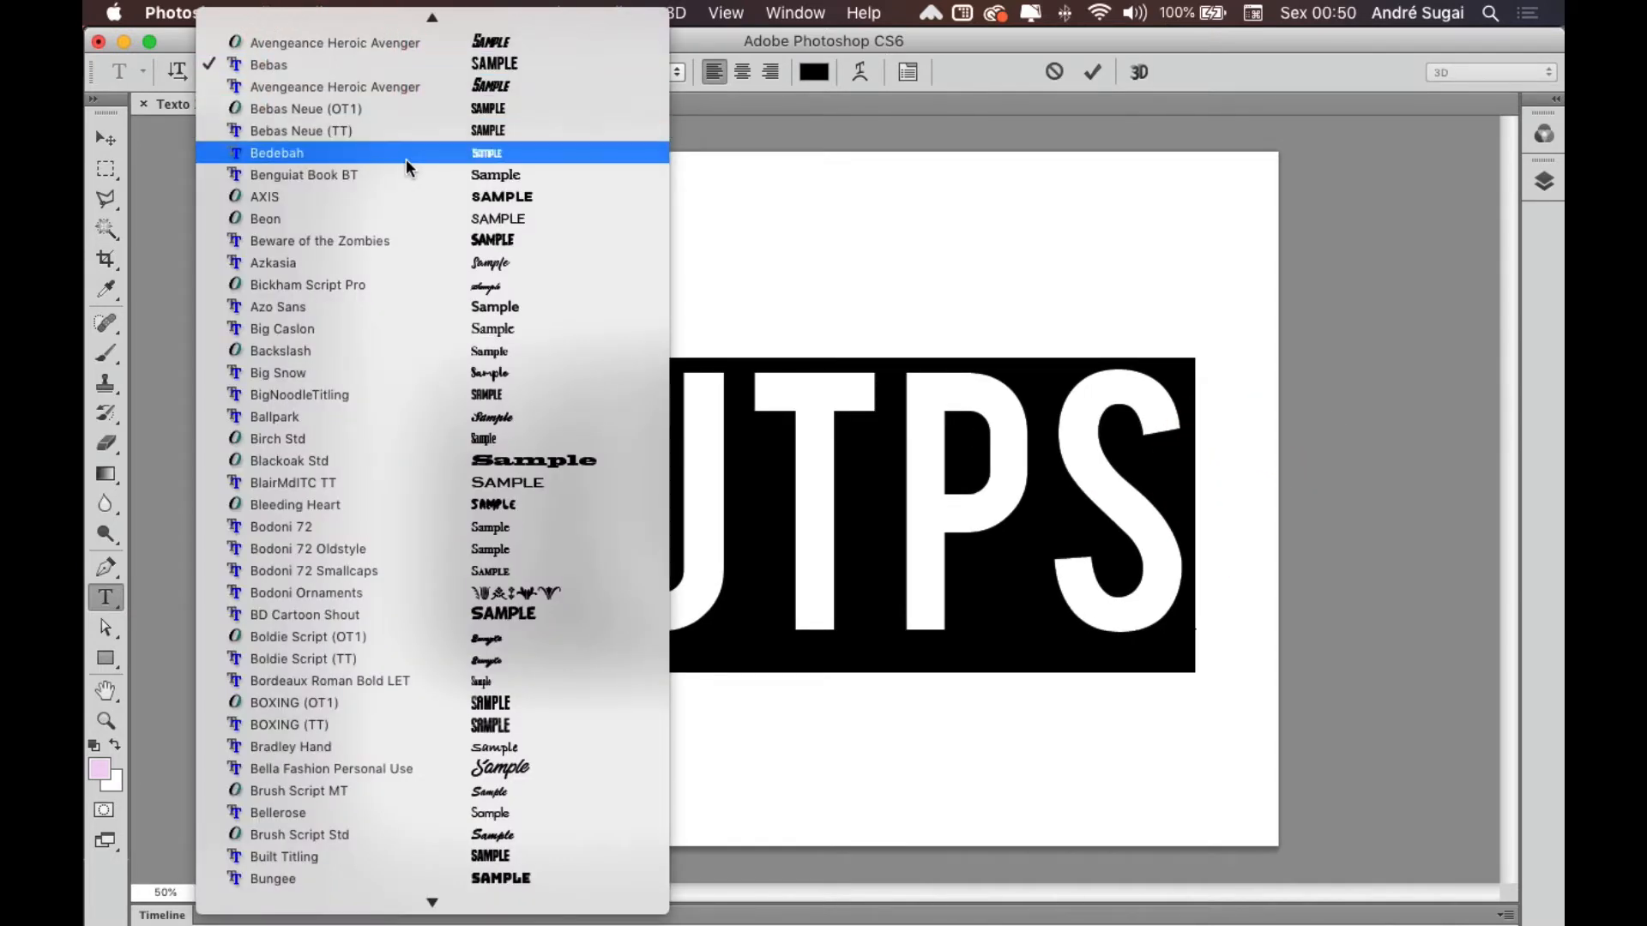
{"action": "scroll", "coordinate": [429, 314], "scroll_direction": "down", "scroll_amount": 4}
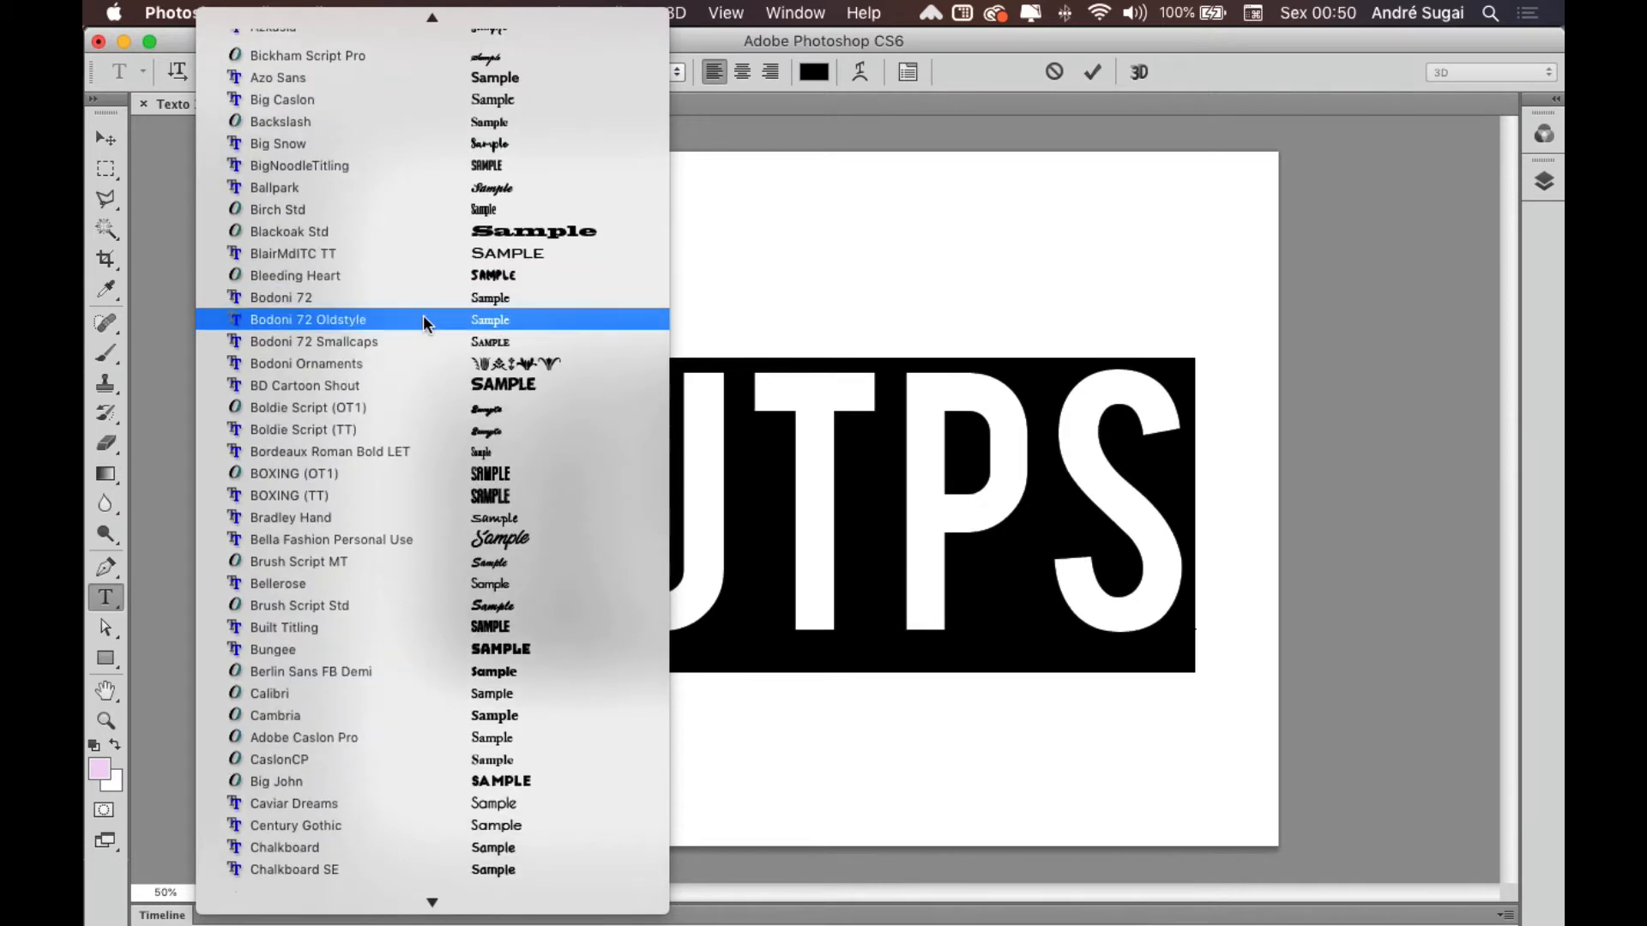
{"action": "scroll", "coordinate": [421, 315], "scroll_direction": "down", "scroll_amount": 5}
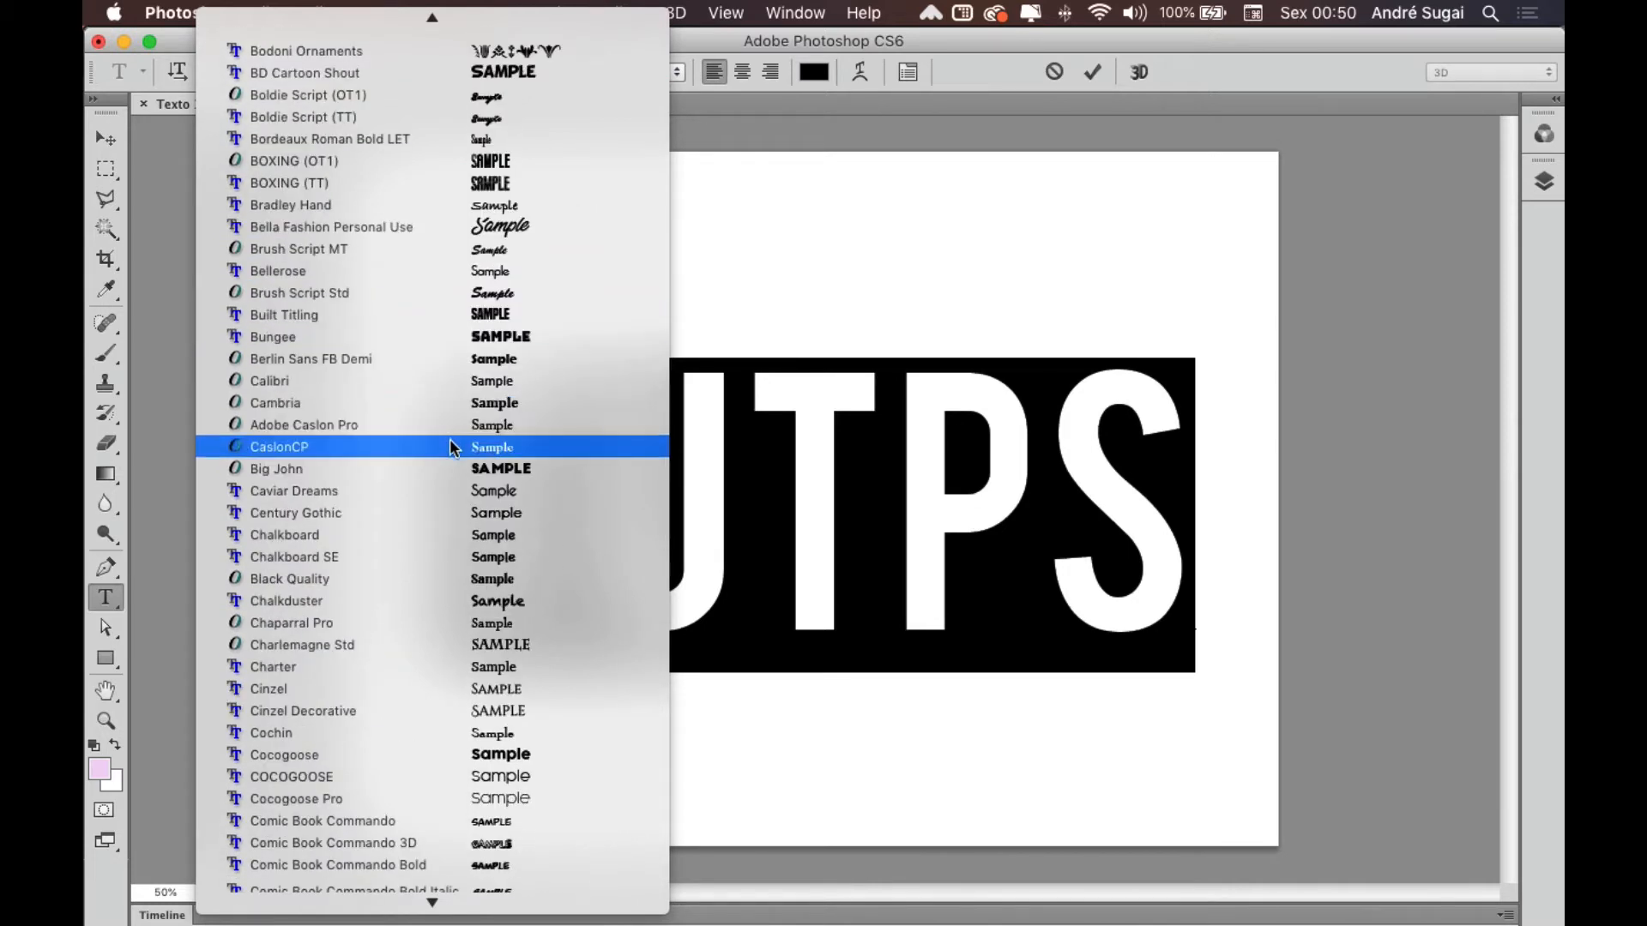
{"action": "scroll", "coordinate": [451, 465], "scroll_direction": "down", "scroll_amount": 6}
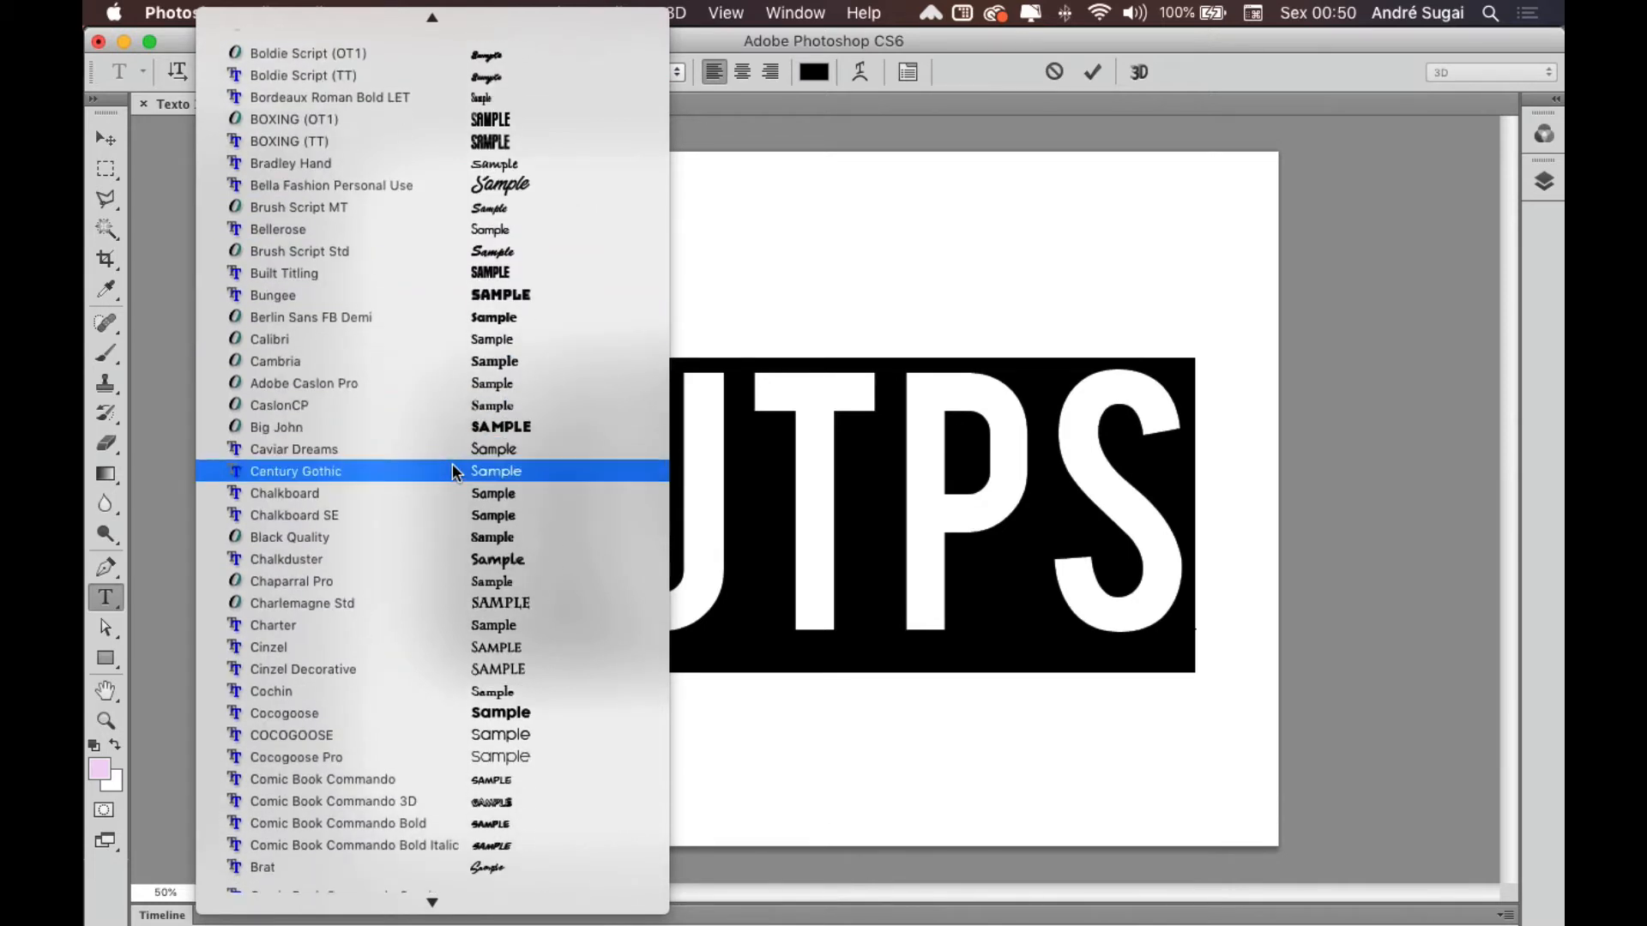
{"action": "scroll", "coordinate": [451, 469], "scroll_direction": "down", "scroll_amount": 4}
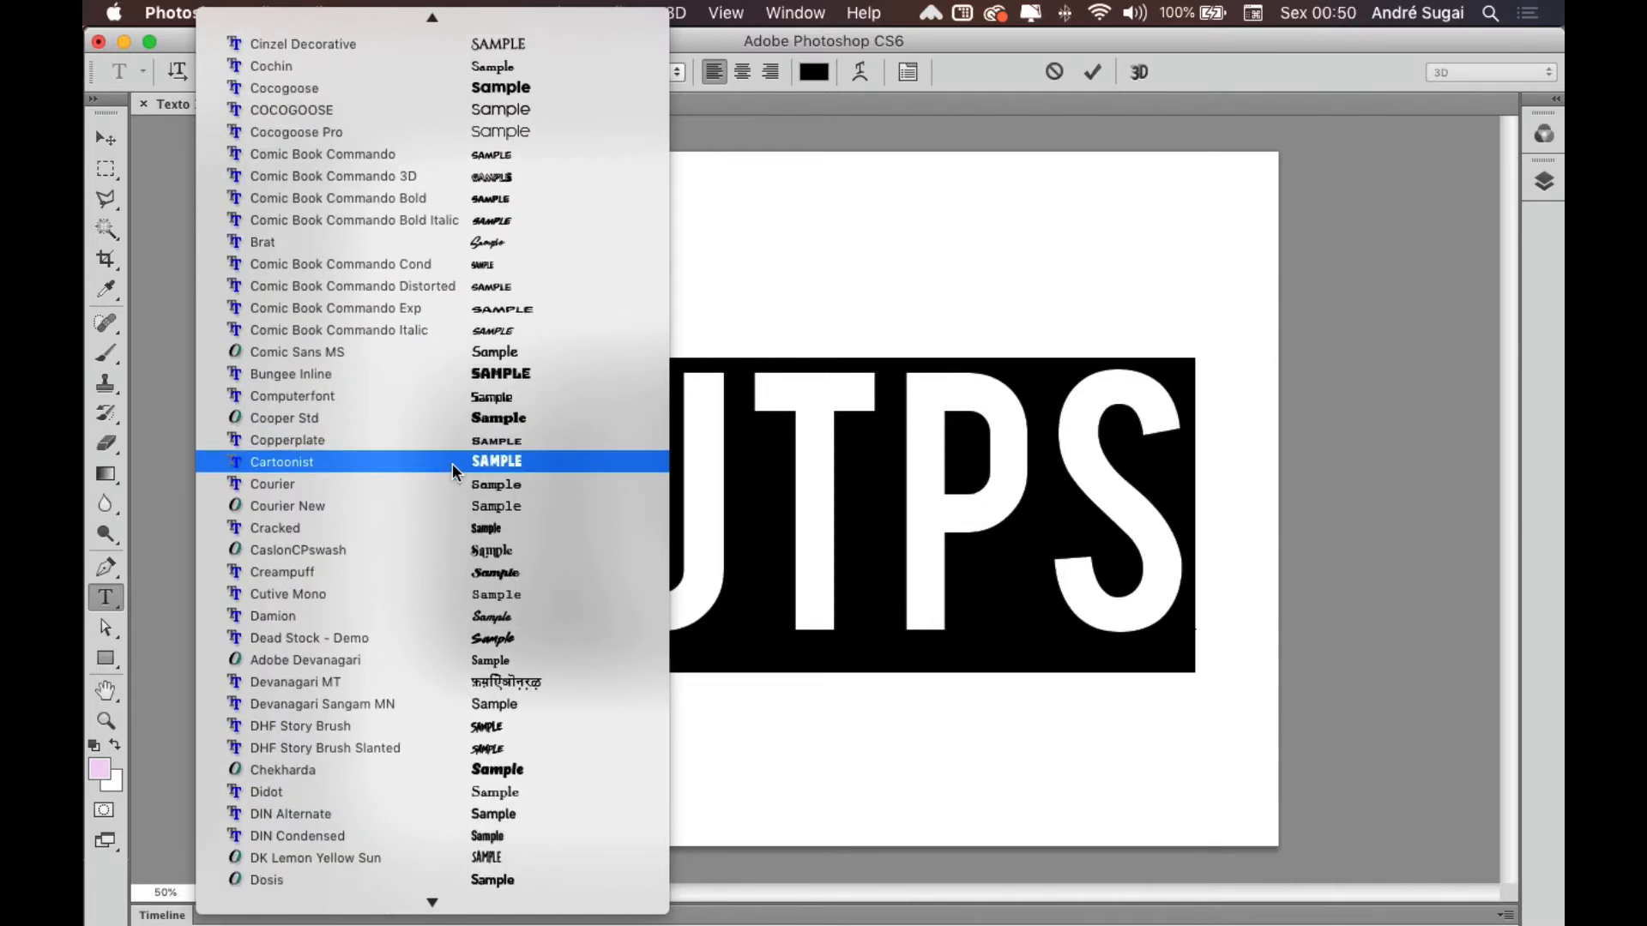
{"action": "scroll", "coordinate": [451, 464], "scroll_direction": "down", "scroll_amount": 2}
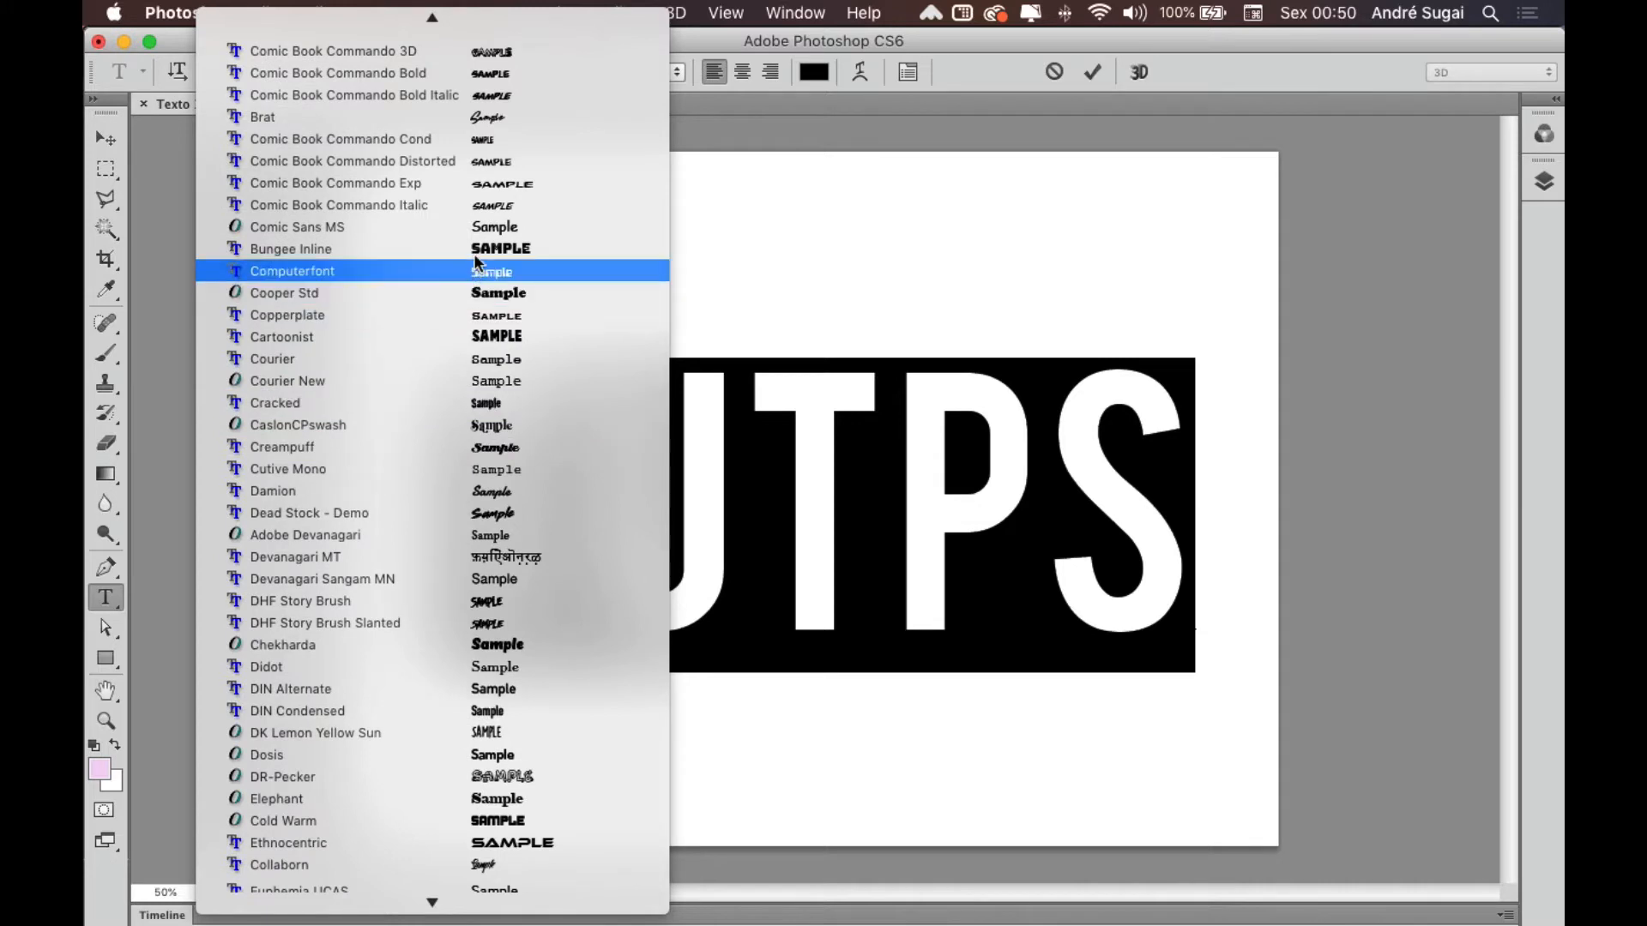
{"action": "left_click", "coordinate": [474, 249]}
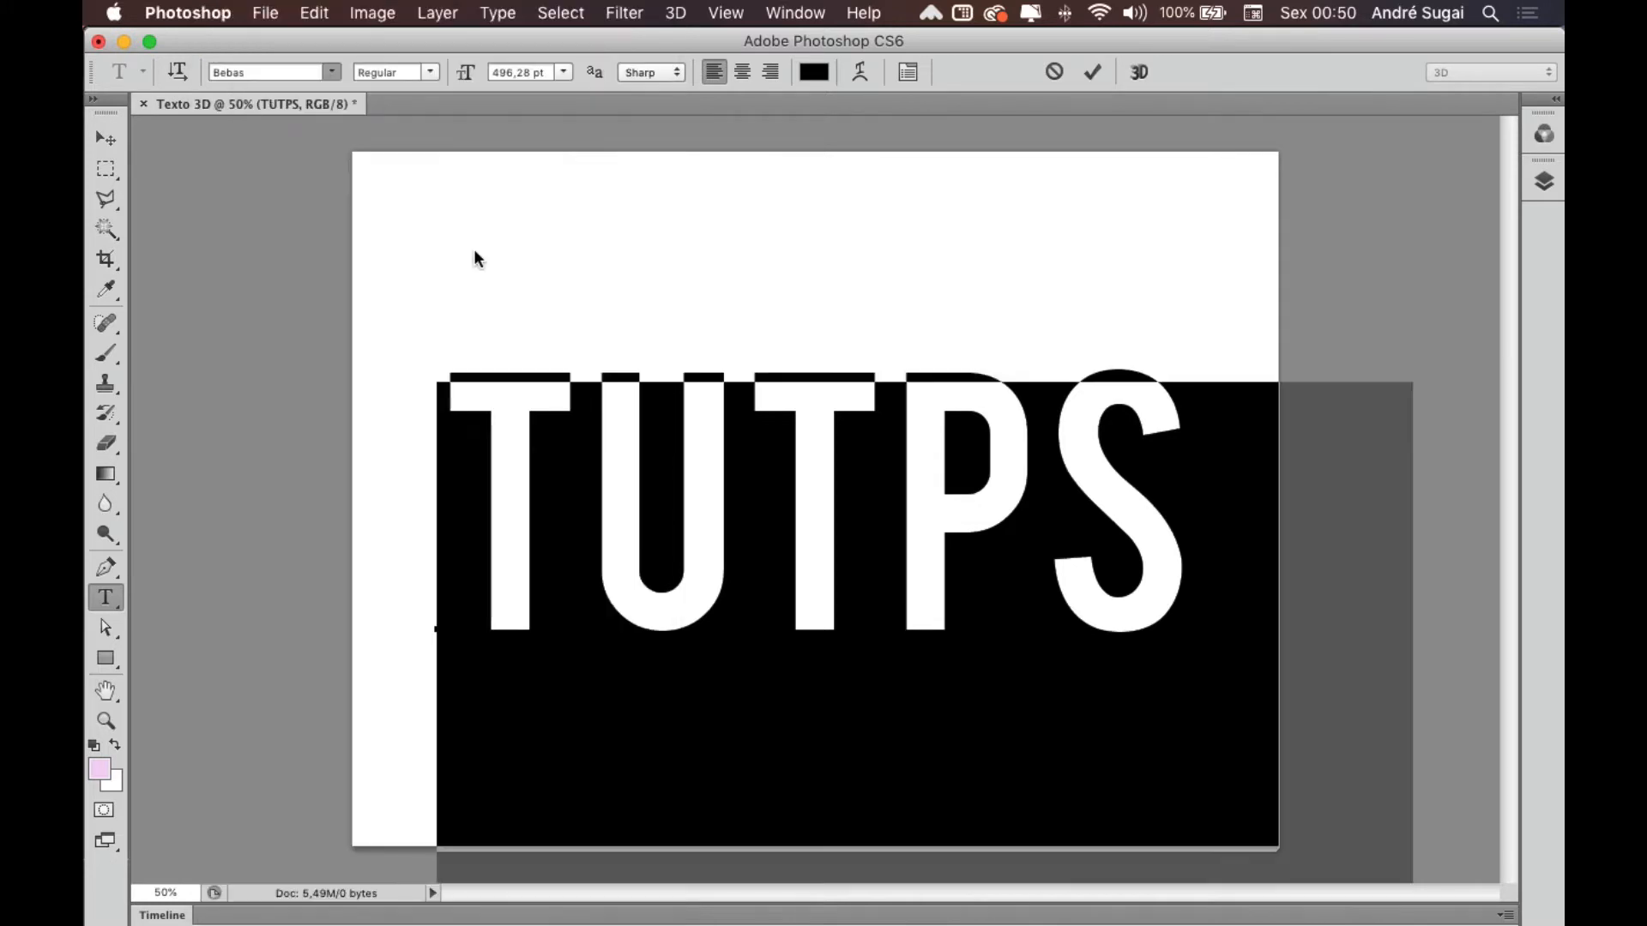
Step: Scale the TUTPS text down proportionally until it fits inside the canvas, and move it up
{"action": "left_click", "coordinate": [105, 137]}
{"action": "key", "text": "super+t"}
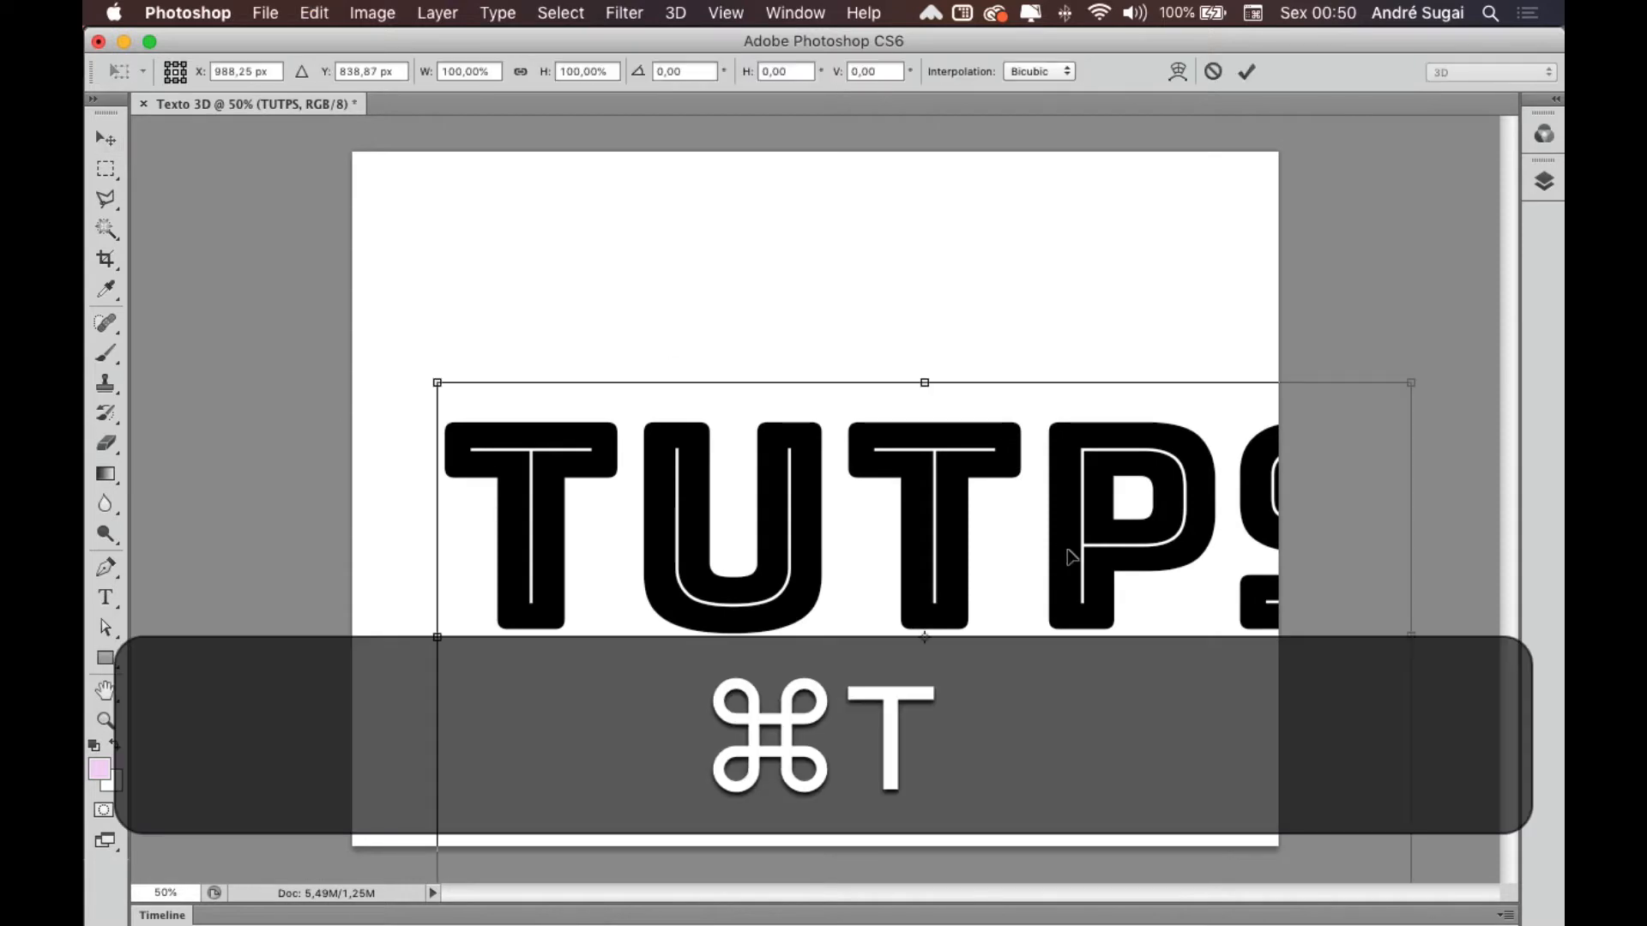
{"action": "left_click_drag", "start_coordinate": [1413, 386], "coordinate": [1194, 495]}
{"action": "left_click_drag", "start_coordinate": [1064, 504], "coordinate": [1070, 459]}
{"action": "key", "text": "shift+Return"}
Step: Center the resized TUTPS text on the canvas both vertically and horizontally, and deselect
{"action": "key", "text": "super+a"}
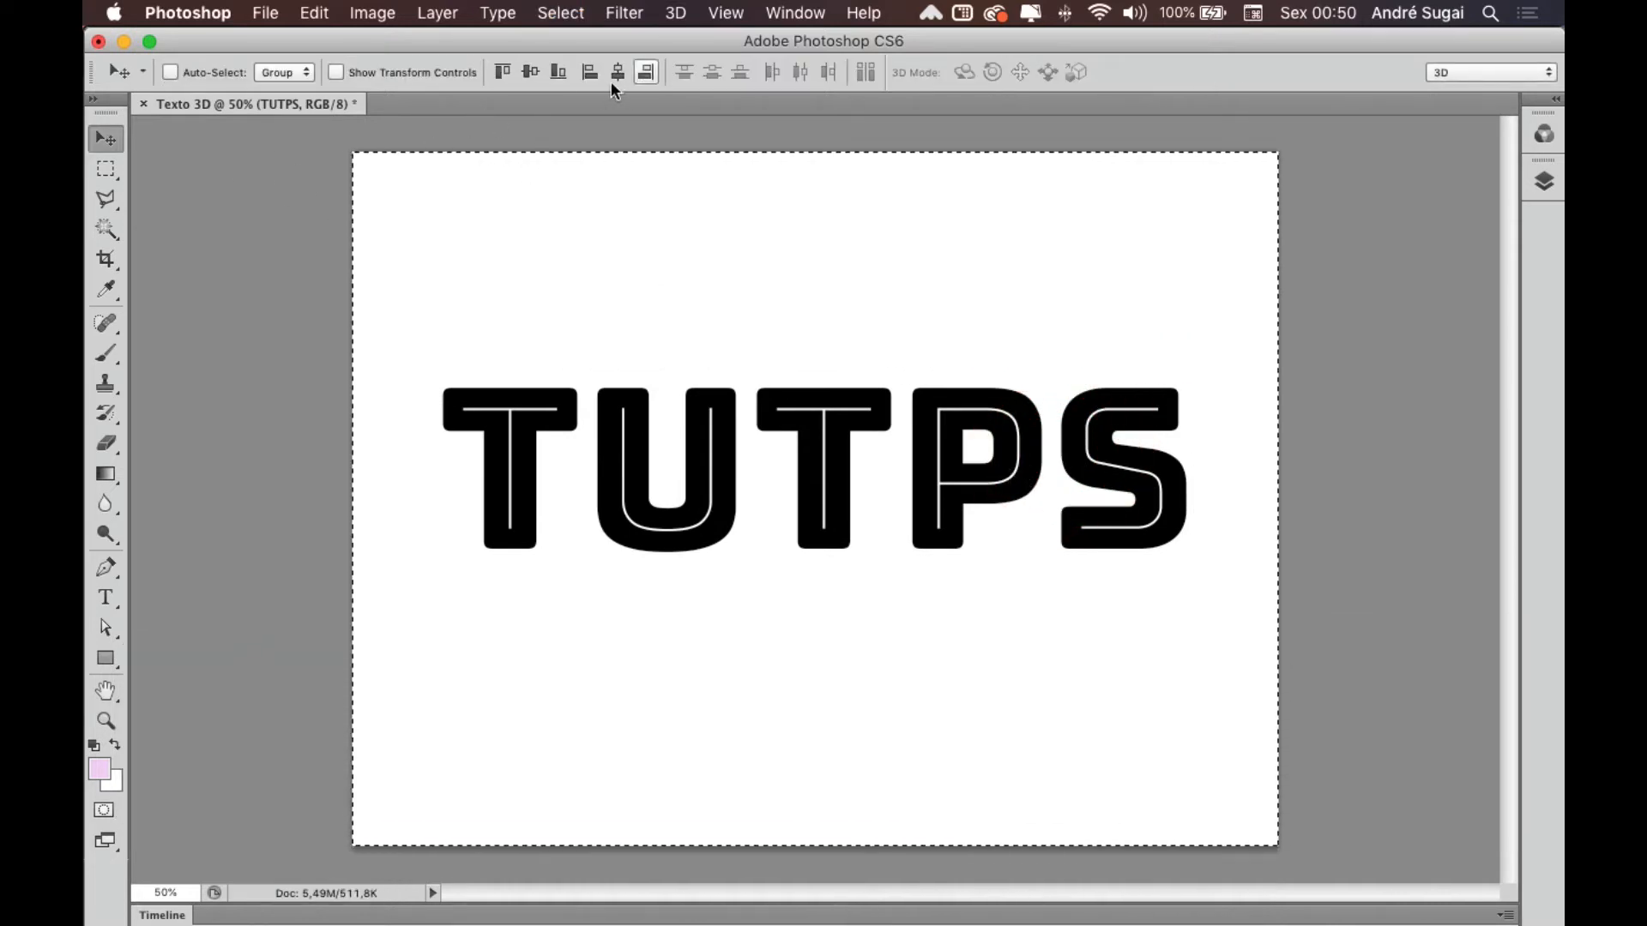
{"action": "left_click", "coordinate": [530, 72]}
{"action": "left_click", "coordinate": [619, 73]}
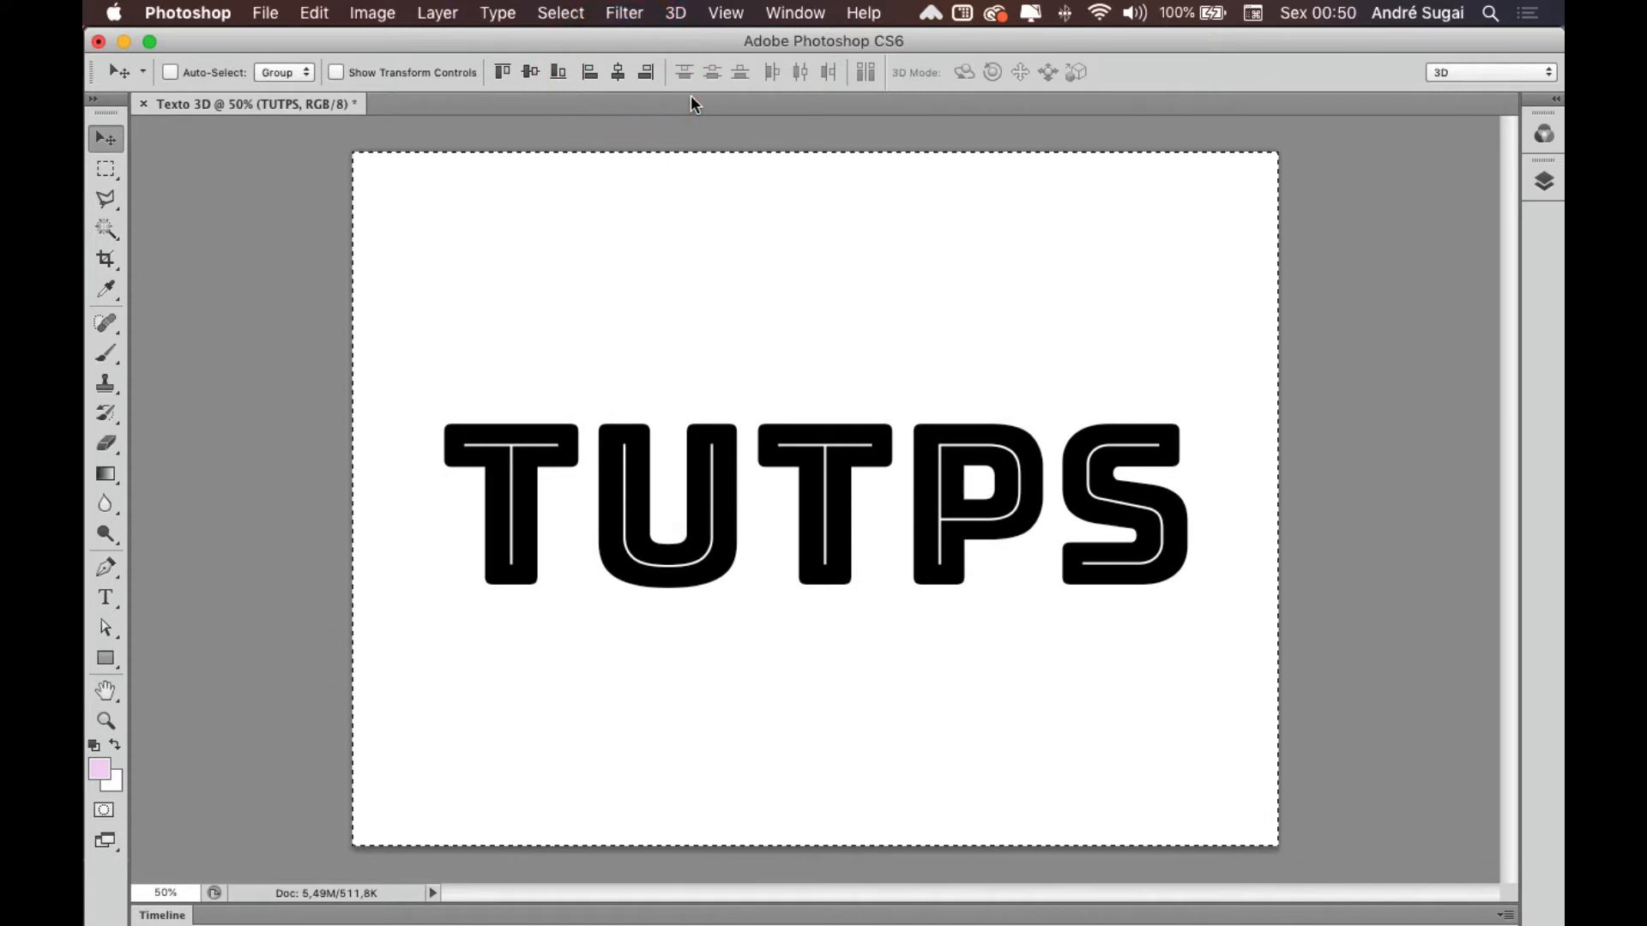
{"action": "key", "text": "super+d"}
Step: Change the color of the entire TUTPS text to dark gray #5d5c5c and return to the Move tool
{"action": "left_click", "coordinate": [108, 600]}
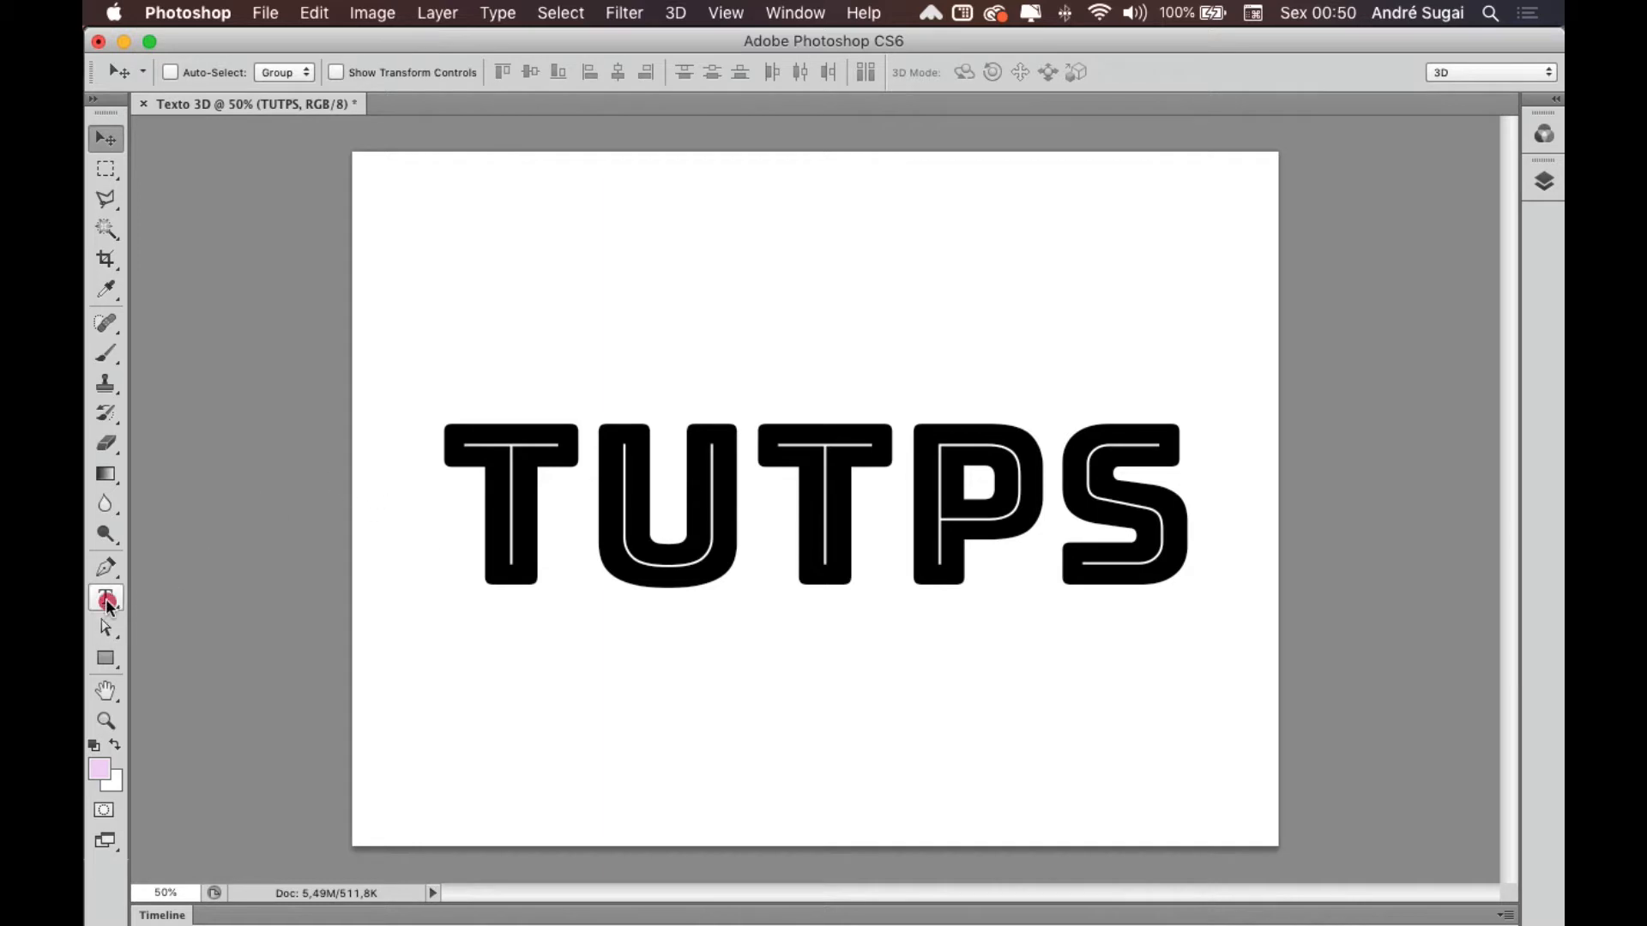
{"action": "left_click_drag", "start_coordinate": [471, 467], "coordinate": [1205, 503]}
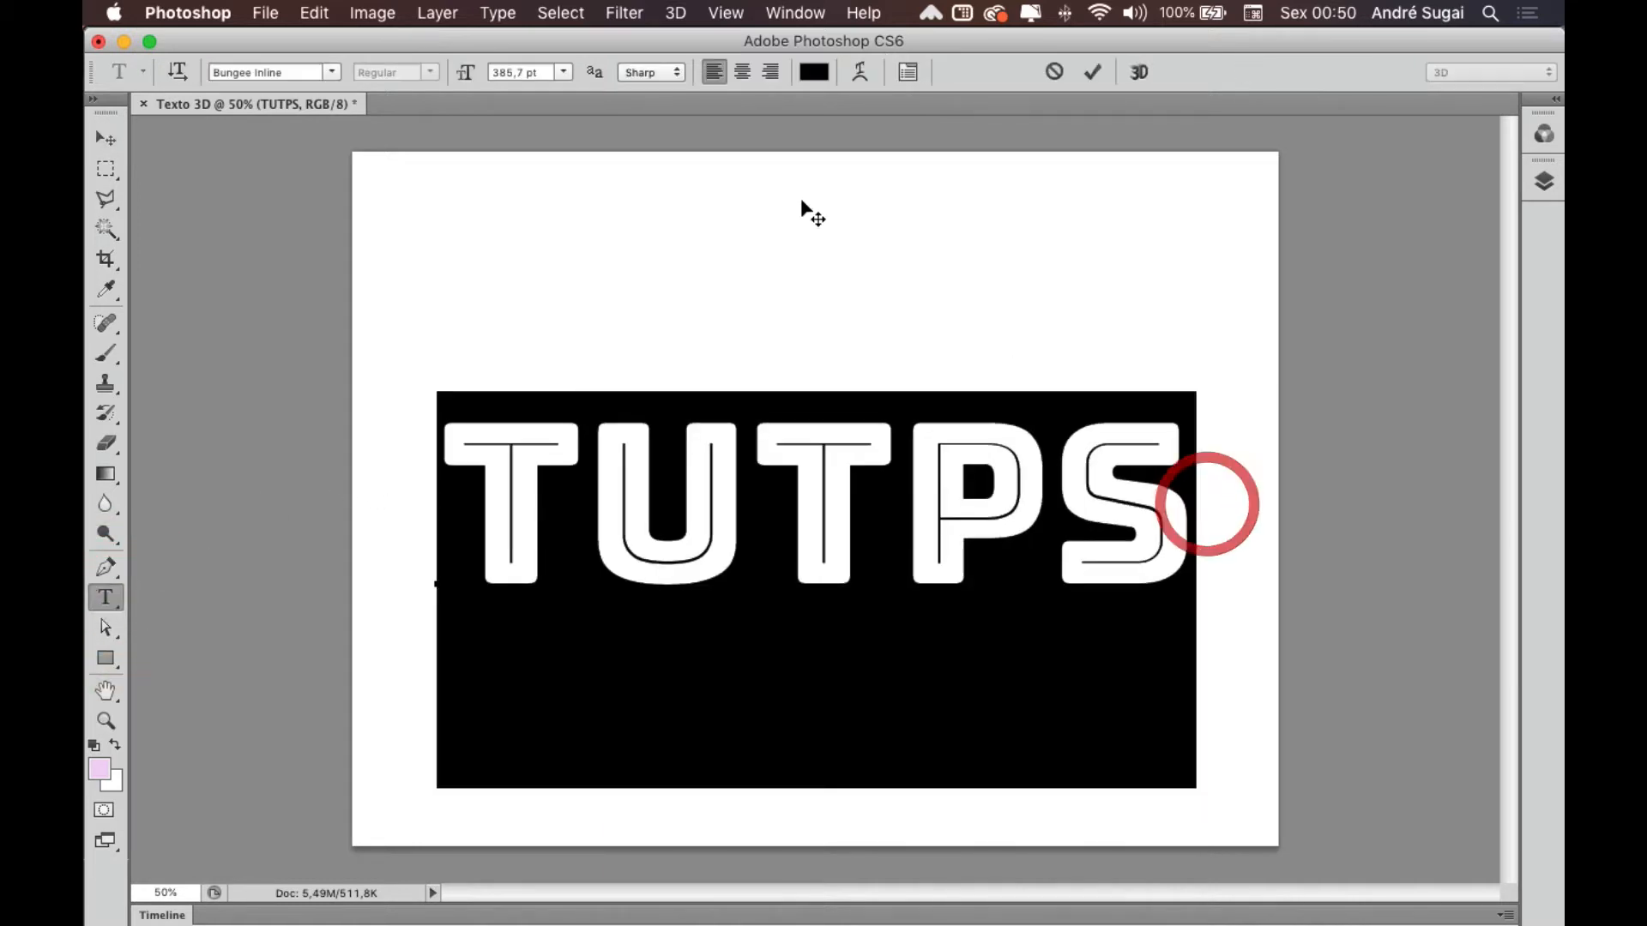
{"action": "left_click", "coordinate": [814, 72]}
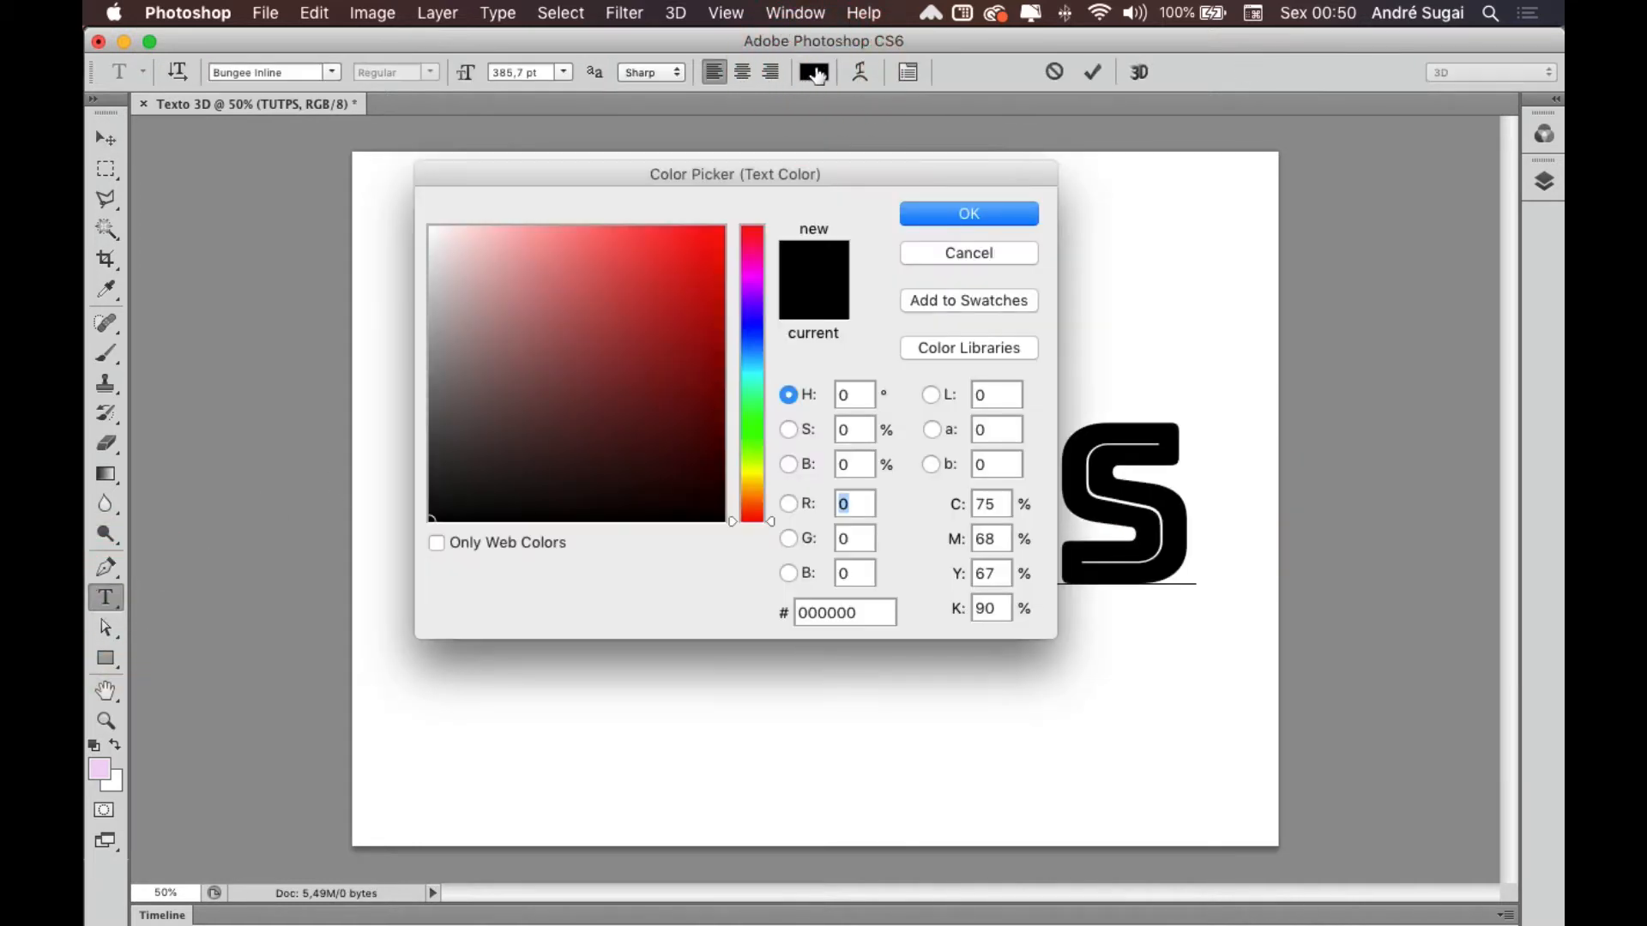
{"action": "left_click", "coordinate": [447, 466]}
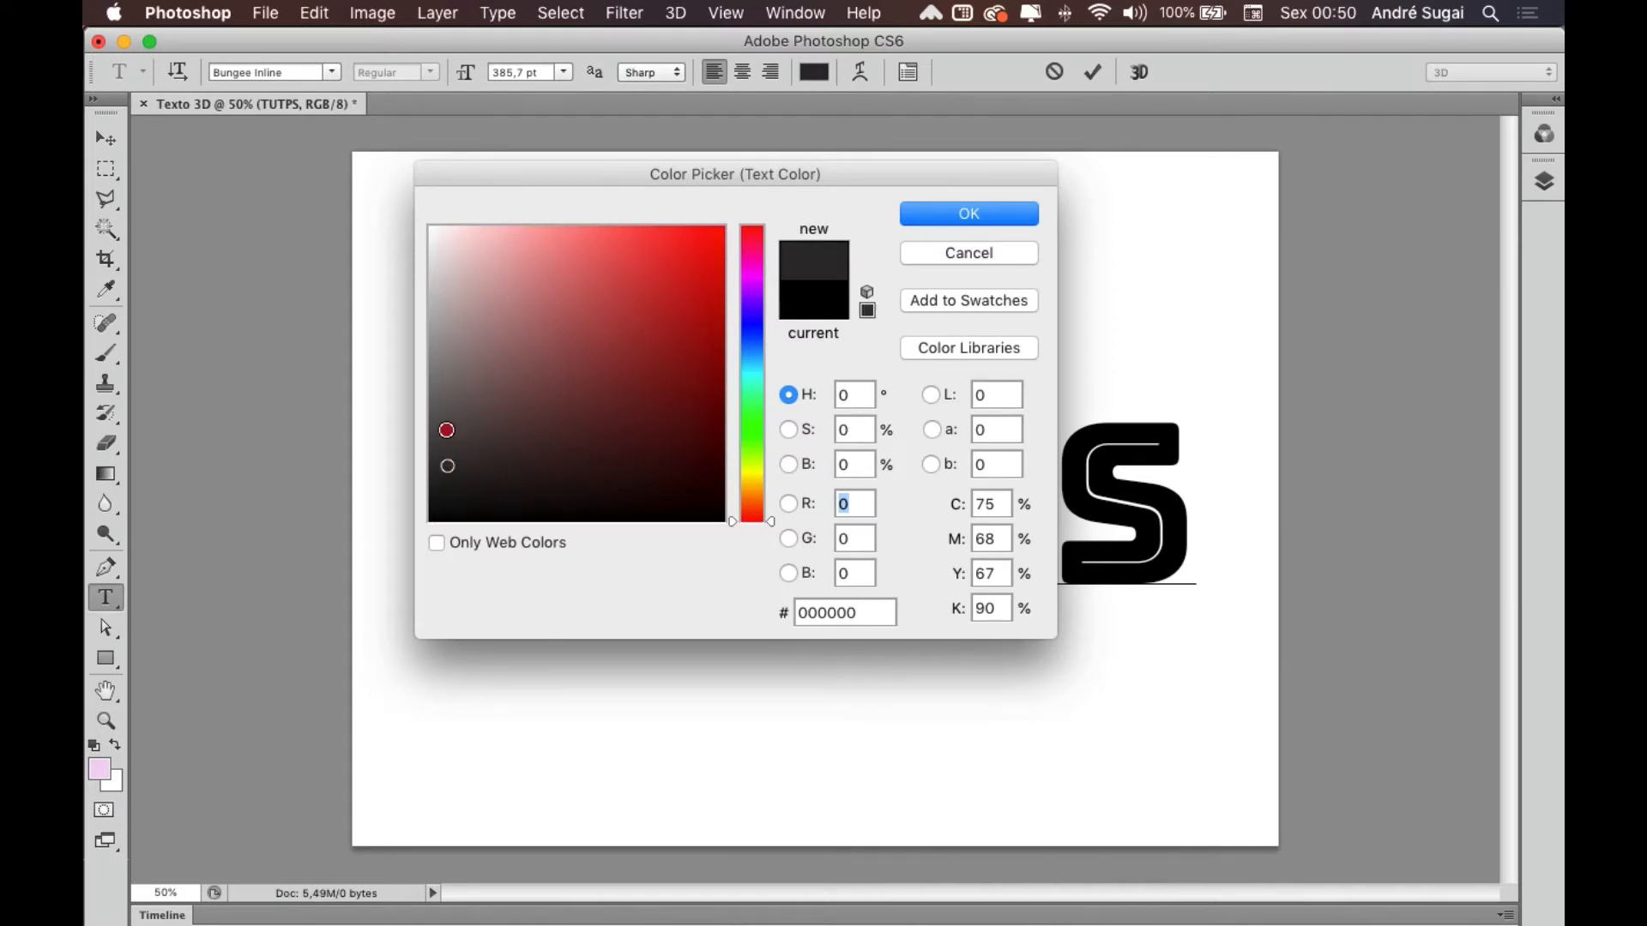
{"action": "mouse_move", "coordinate": [447, 430]}
{"action": "left_mouse_down"}
{"action": "mouse_move", "coordinate": [434, 409]}
{"action": "mouse_move", "coordinate": [423, 423]}
{"action": "mouse_move", "coordinate": [434, 414]}
{"action": "left_mouse_up"}
{"action": "left_click", "coordinate": [970, 215]}
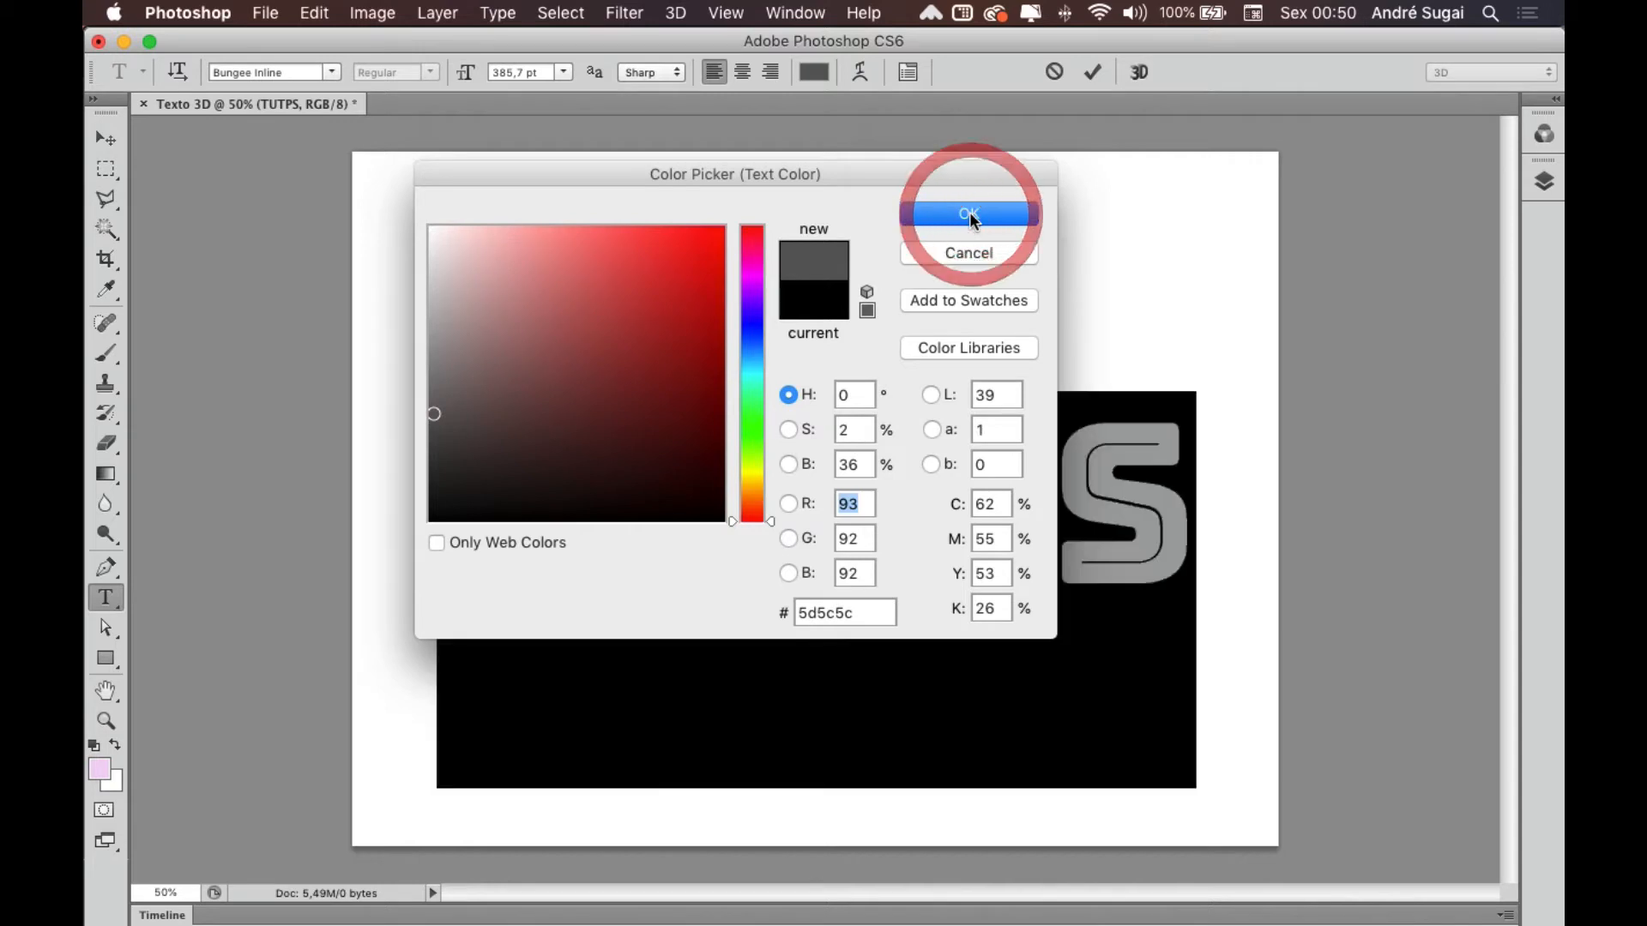
{"action": "left_click", "coordinate": [117, 141]}
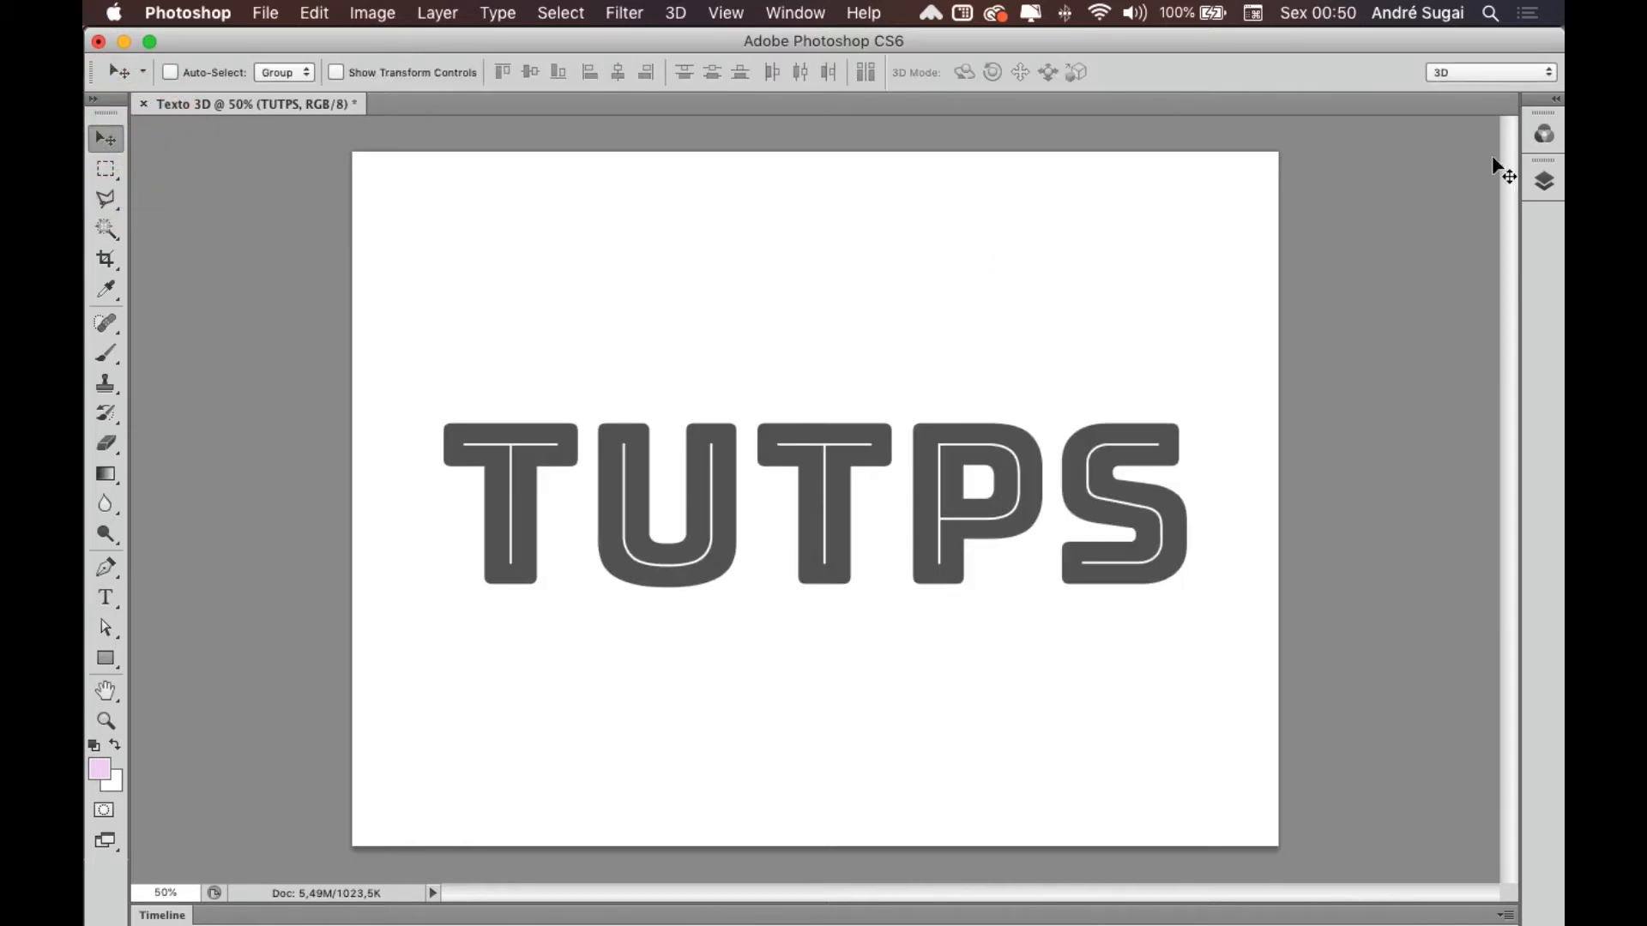
Step: Show the layer list and create a new 3D extrusion from the selected TUTPS text layer
{"action": "left_click", "coordinate": [1541, 184]}
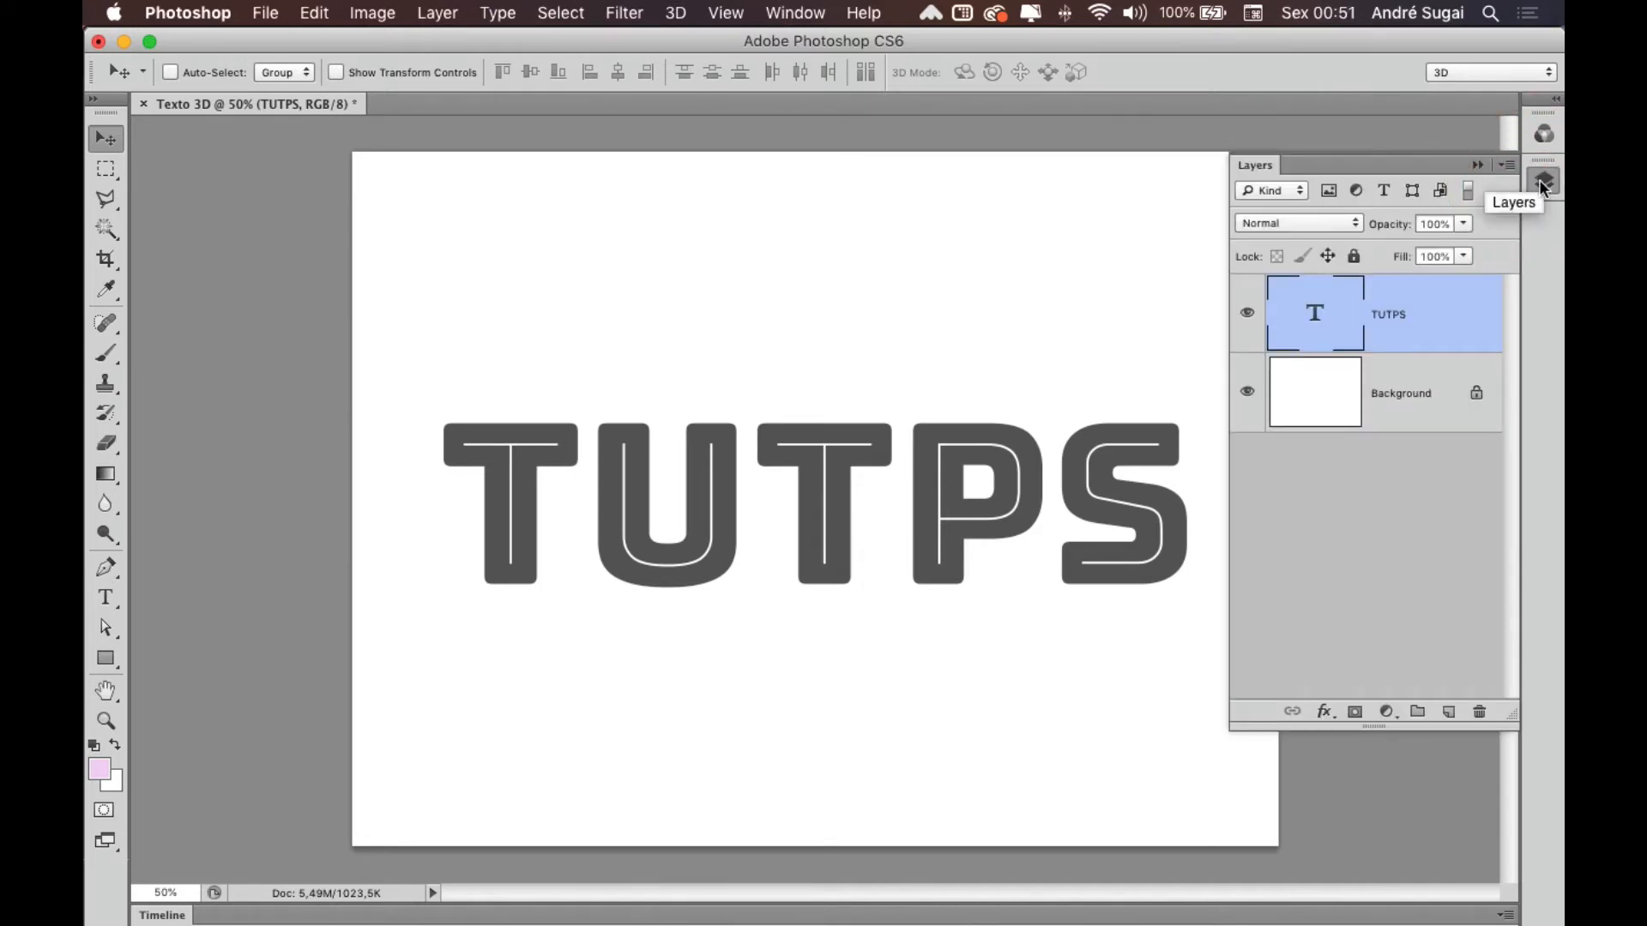
{"action": "left_click", "coordinate": [796, 12]}
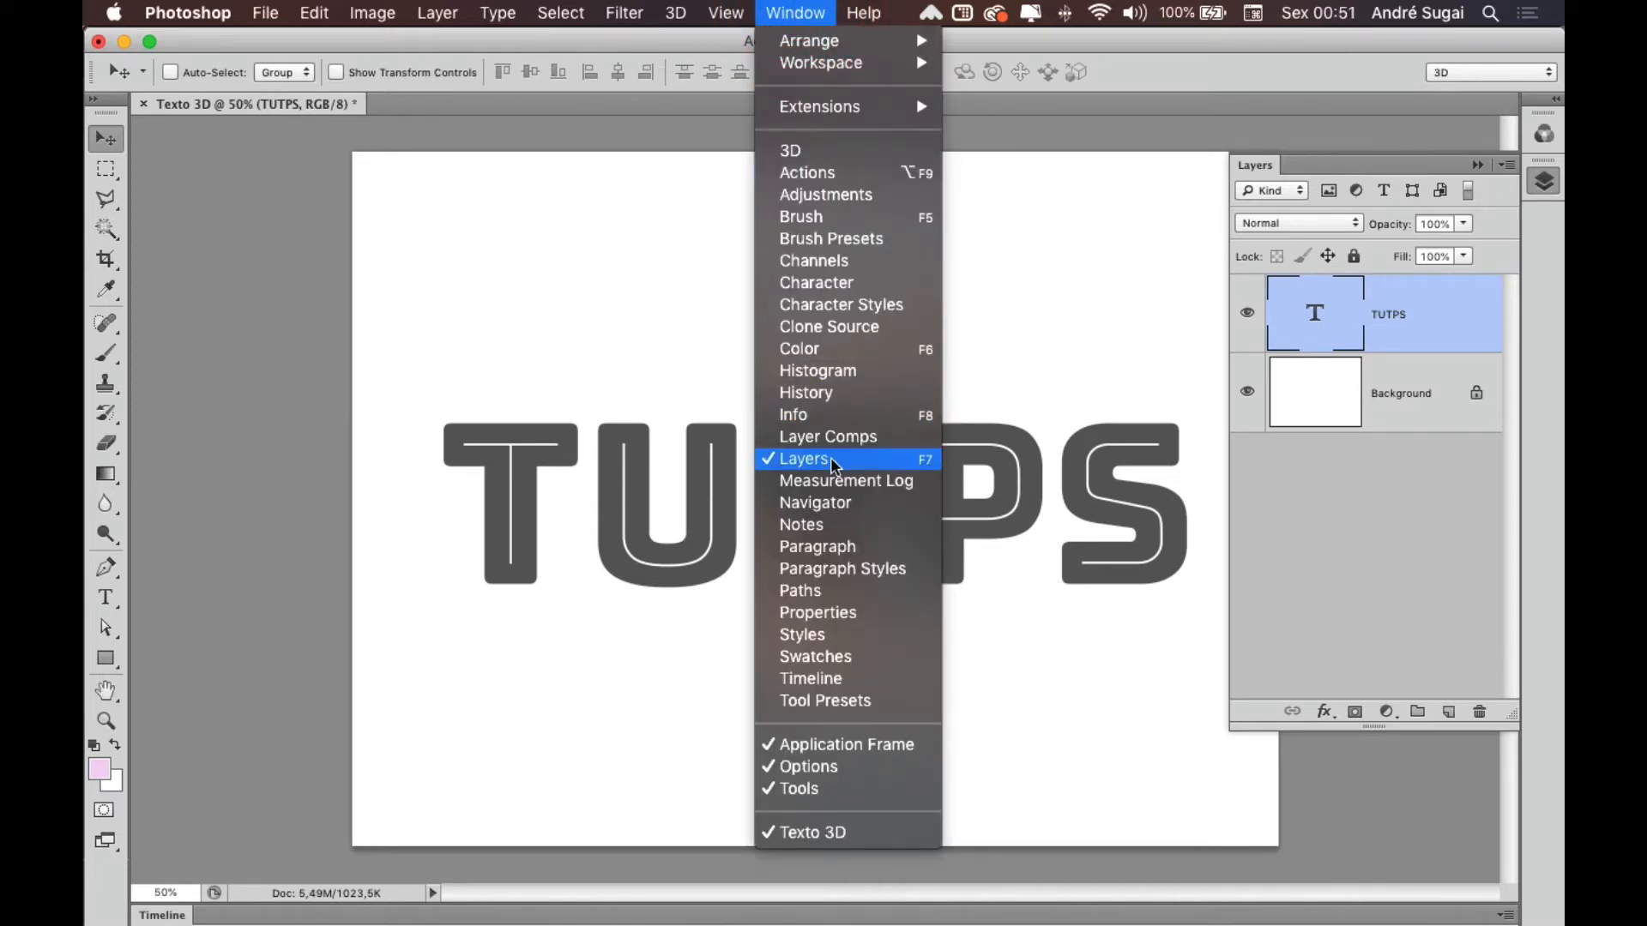
{"action": "left_click", "coordinate": [1464, 481]}
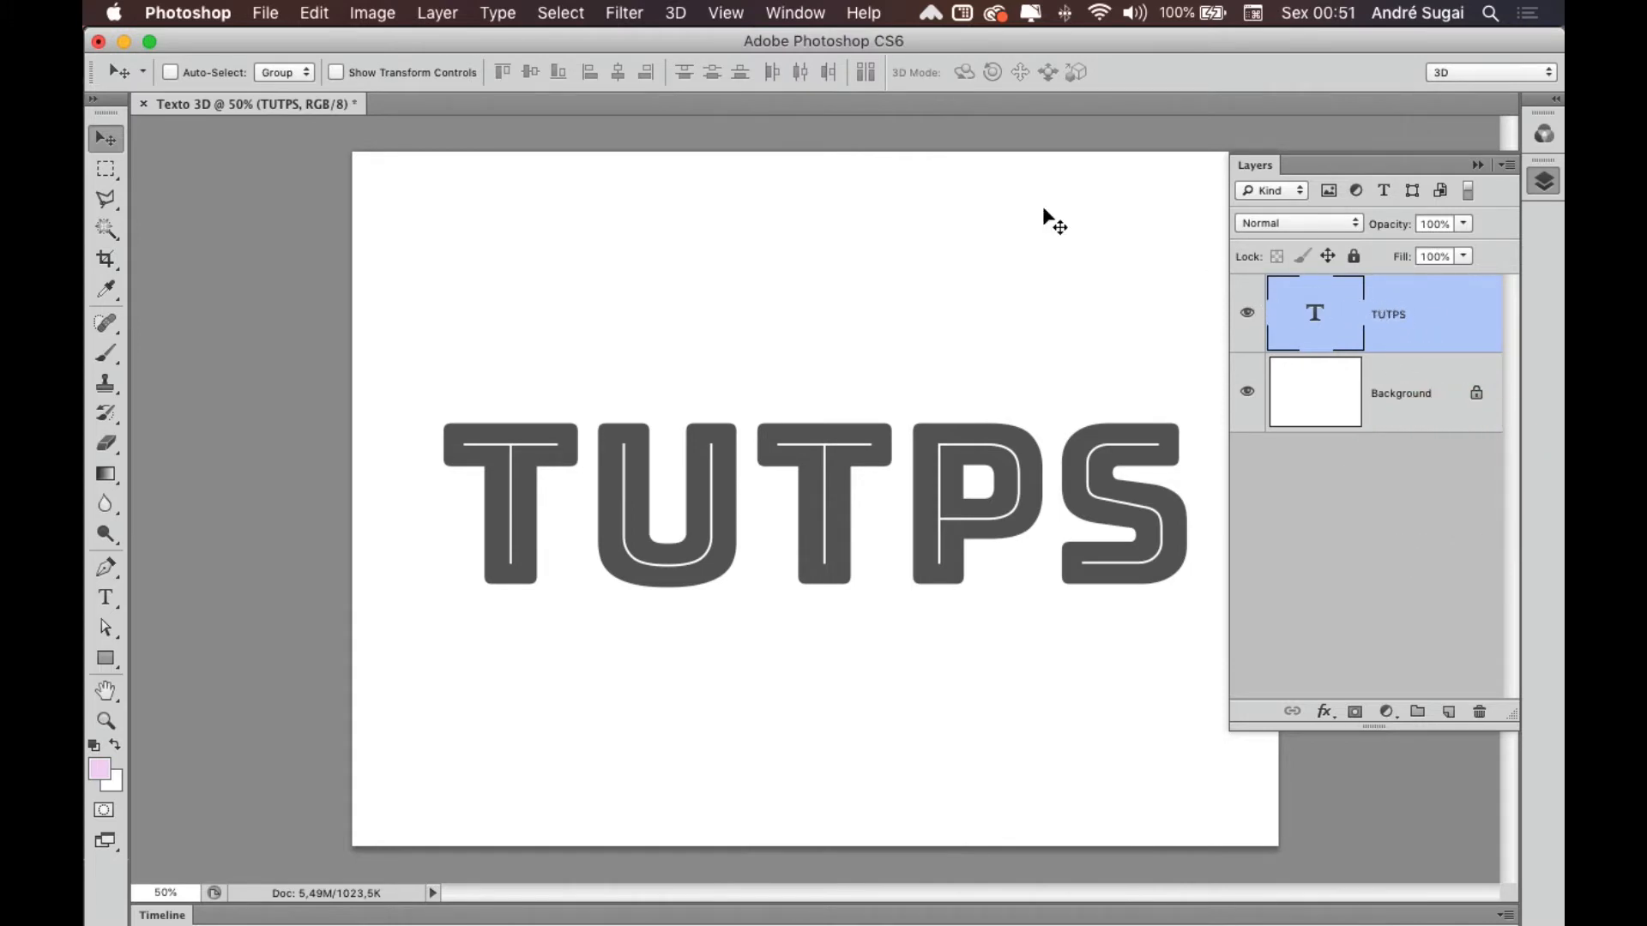
{"action": "left_click", "coordinate": [676, 13]}
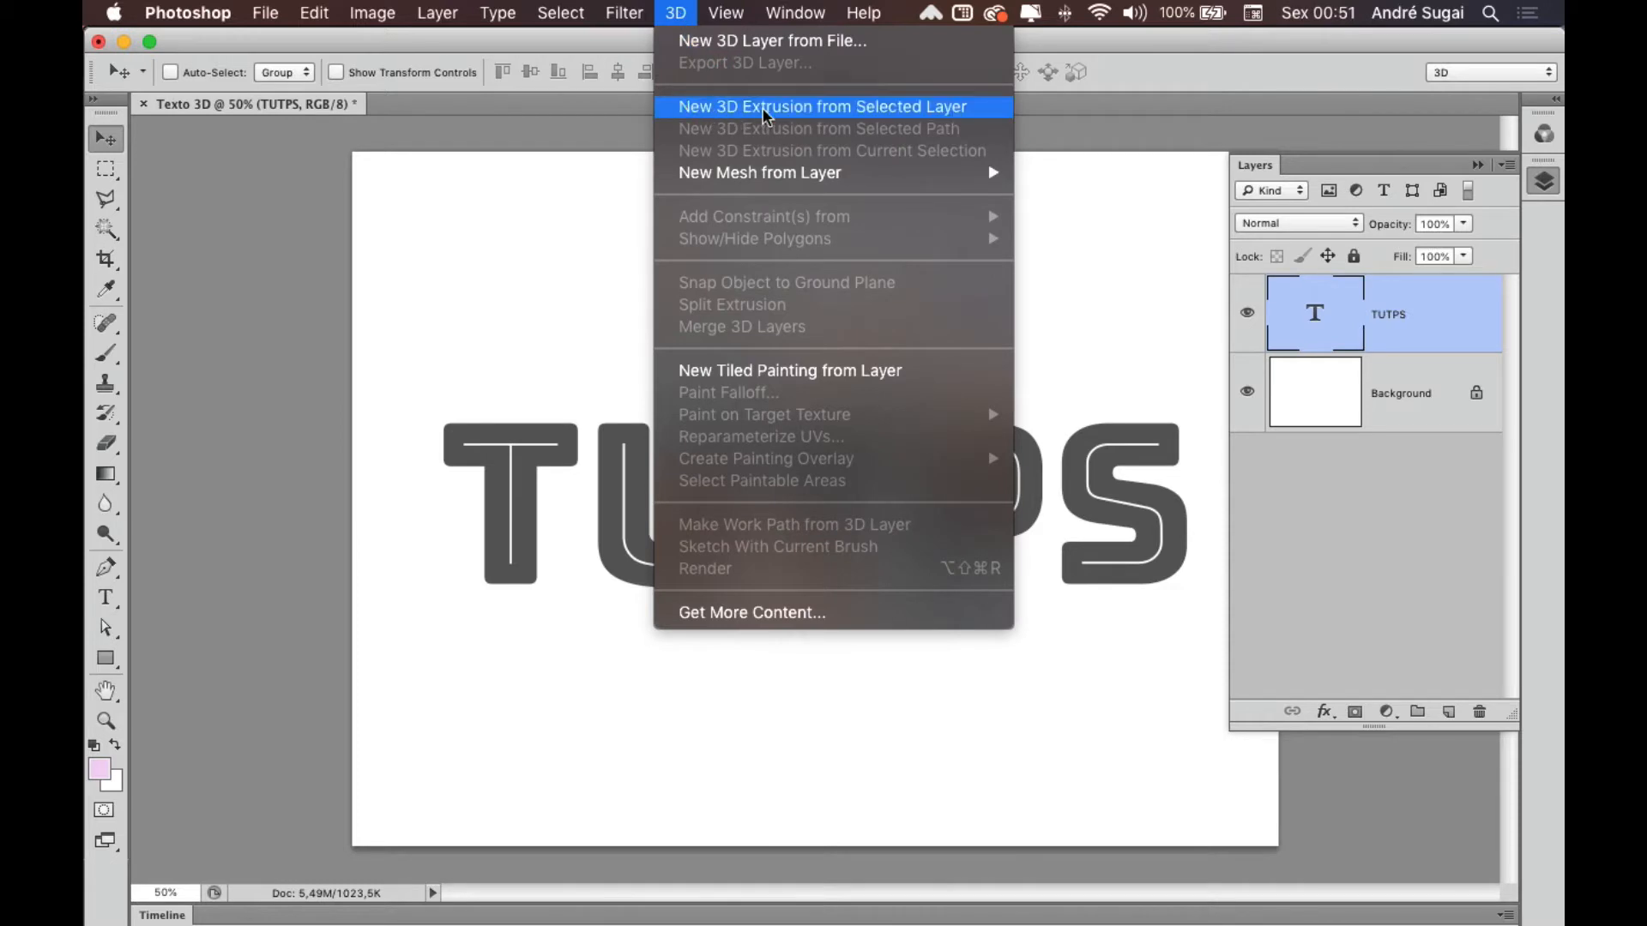
{"action": "left_click", "coordinate": [884, 116]}
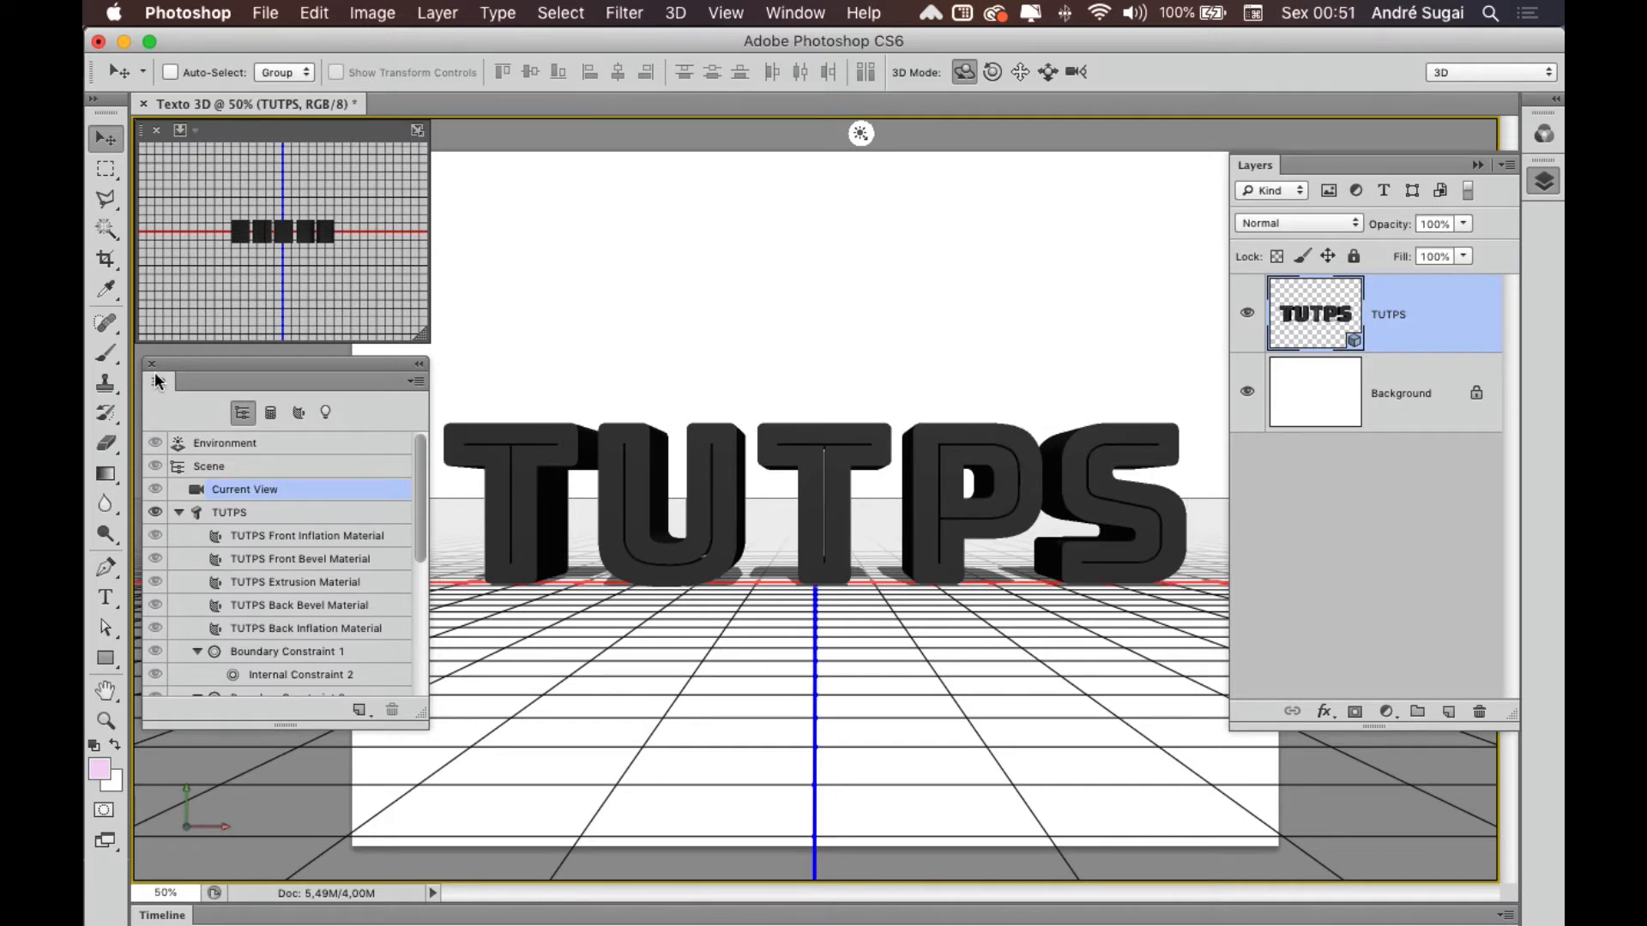
Step: Bring back the closed 3D scene list, and display the Properties settings clear of the 3D text
{"action": "left_click_drag", "start_coordinate": [156, 383], "coordinate": [172, 390]}
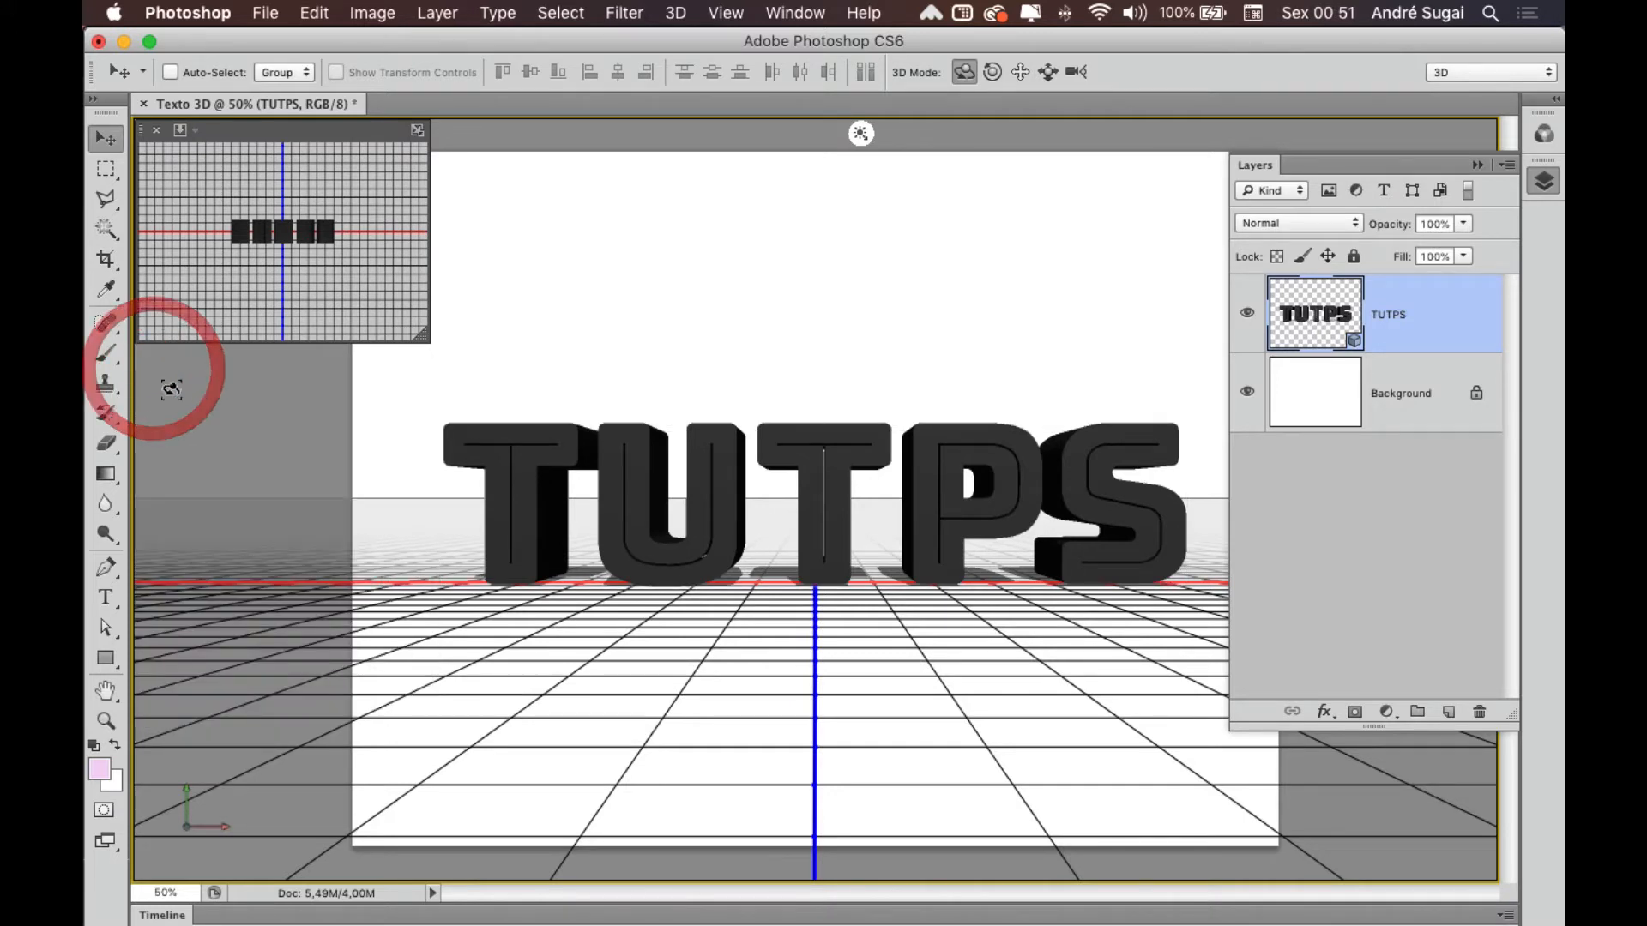
{"action": "left_click", "coordinate": [768, 13]}
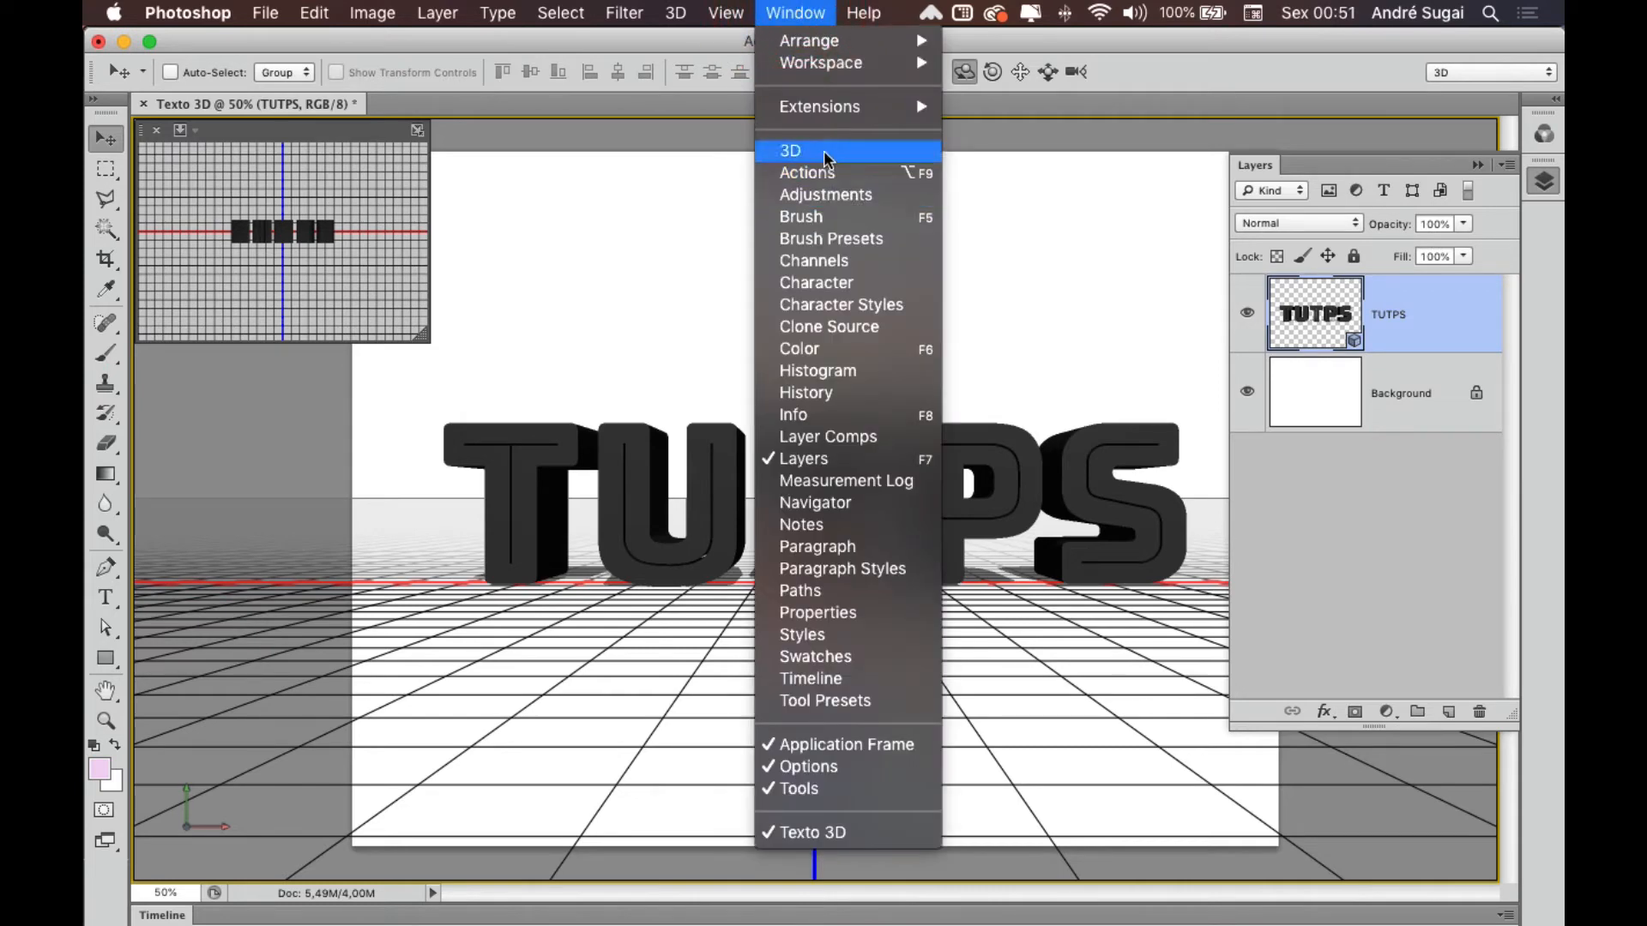
{"action": "left_click", "coordinate": [798, 154]}
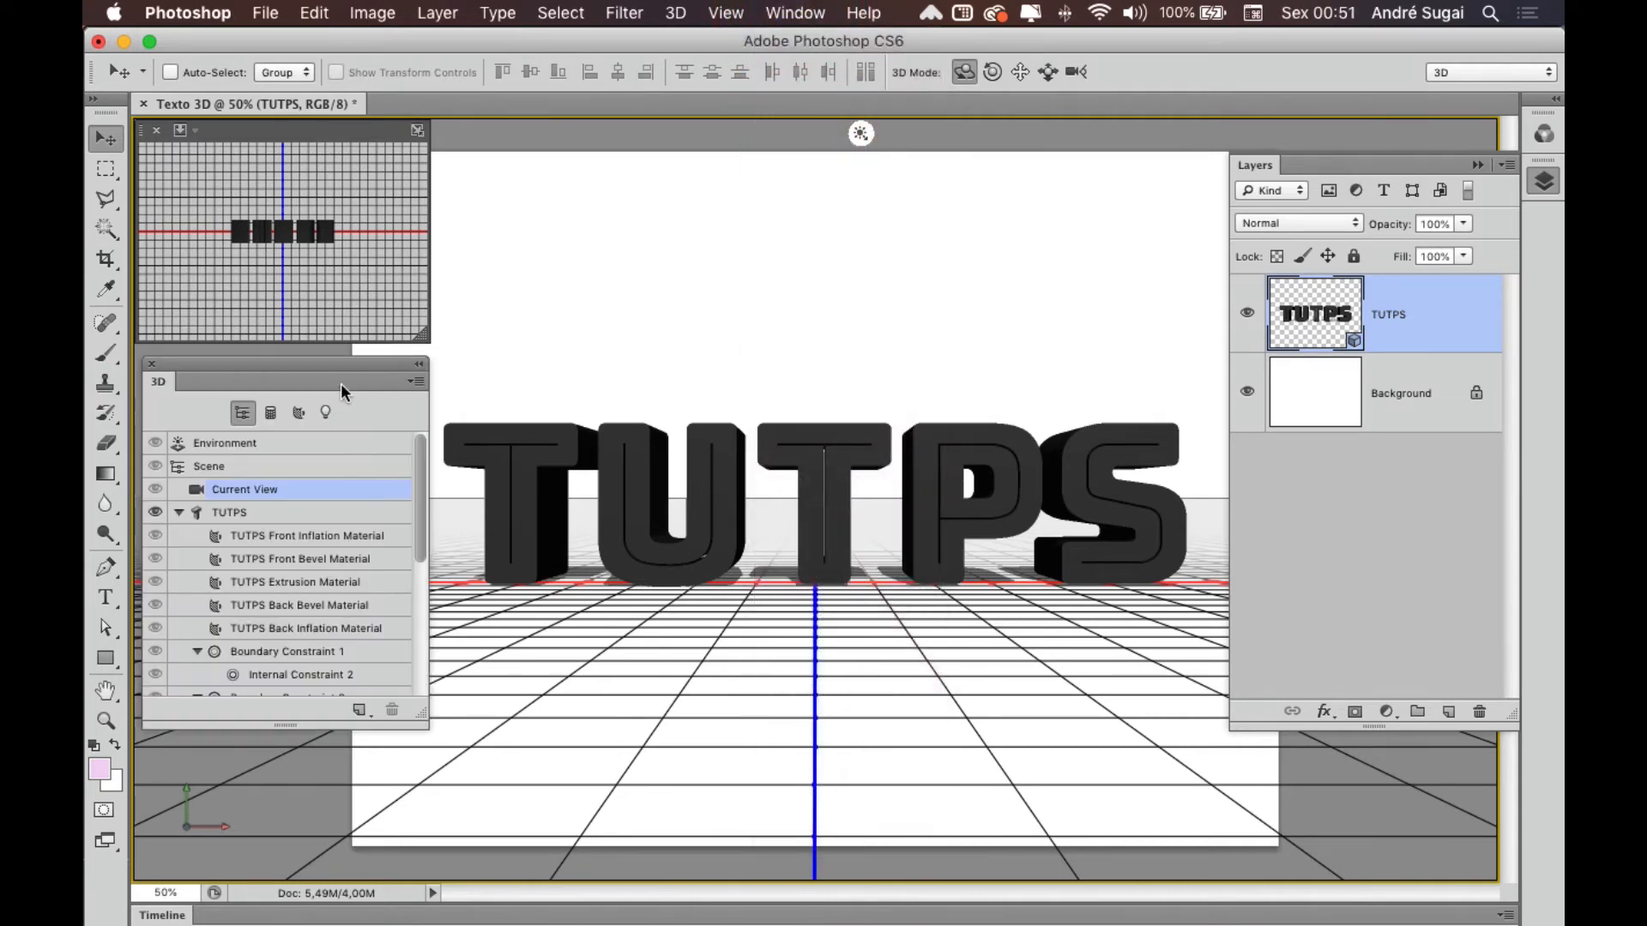
{"action": "left_click", "coordinate": [798, 12]}
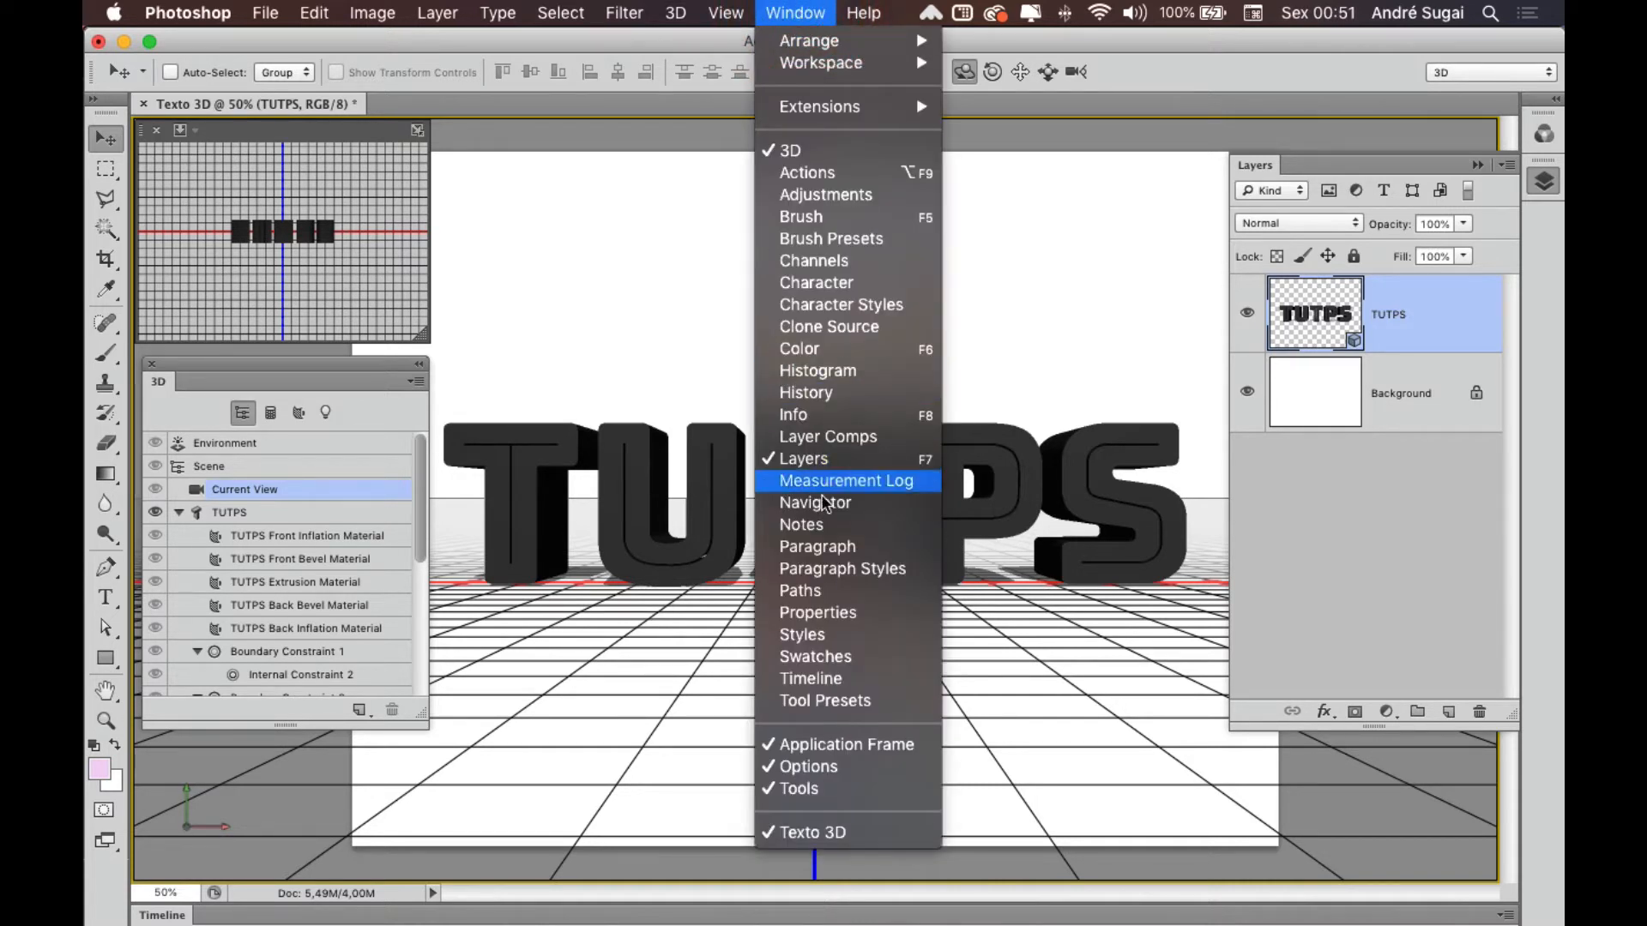
{"action": "left_click", "coordinate": [837, 614]}
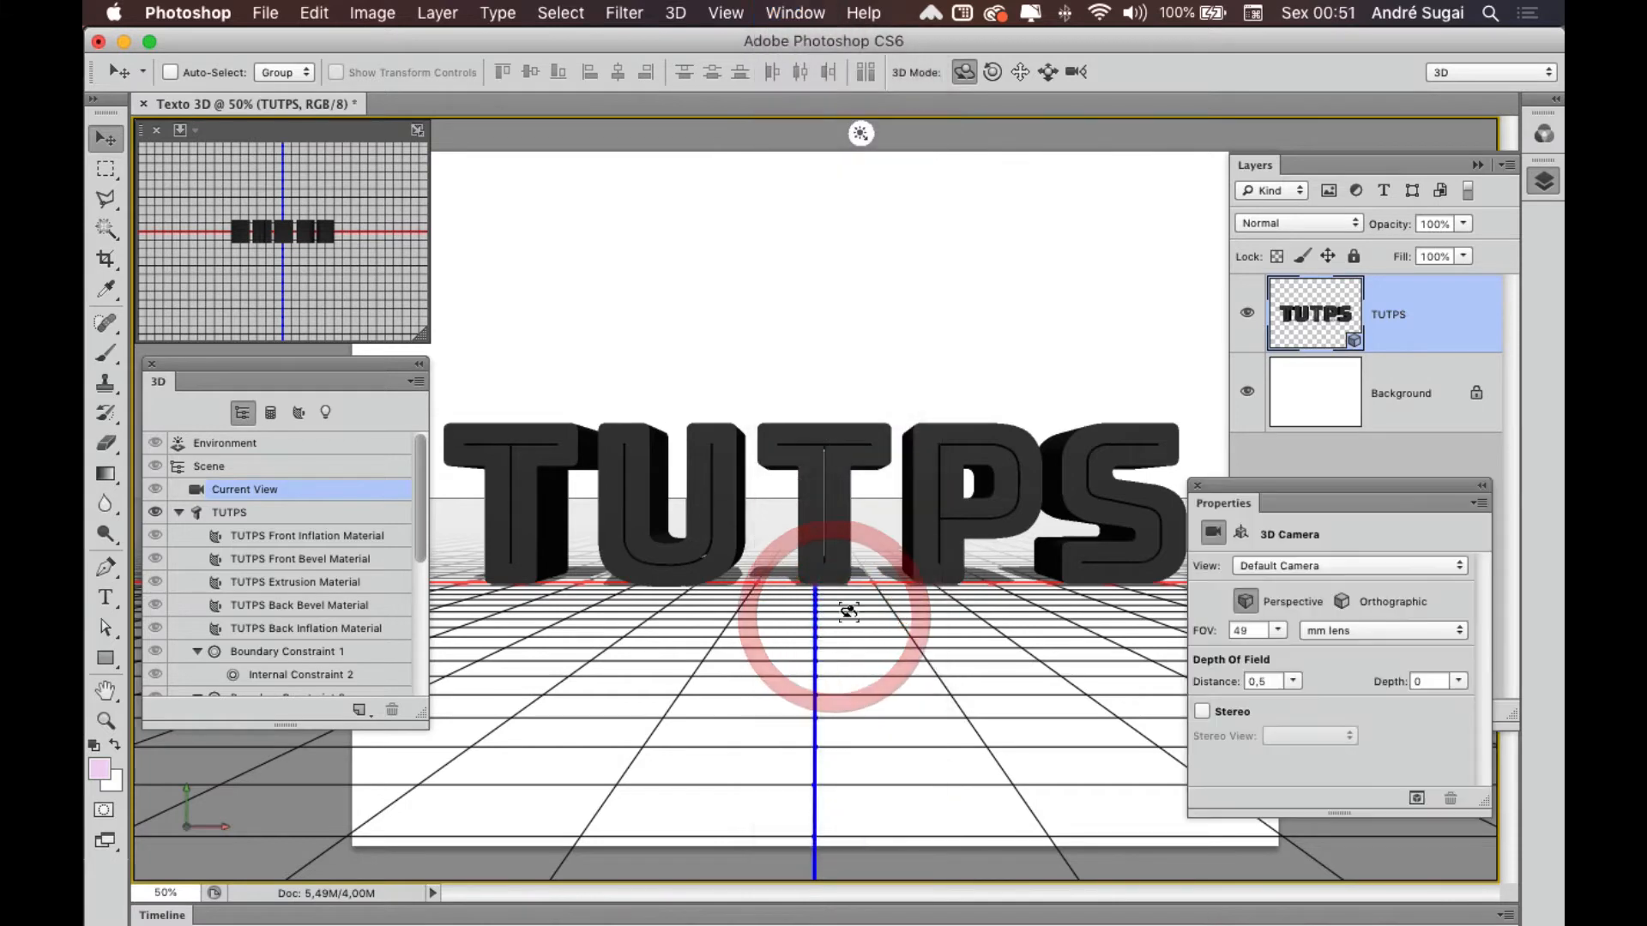
{"action": "left_click_drag", "start_coordinate": [1316, 504], "coordinate": [1341, 537]}
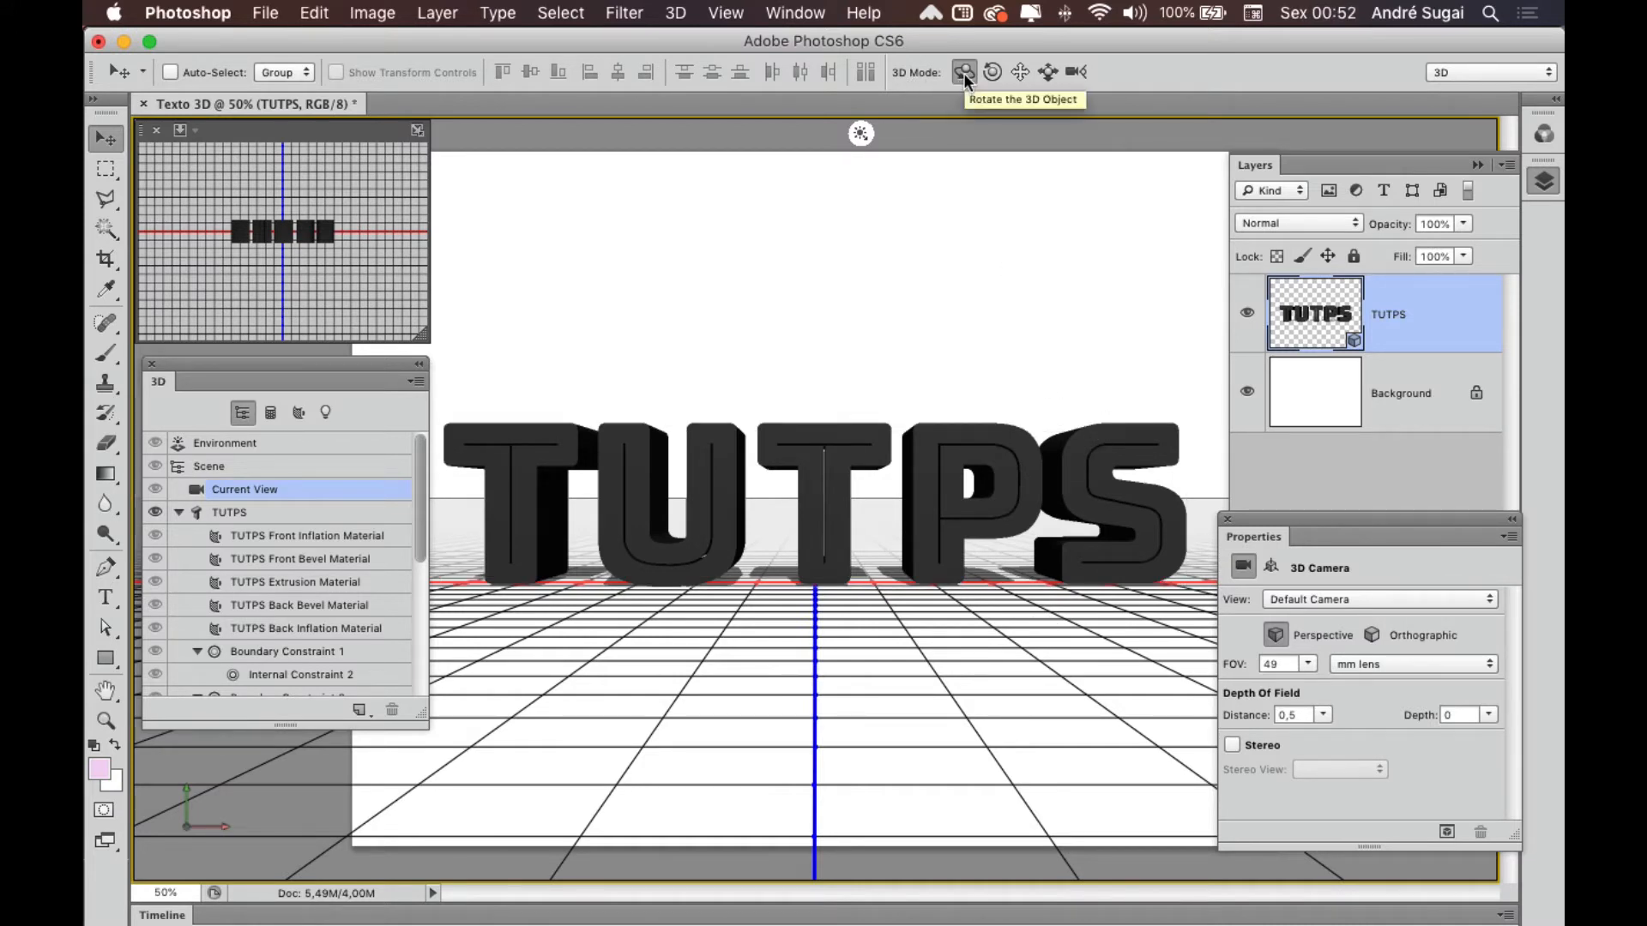
Step: Rotate the camera to an angled view from above, and set the TUTPS mesh's extrusion depth to 452
{"action": "left_click_drag", "start_coordinate": [1108, 281], "coordinate": [983, 337]}
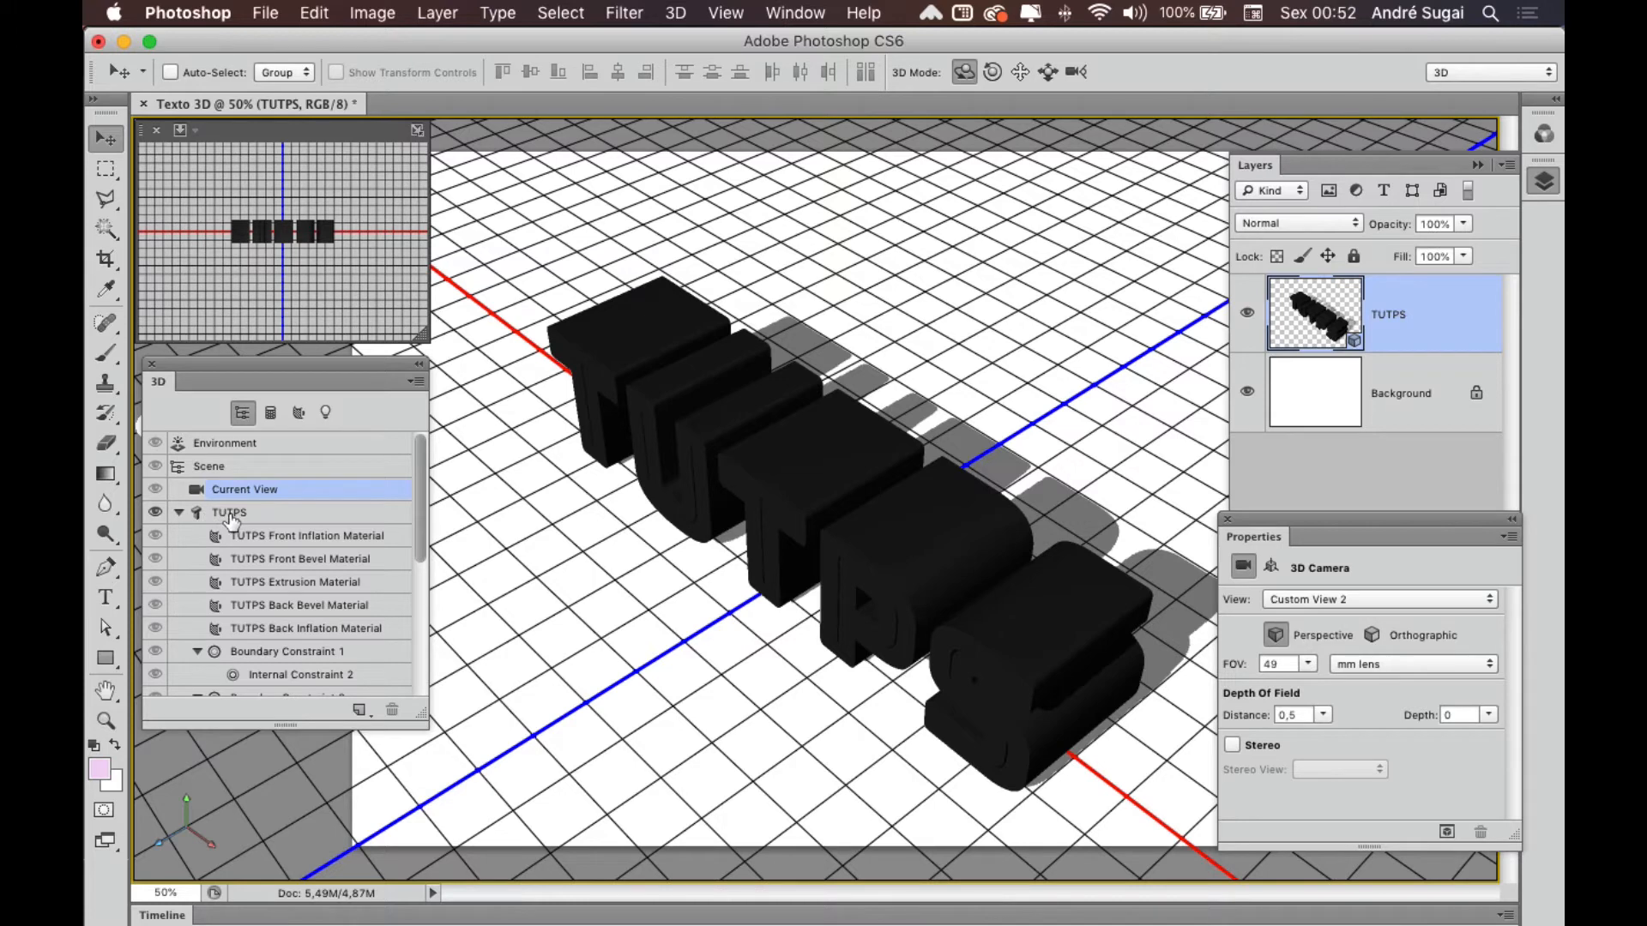
{"action": "left_click", "coordinate": [229, 513]}
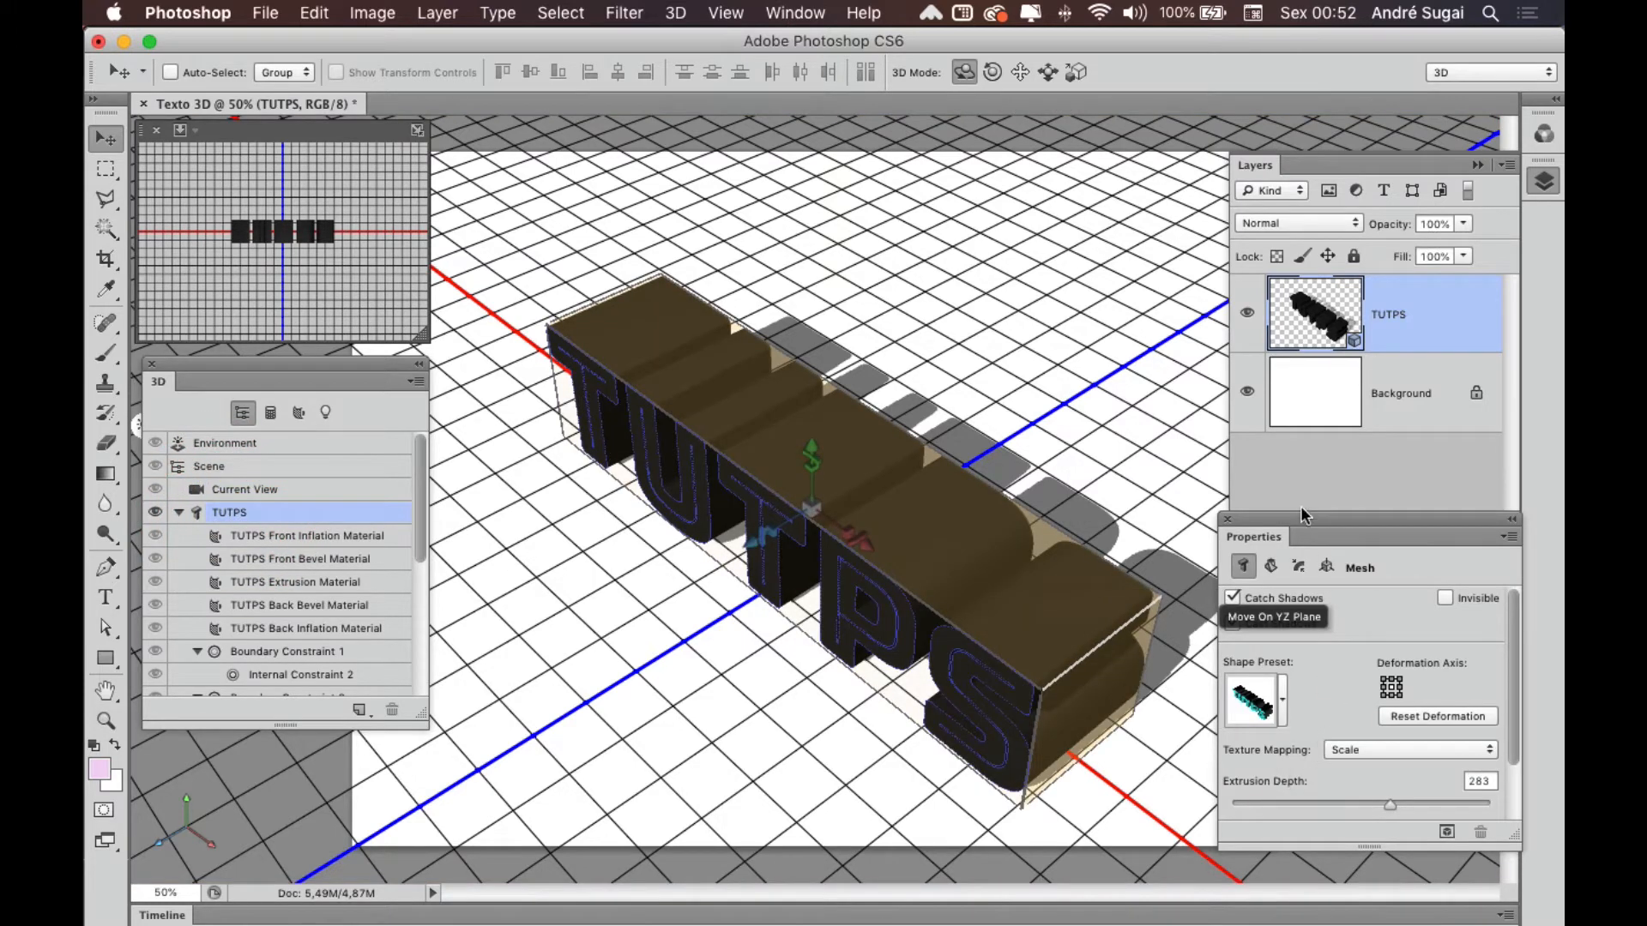
{"action": "left_click_drag", "start_coordinate": [1297, 518], "coordinate": [1261, 213]}
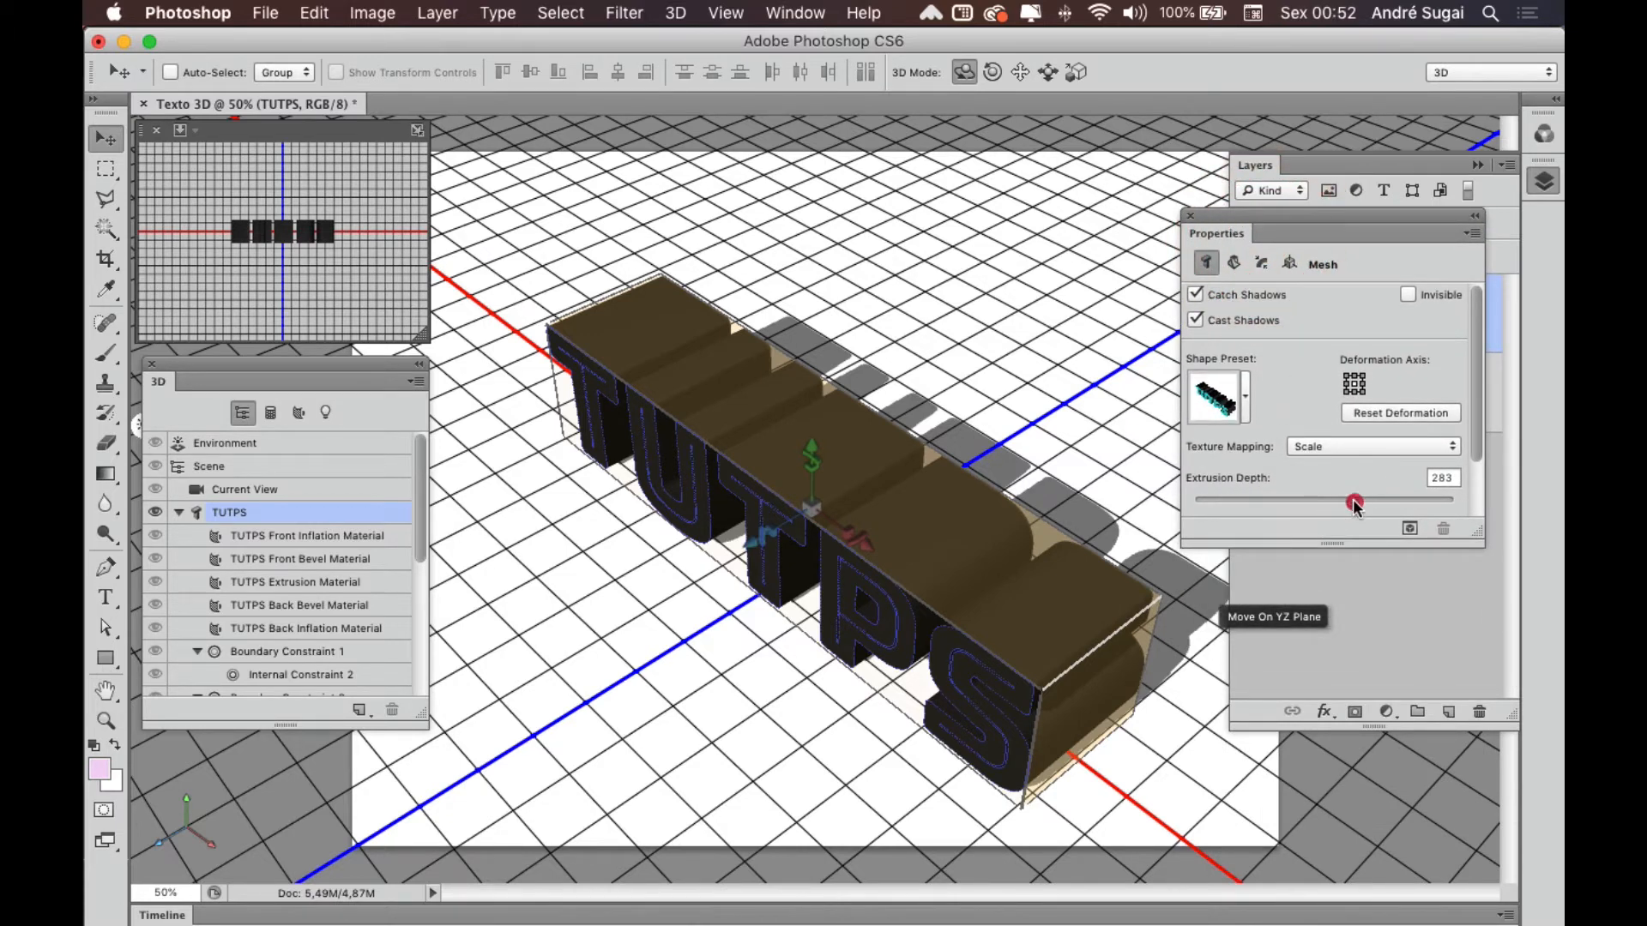
{"action": "mouse_move", "coordinate": [1353, 505]}
{"action": "left_mouse_down"}
{"action": "mouse_move", "coordinate": [1395, 499]}
{"action": "mouse_move", "coordinate": [1273, 497]}
{"action": "mouse_move", "coordinate": [1366, 493]}
{"action": "left_mouse_up"}
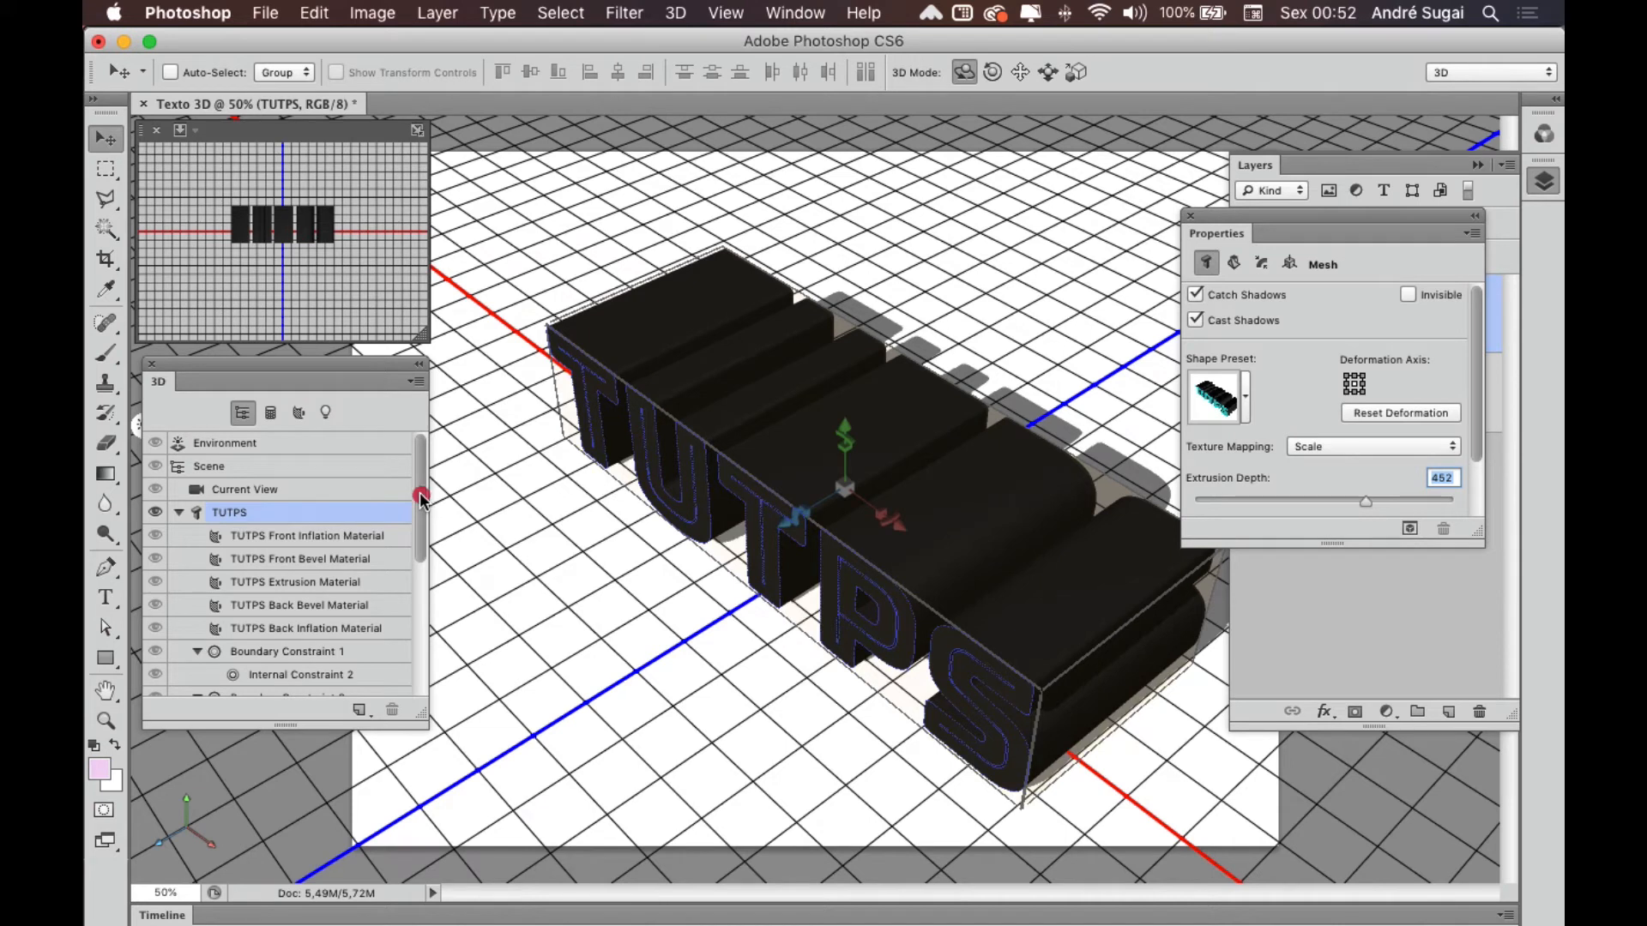
Step: Restore the Default Camera view and set the TUTPS mesh's extrusion depth to 2500
{"action": "left_click_drag", "start_coordinate": [420, 497], "coordinate": [418, 646]}
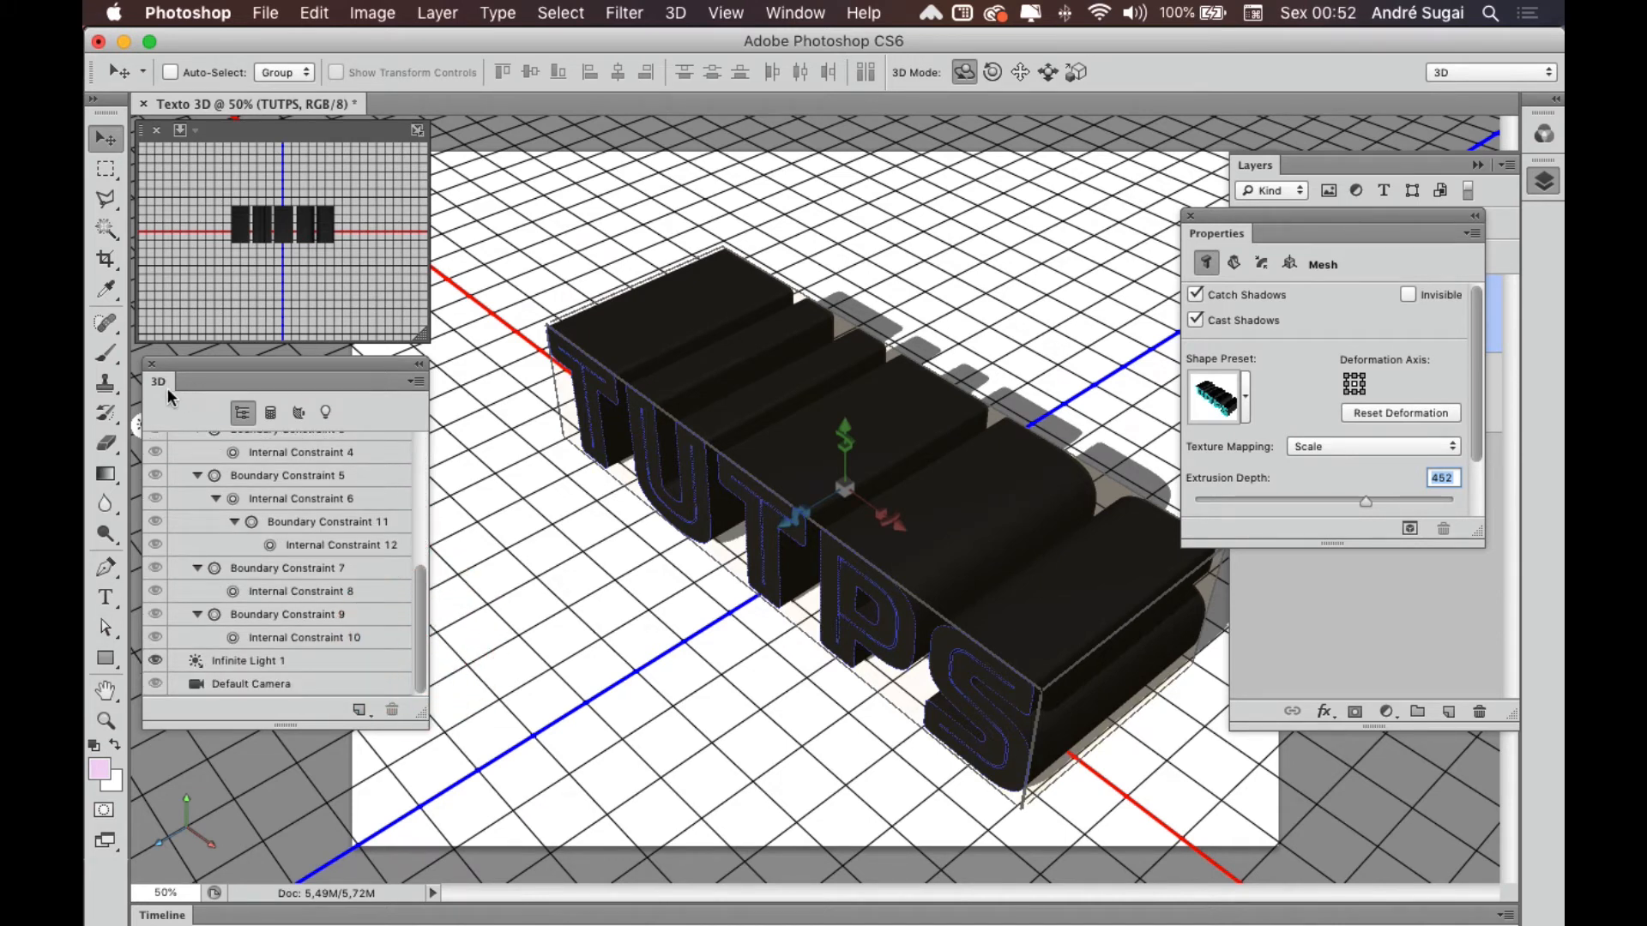
{"action": "left_click", "coordinate": [237, 692]}
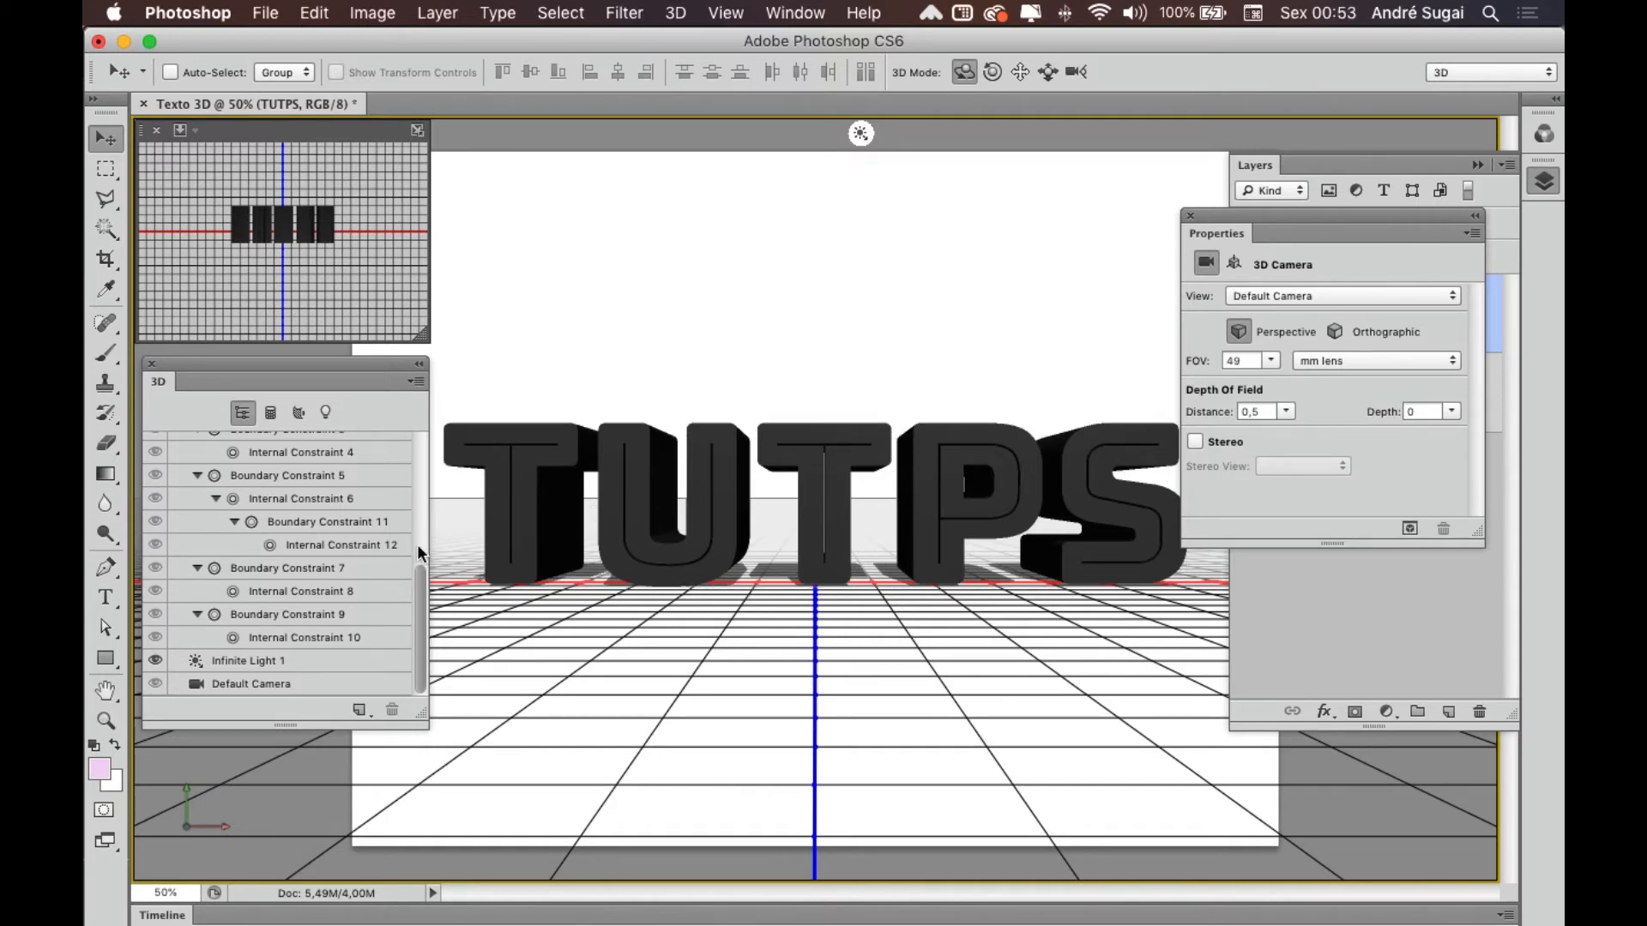
{"action": "left_click_drag", "start_coordinate": [418, 573], "coordinate": [418, 441]}
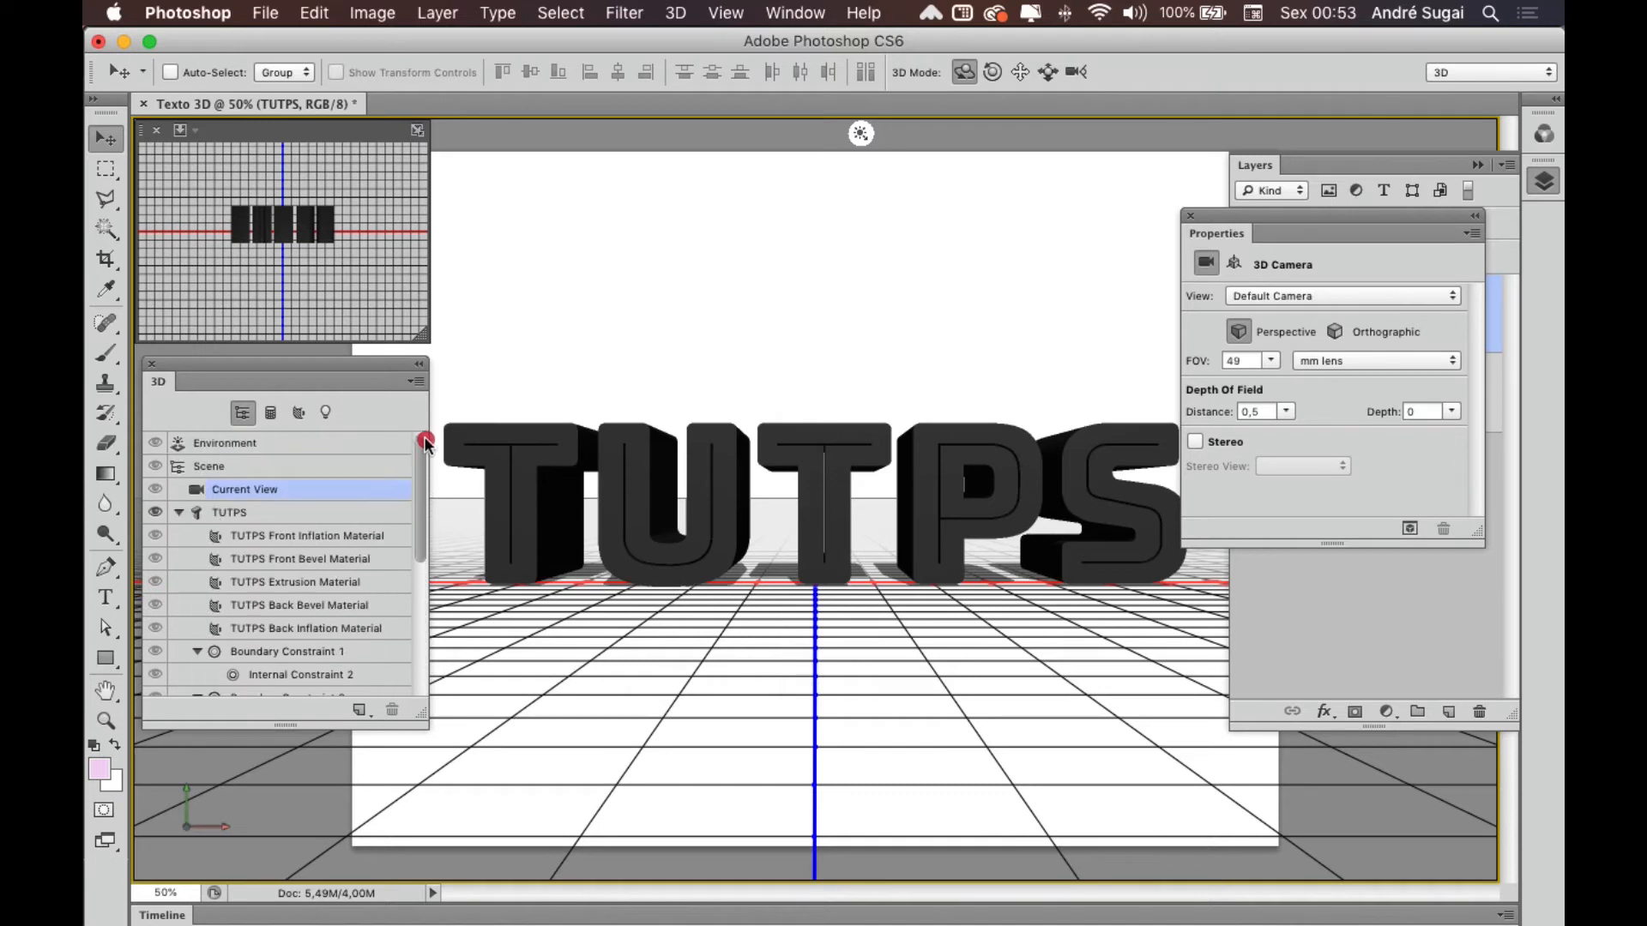
{"action": "left_click", "coordinate": [228, 514]}
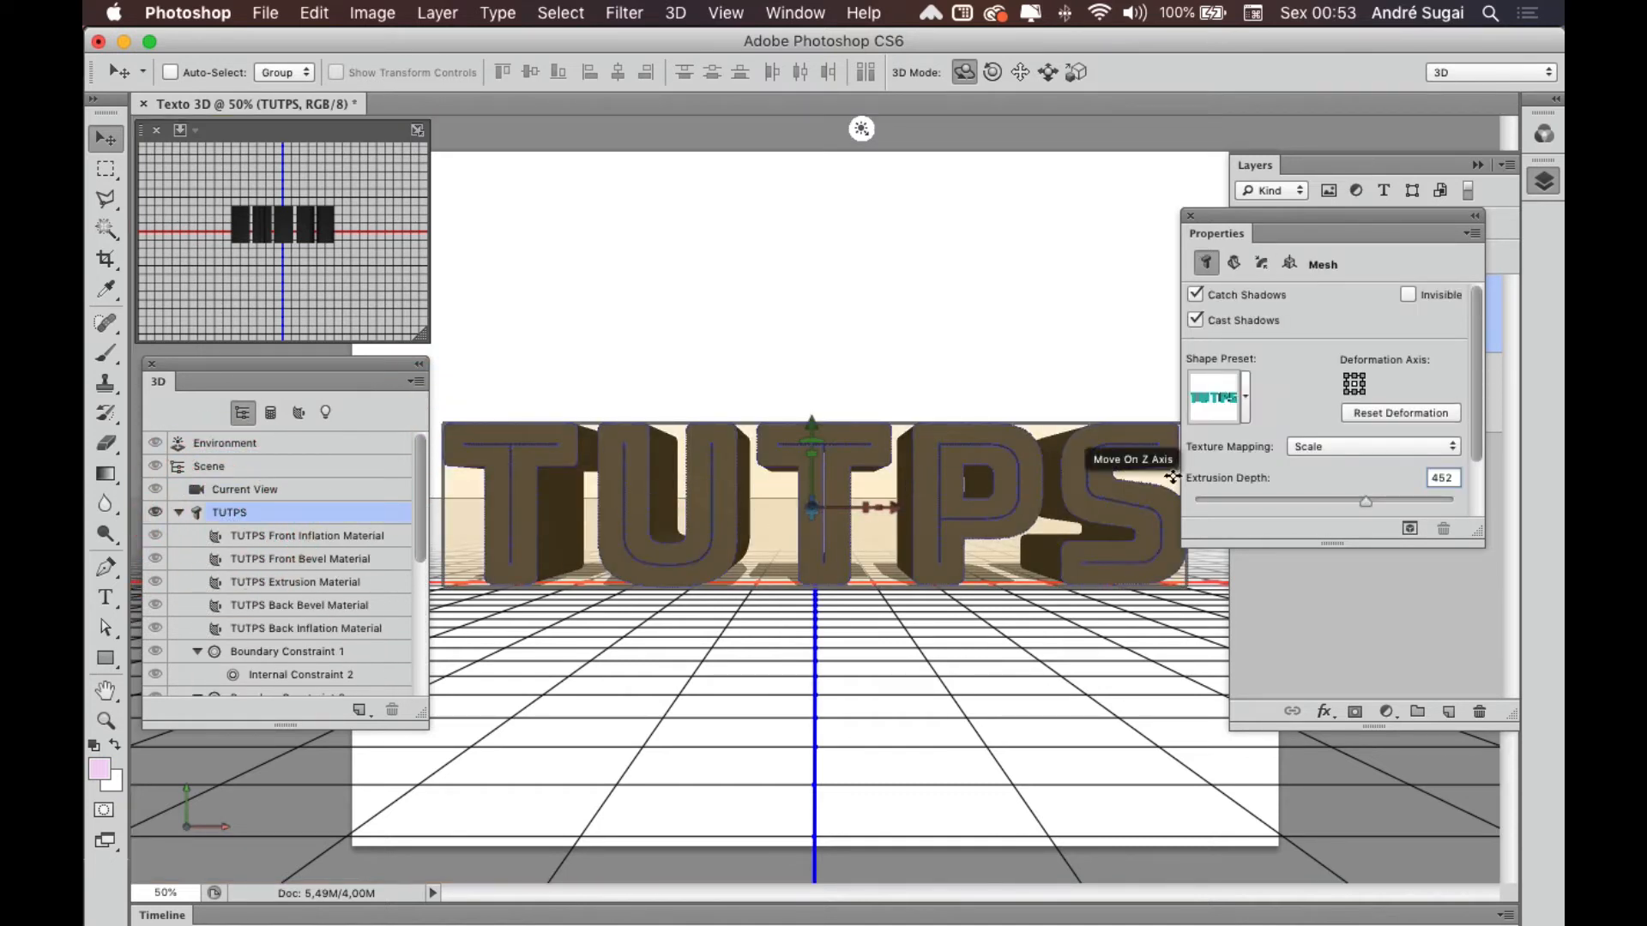
{"action": "left_click_drag", "start_coordinate": [1370, 503], "coordinate": [1473, 496]}
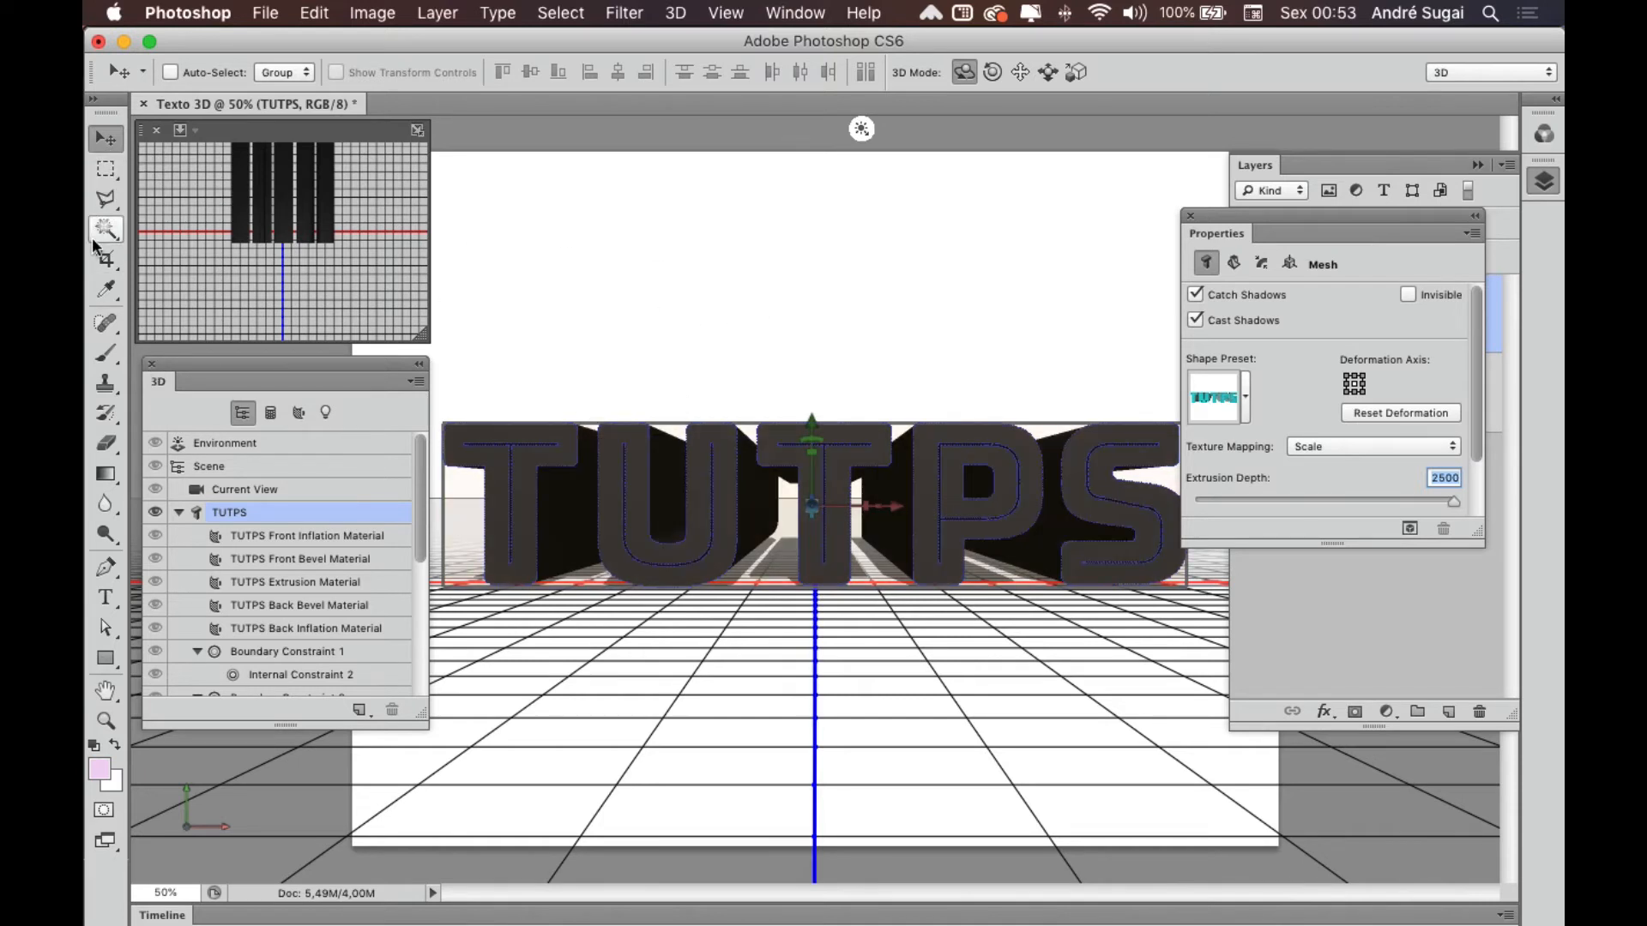
Step: Move the floating settings aside and draw a rectangular marquee selection closely around the whole 3D TUTPS text
{"action": "left_click", "coordinate": [103, 176]}
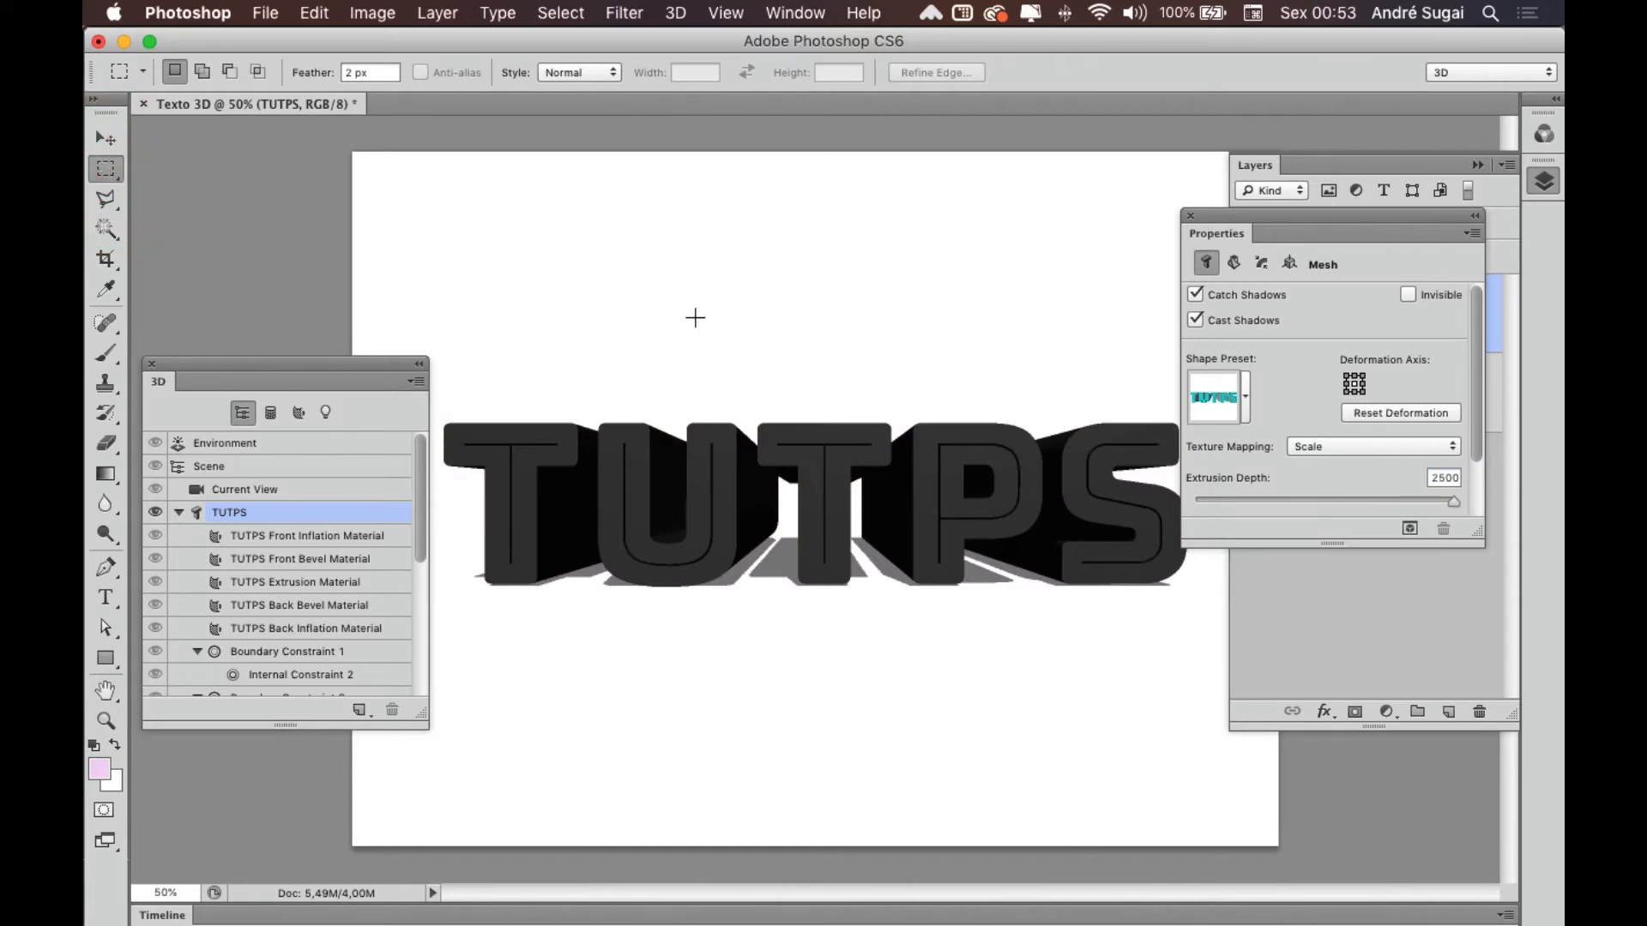
{"action": "left_click_drag", "start_coordinate": [1246, 229], "coordinate": [1325, 331]}
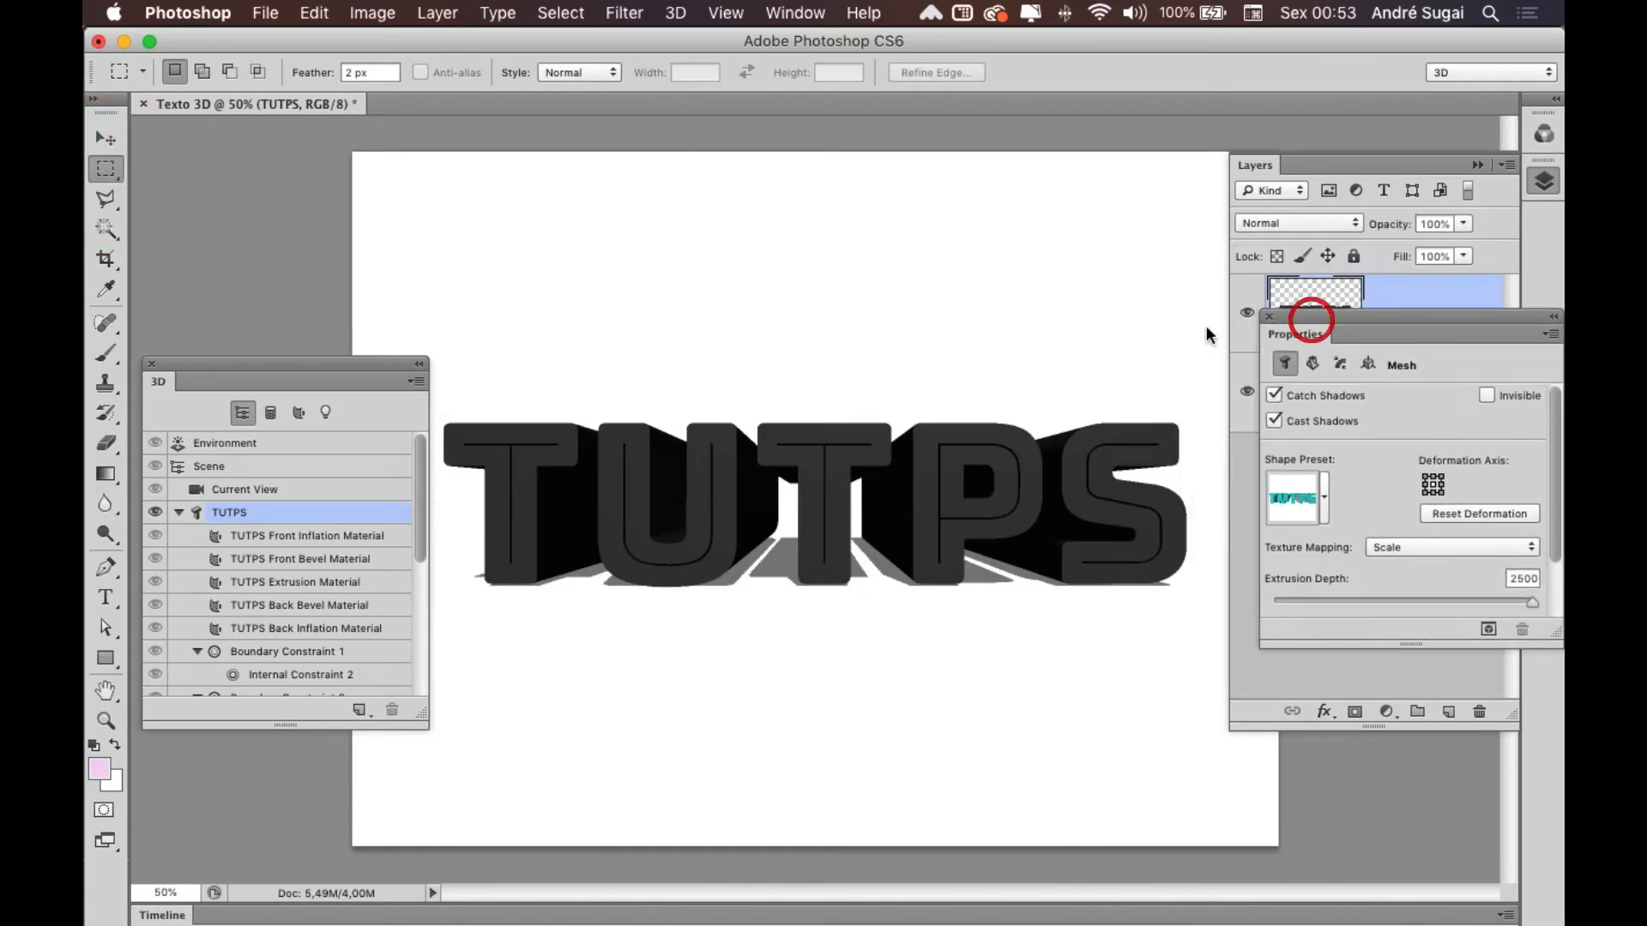
{"action": "left_click_drag", "start_coordinate": [317, 364], "coordinate": [273, 361]}
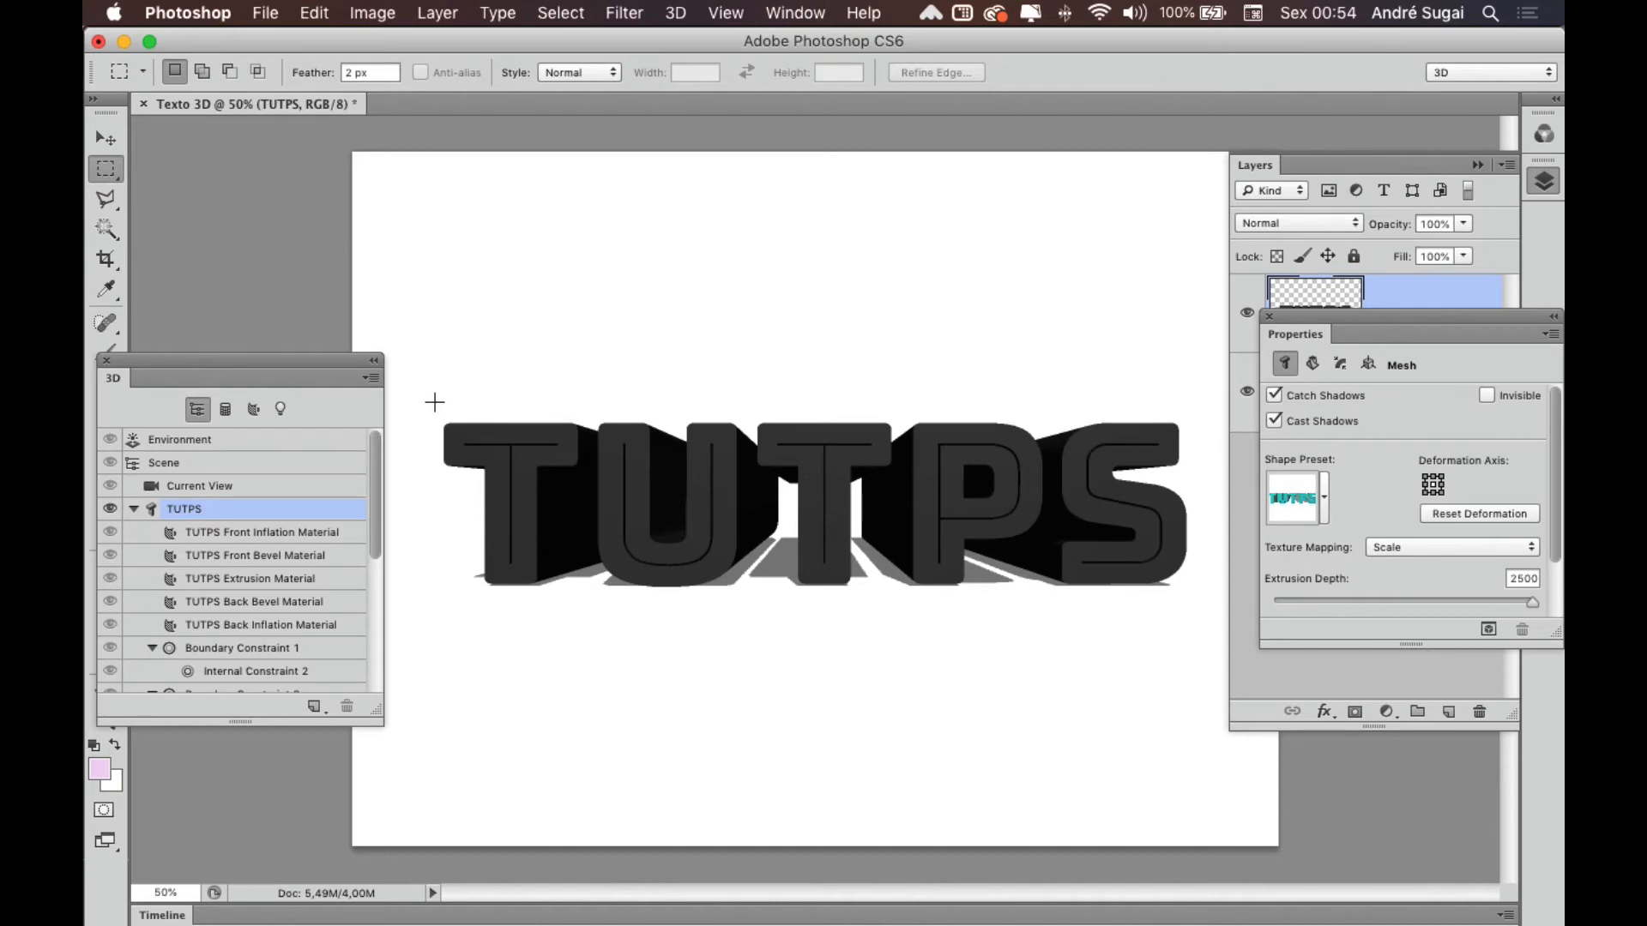
{"action": "left_click_drag", "start_coordinate": [621, 459], "coordinate": [1196, 601]}
{"action": "left_click", "coordinate": [1195, 601]}
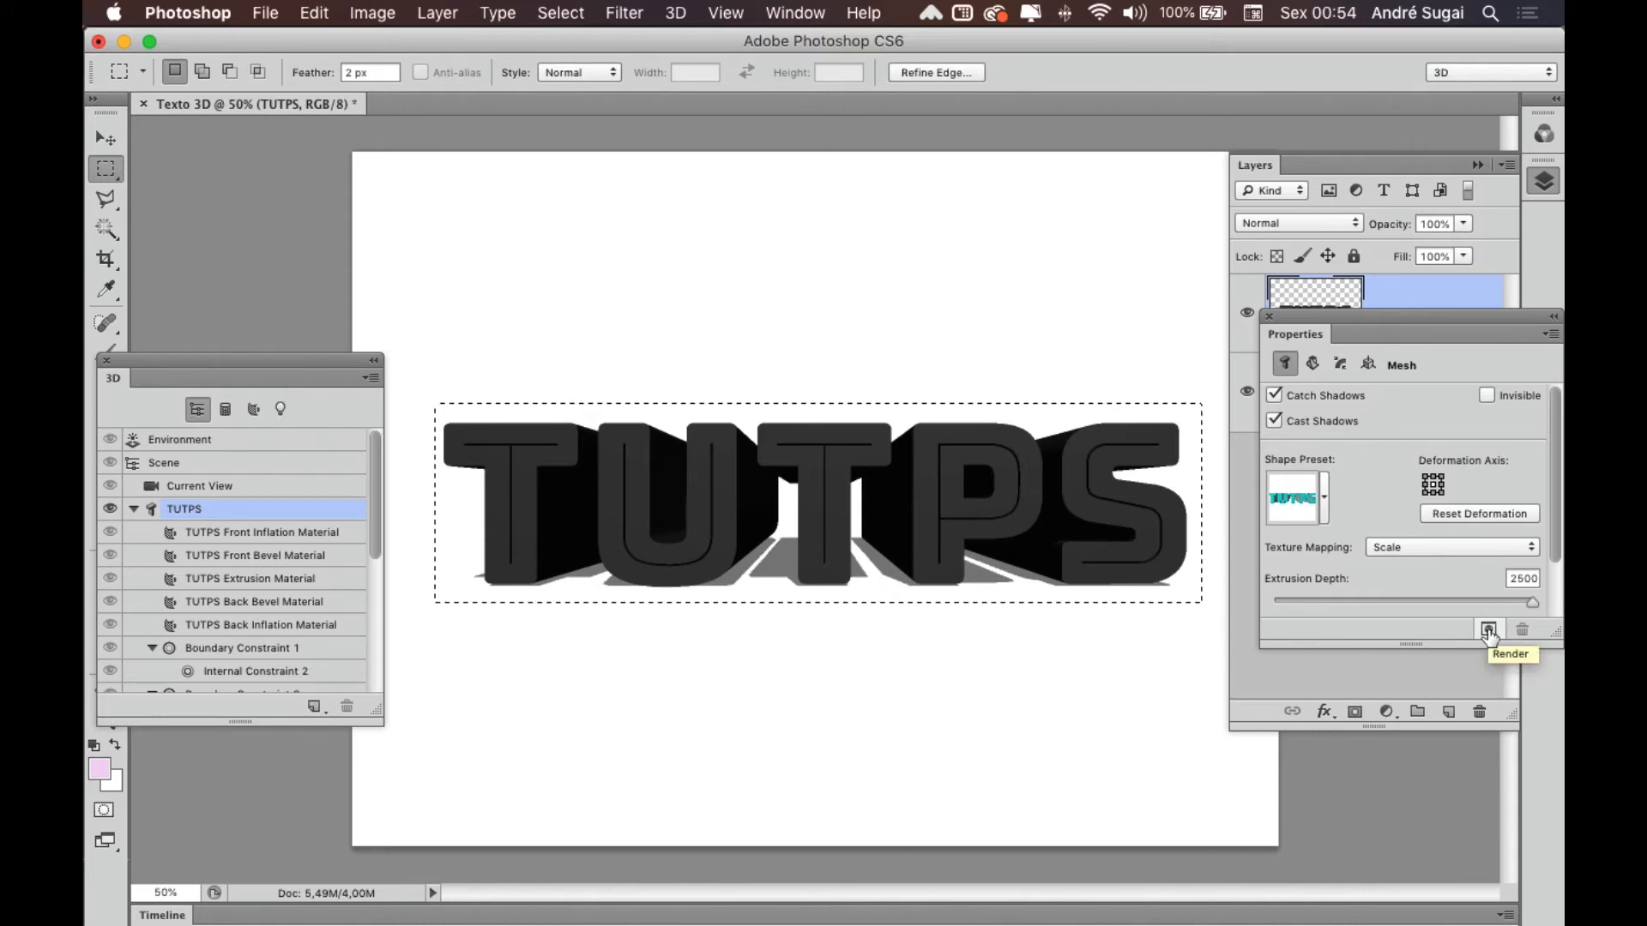
Step: Render the selected area of the 3D text, and clear the selection
{"action": "left_click", "coordinate": [677, 12]}
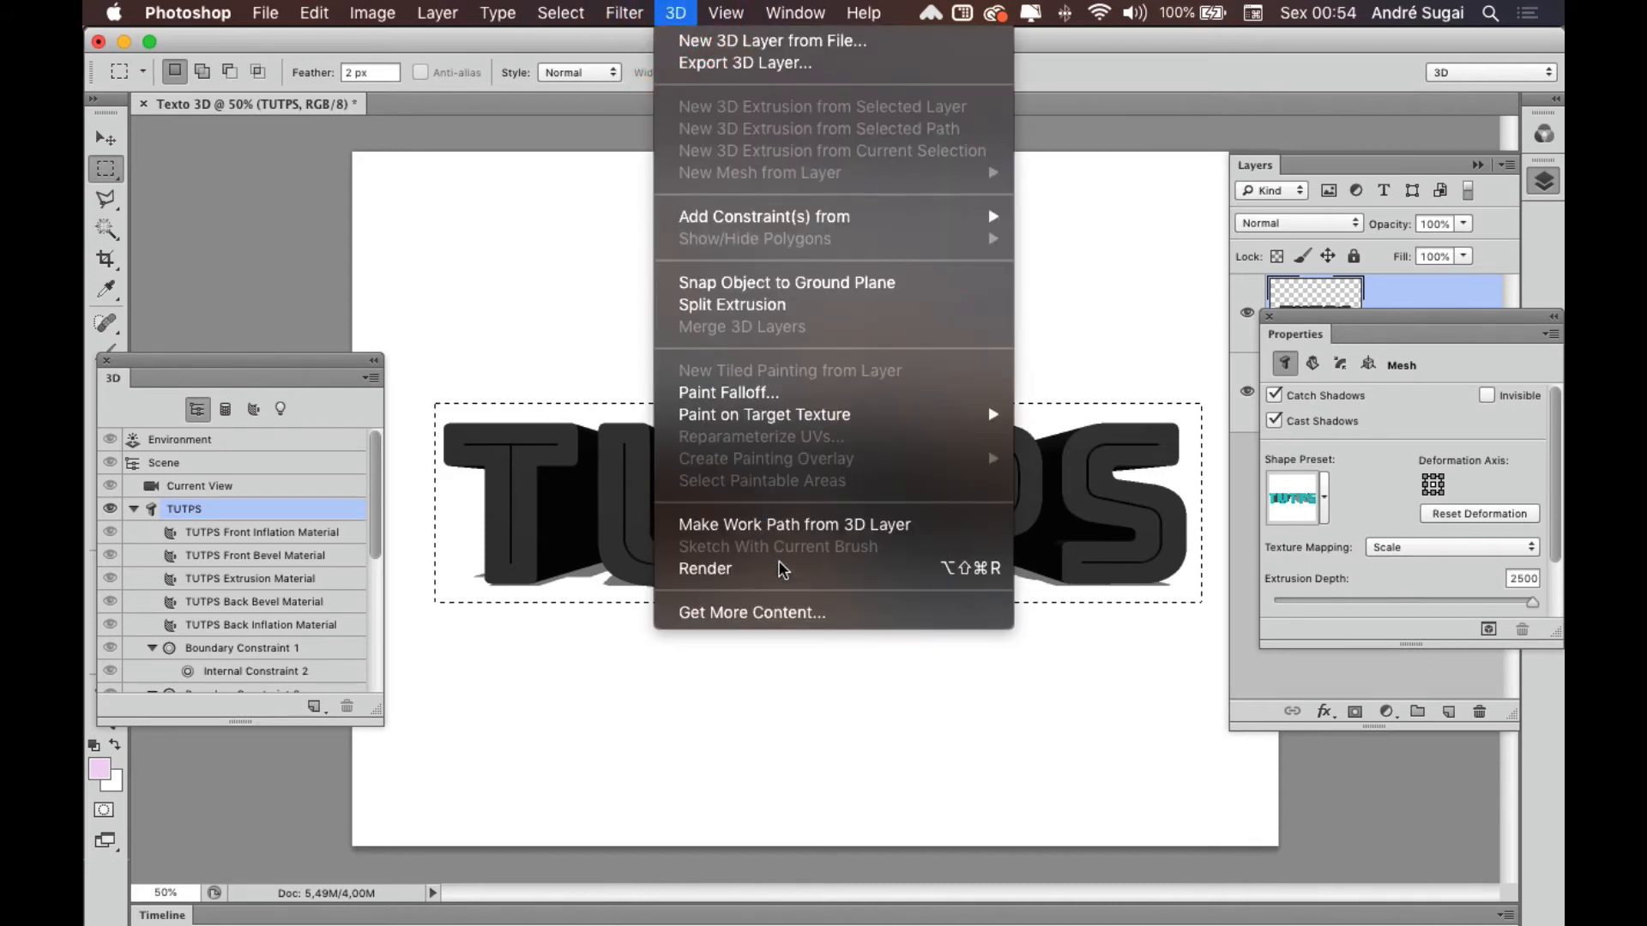
{"action": "left_click", "coordinate": [847, 573]}
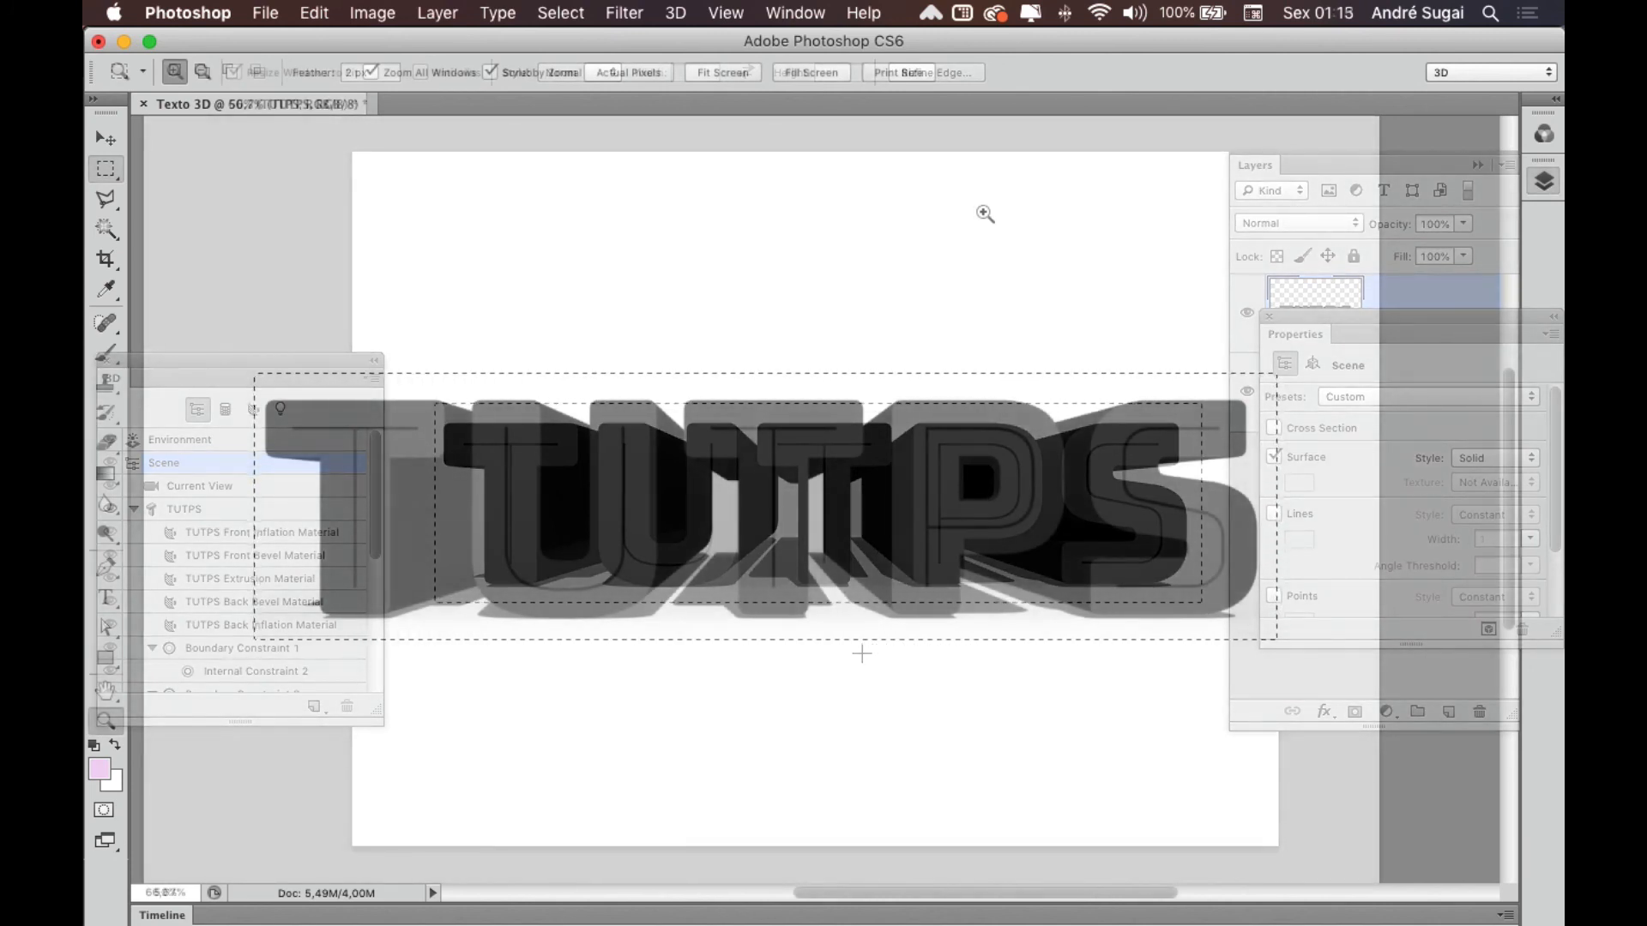
{"action": "key", "text": "super"}
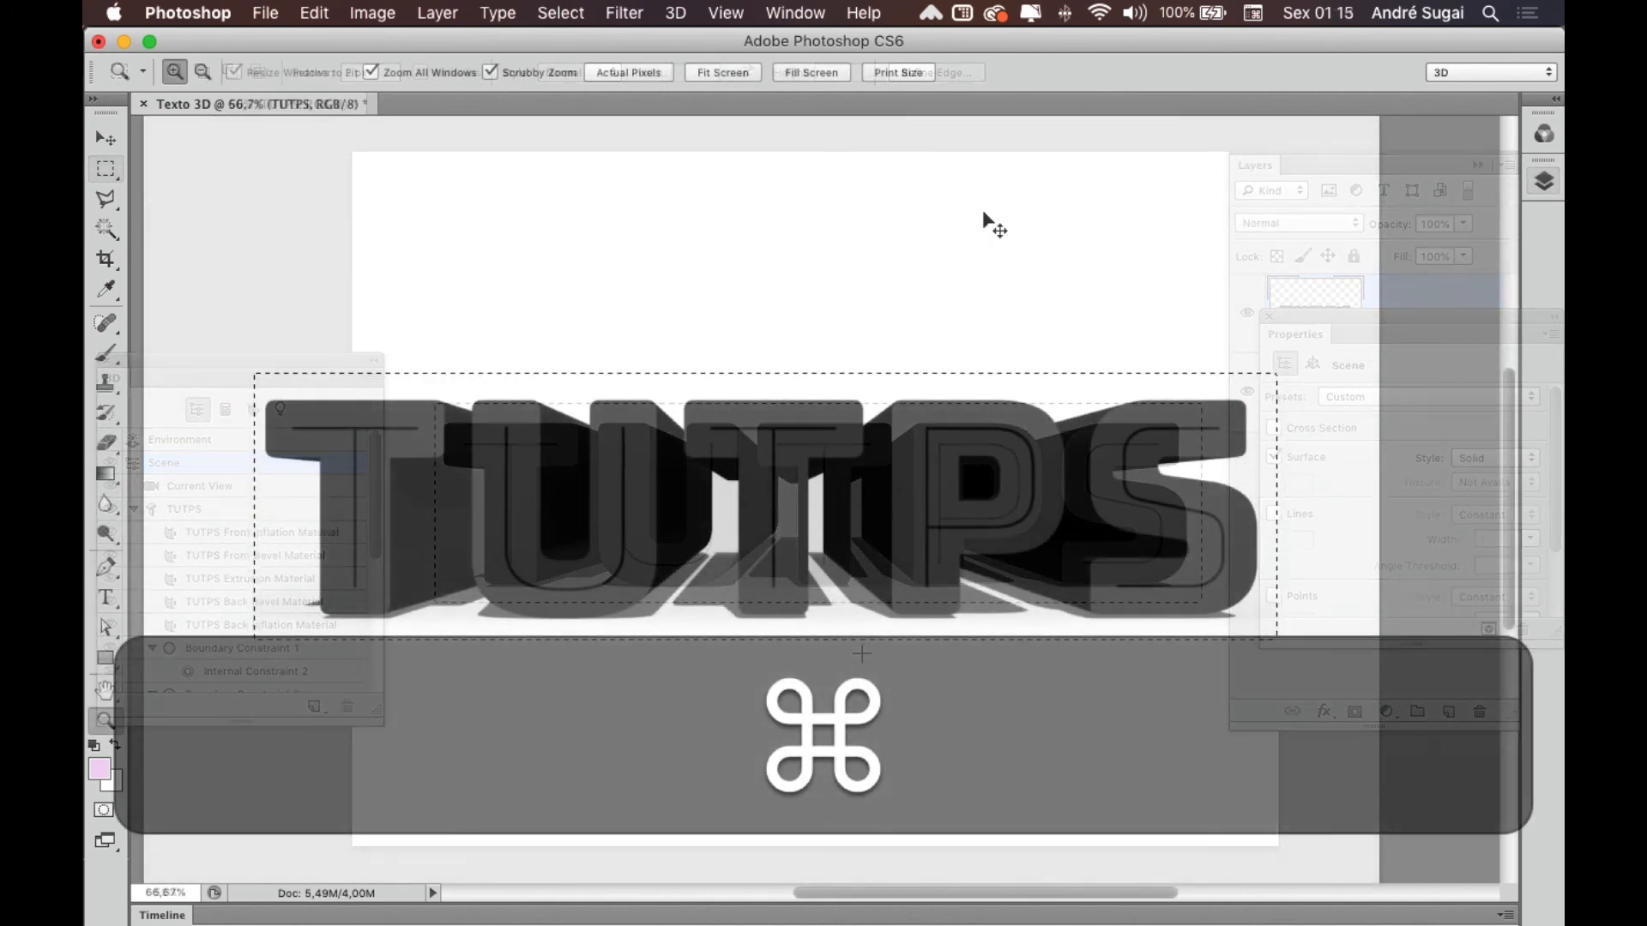
{"action": "key", "text": "super+d"}
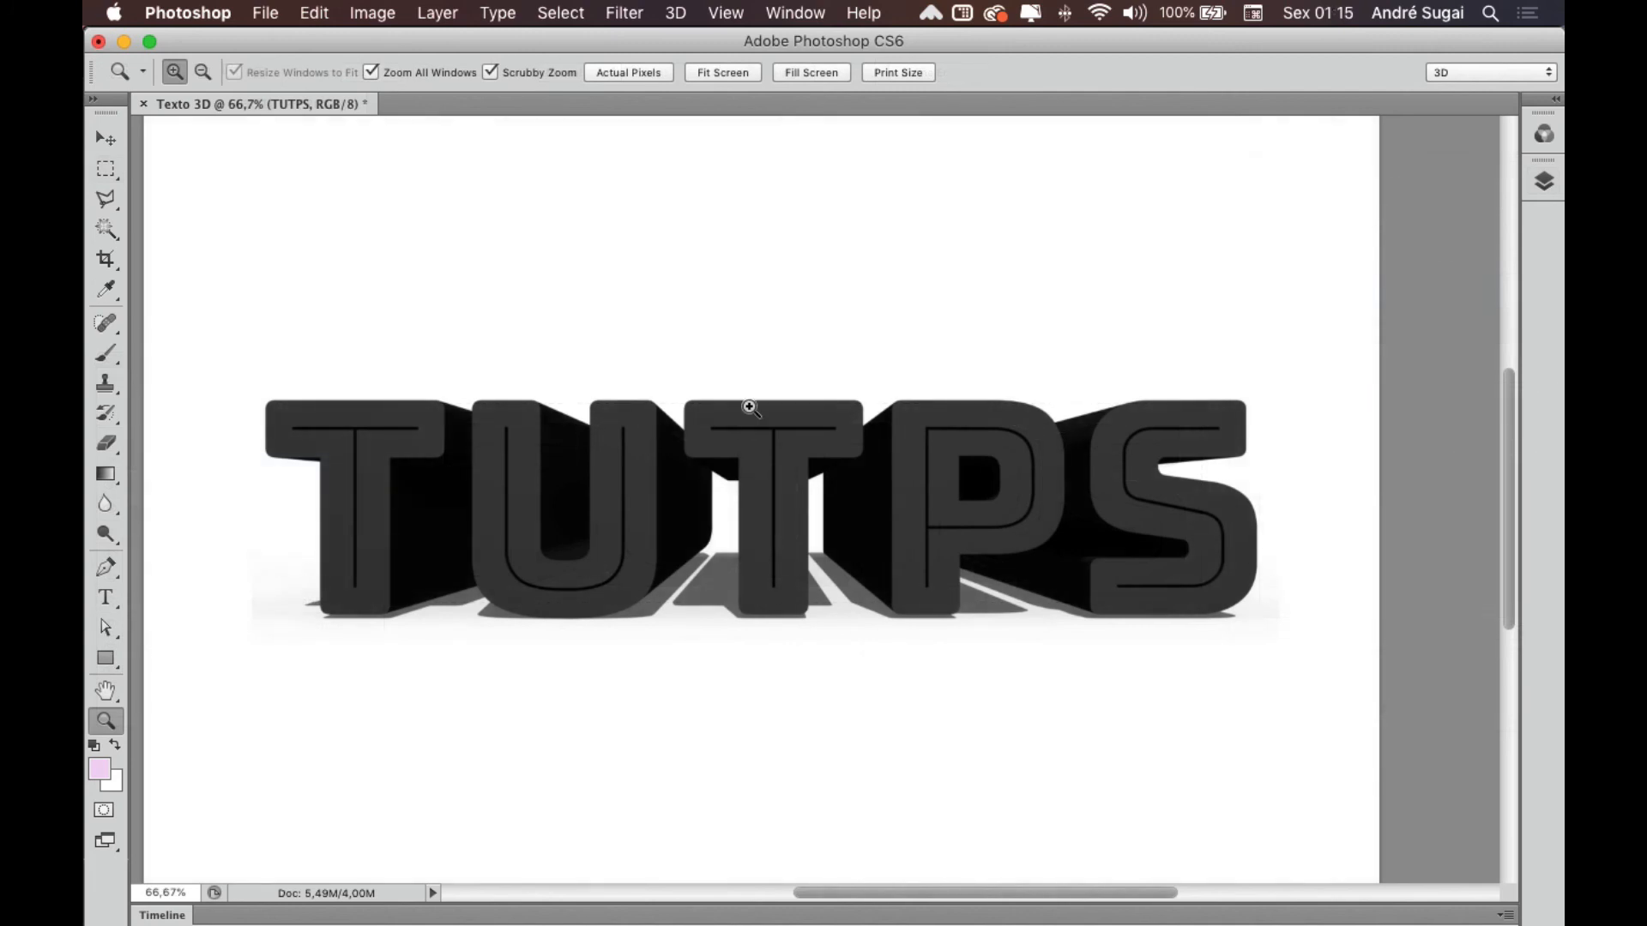